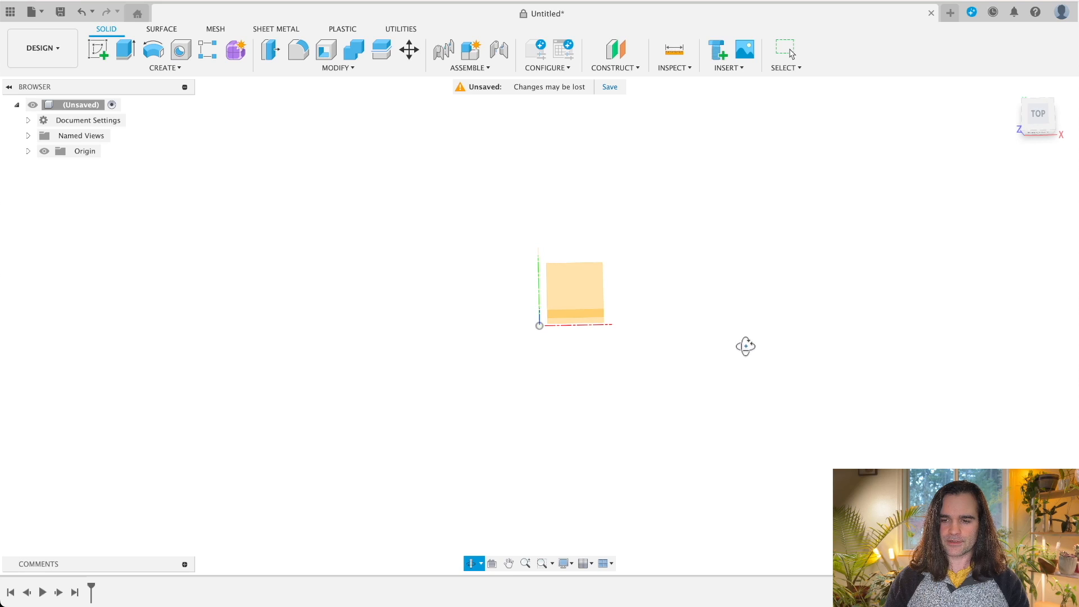
# Orient the model to the top view and reveal the document's units setting
pyautogui.click(1038, 118)
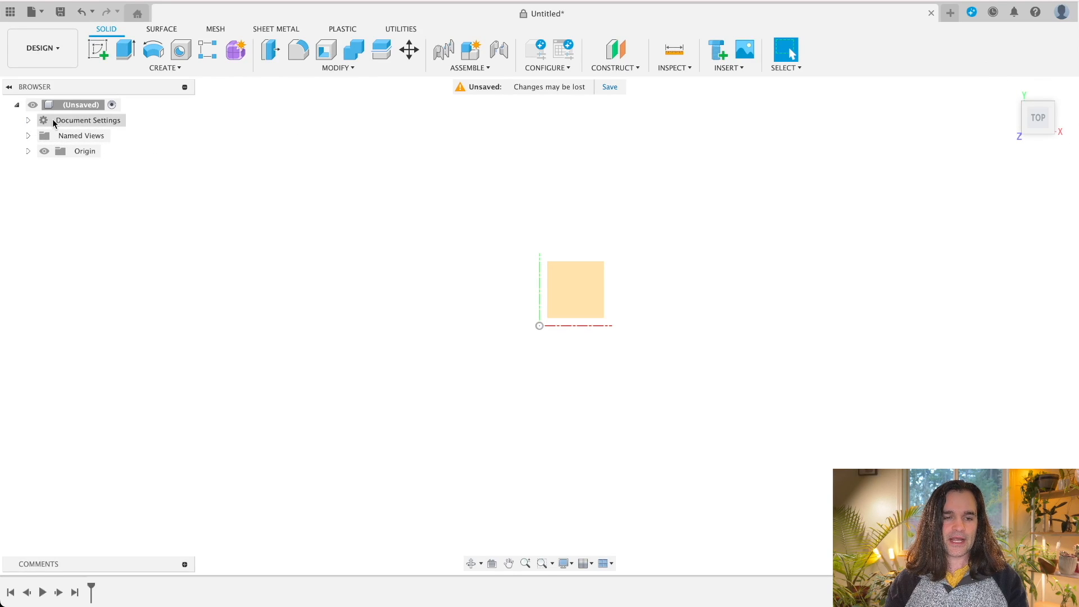
pyautogui.click(27, 120)
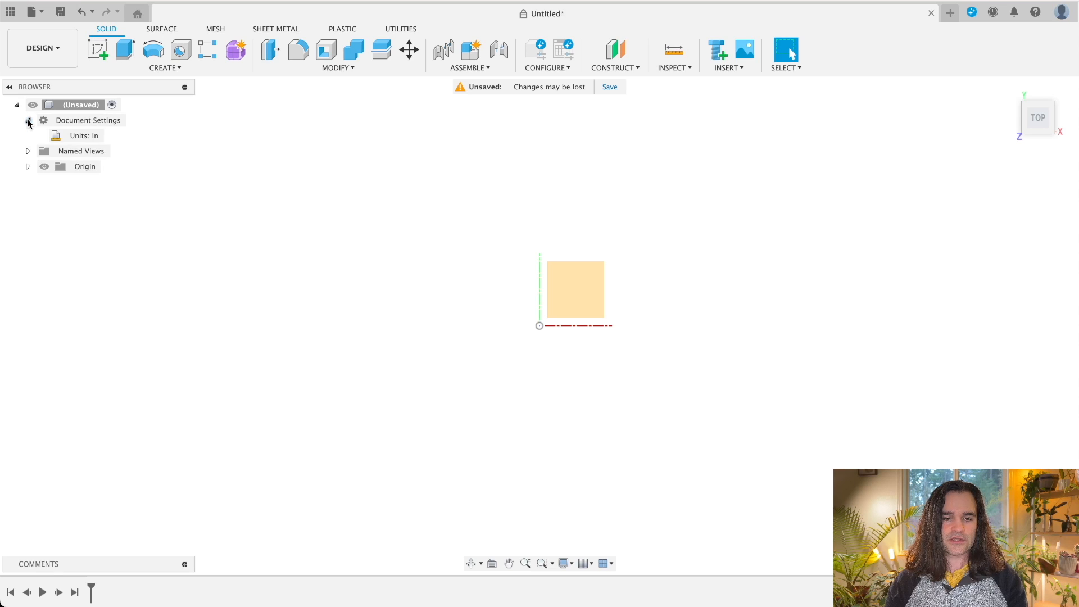
pyautogui.moveTo(79, 138)
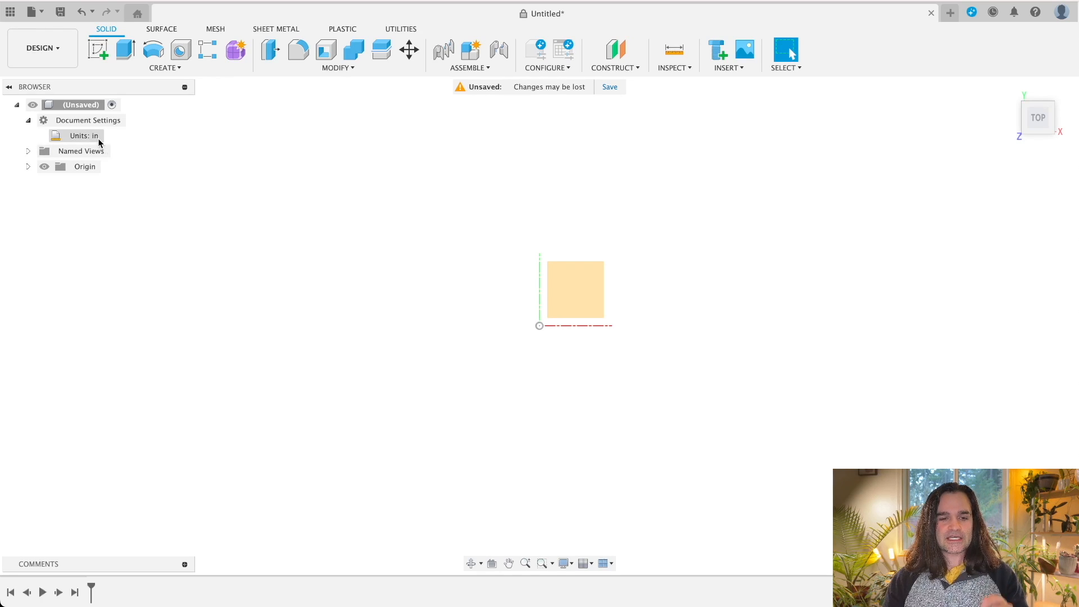
pyautogui.moveTo(1034, 115)
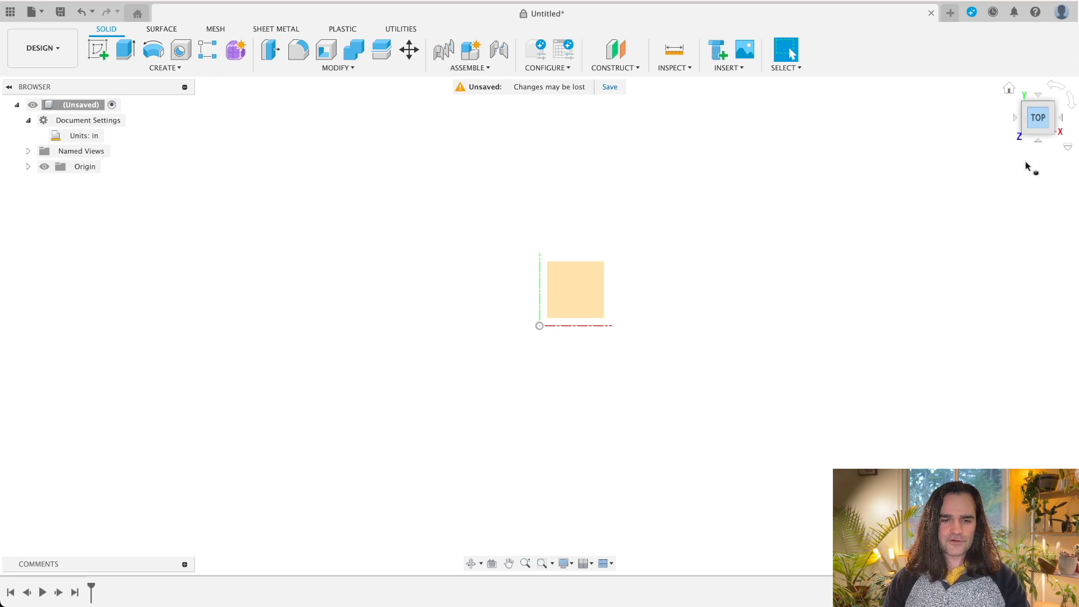
# Start a new sketch on the horizontal XY origin plane
pyautogui.click(99, 52)
pyautogui.click(571, 276)
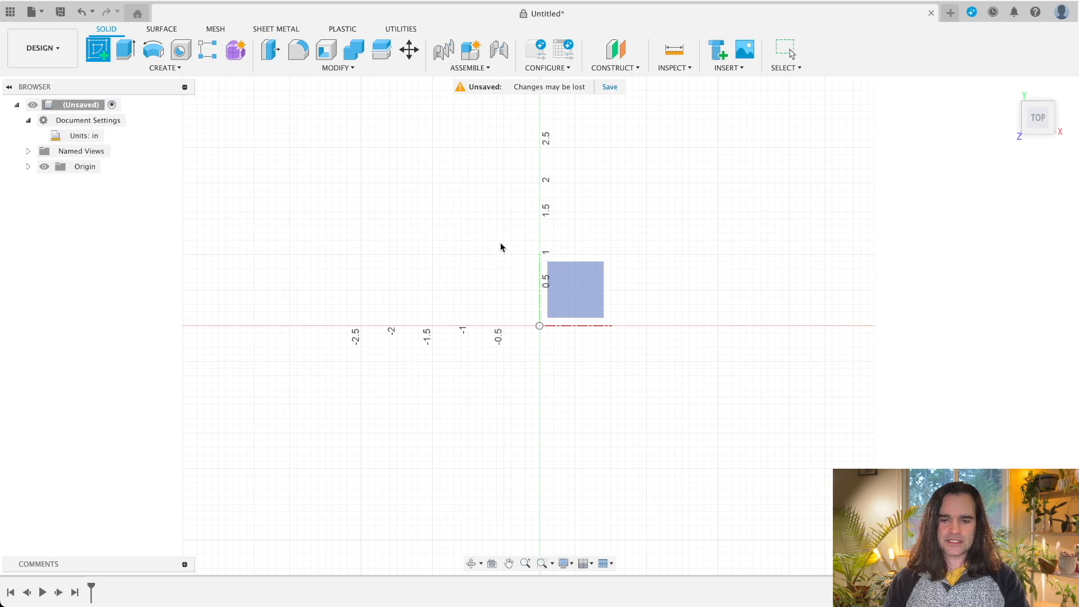
pyautogui.click(585, 299)
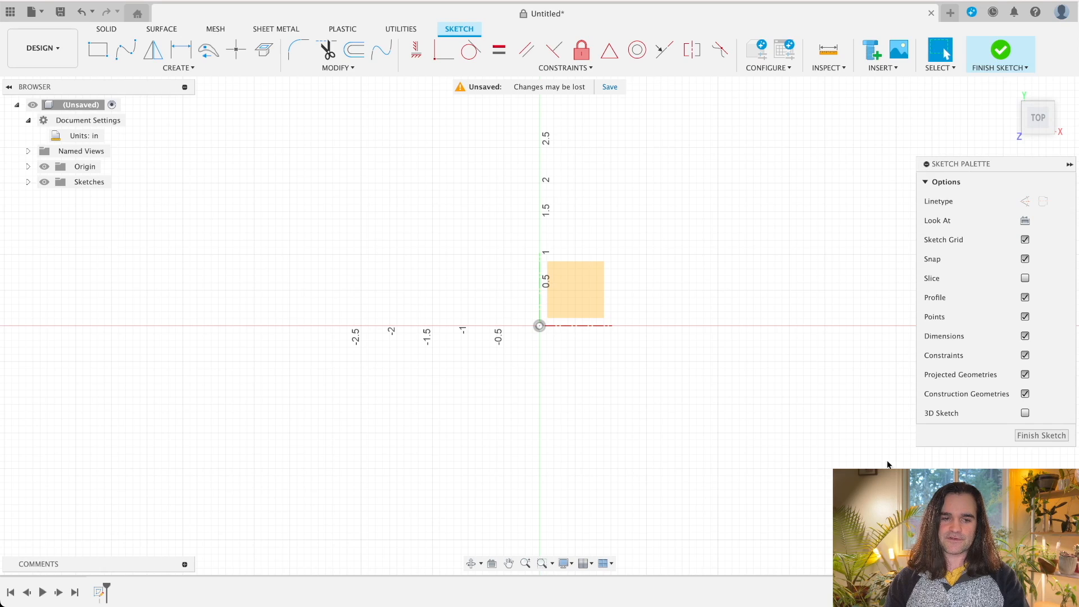
pyautogui.click(185, 70)
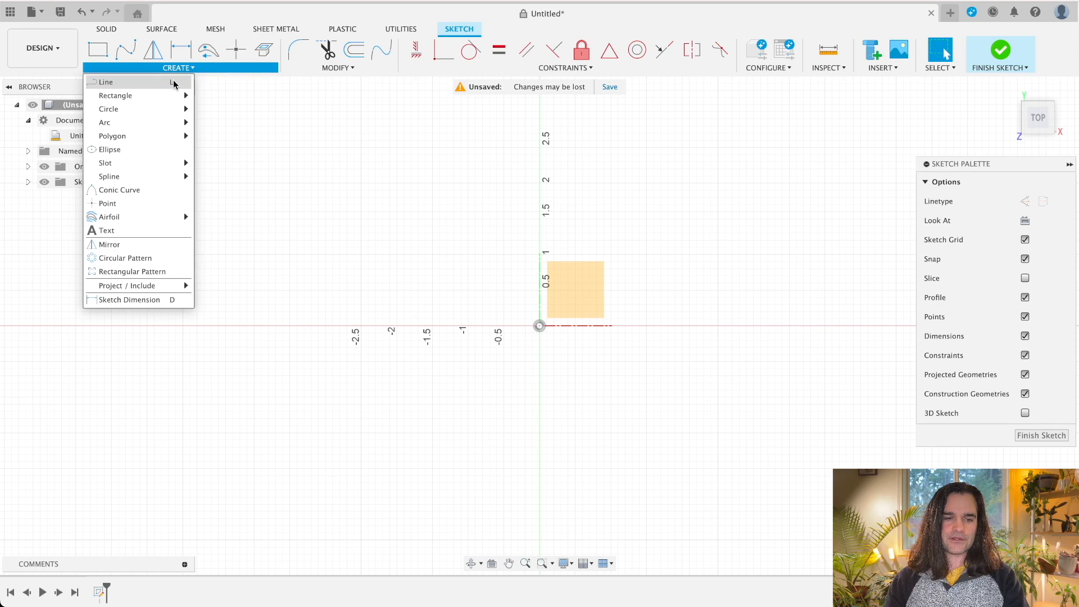
pyautogui.moveTo(164, 109)
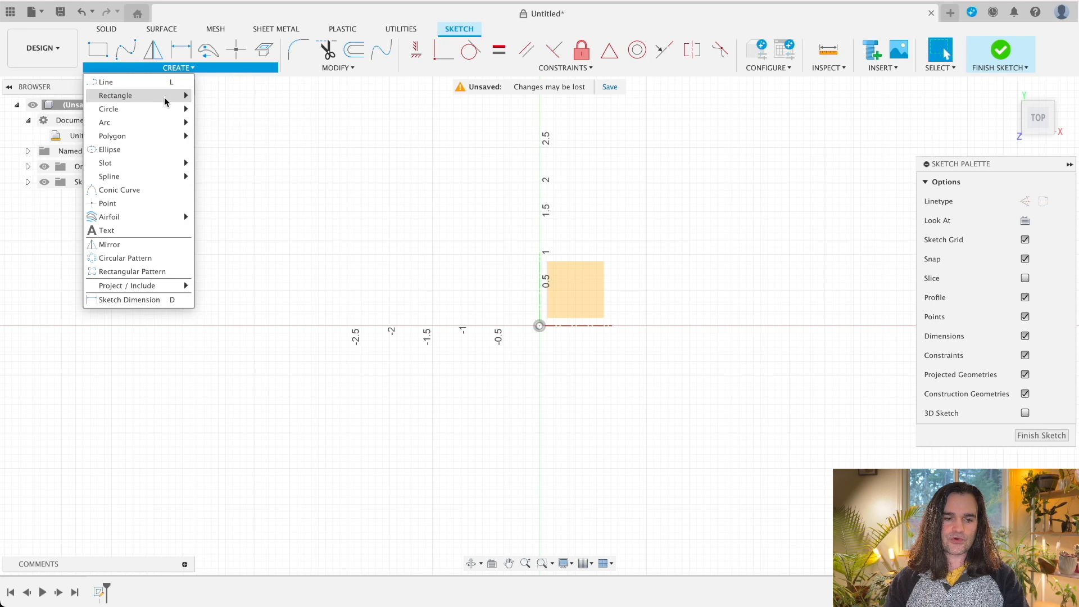
pyautogui.click(431, 211)
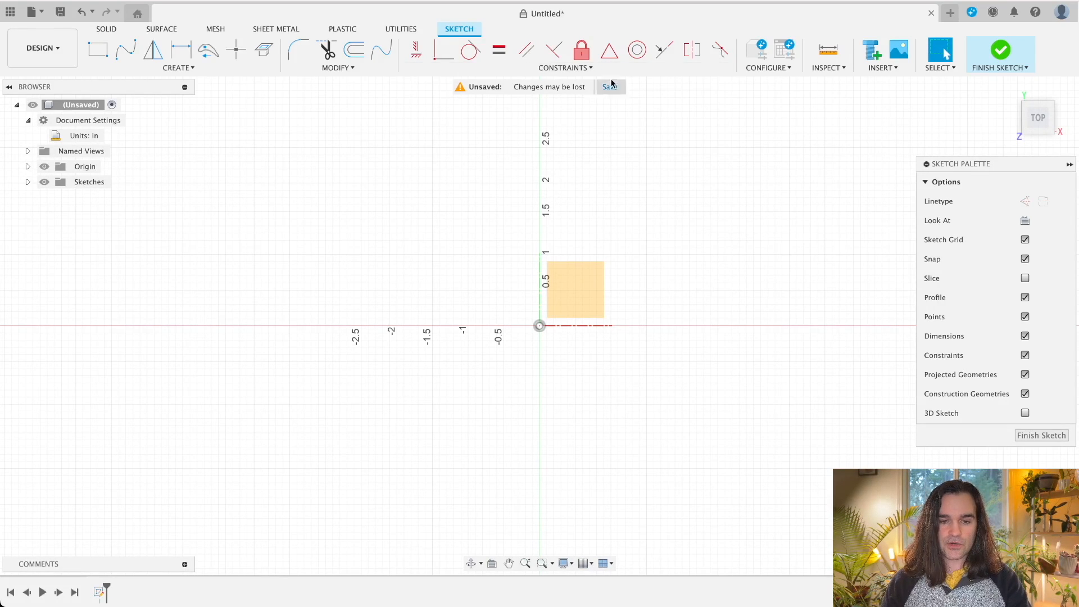
pyautogui.click(173, 71)
pyautogui.moveTo(144, 110)
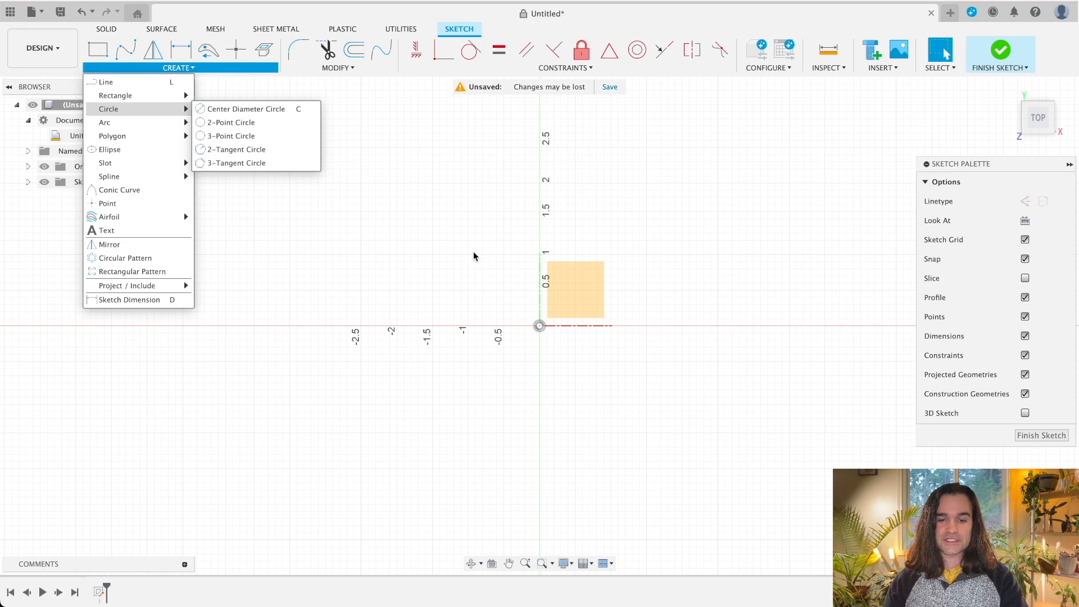
pyautogui.click(475, 272)
# Draw a center-diameter circle of 1.66 in at the origin and finish the sketch
pyautogui.press('c')
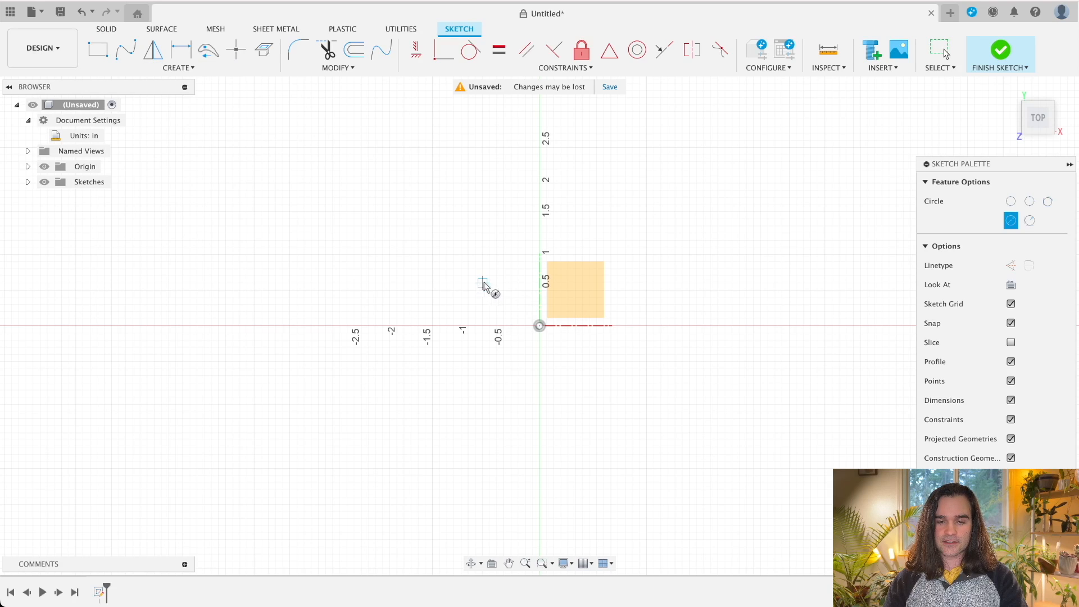
pyautogui.click(540, 326)
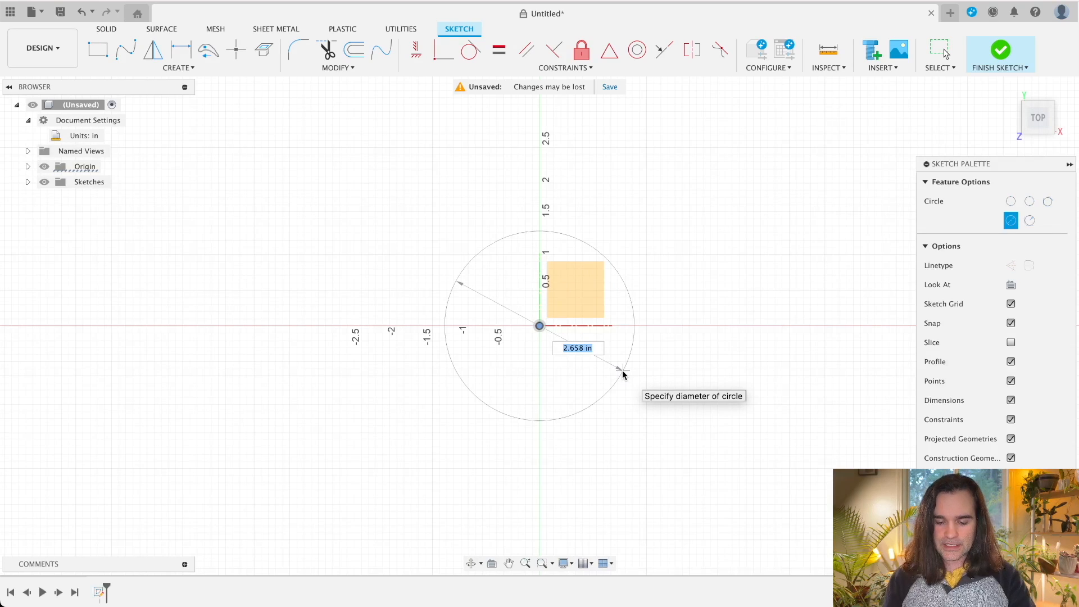
pyautogui.write('1.66')
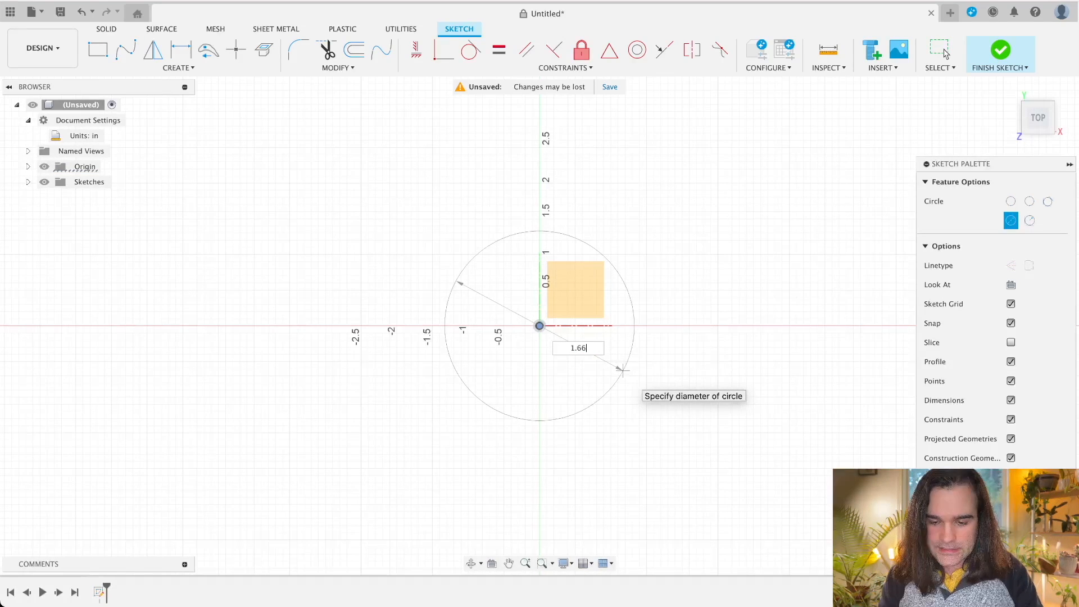
pyautogui.press('Return')
pyautogui.click(940, 51)
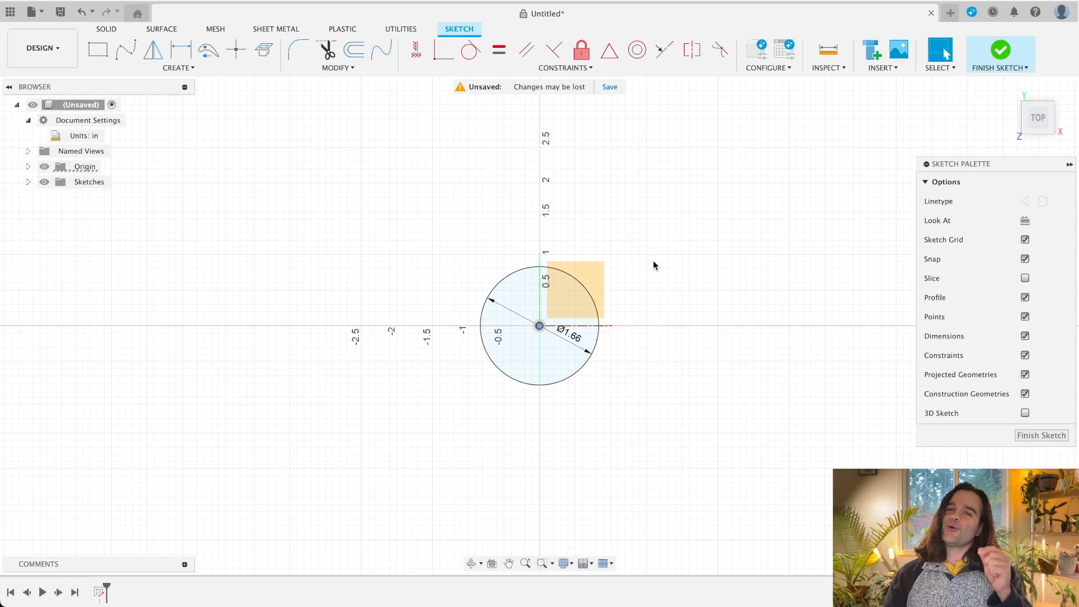
pyautogui.click(1024, 436)
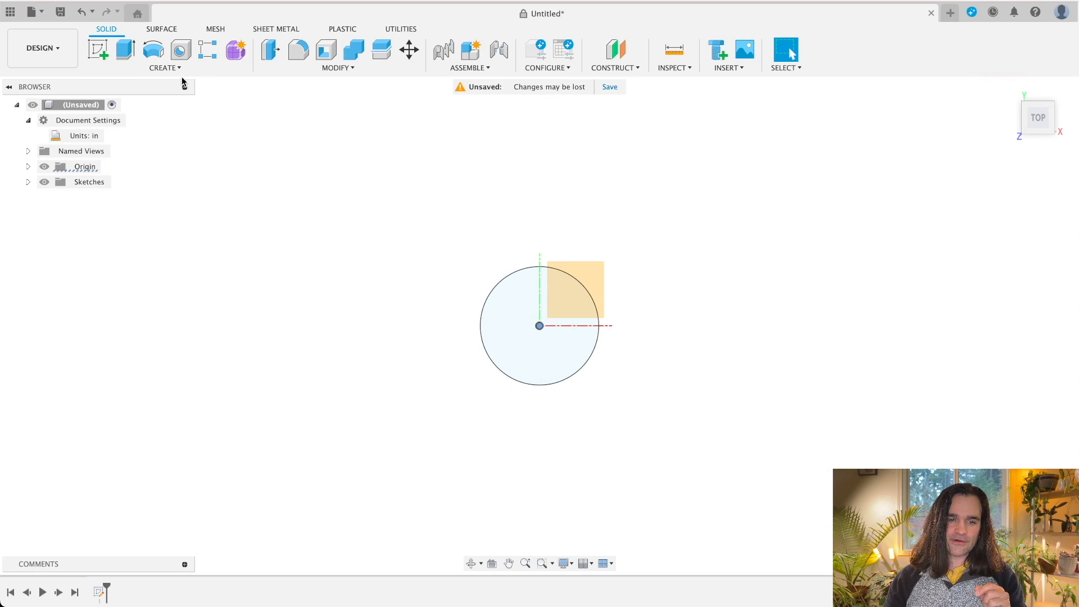
pyautogui.click(161, 68)
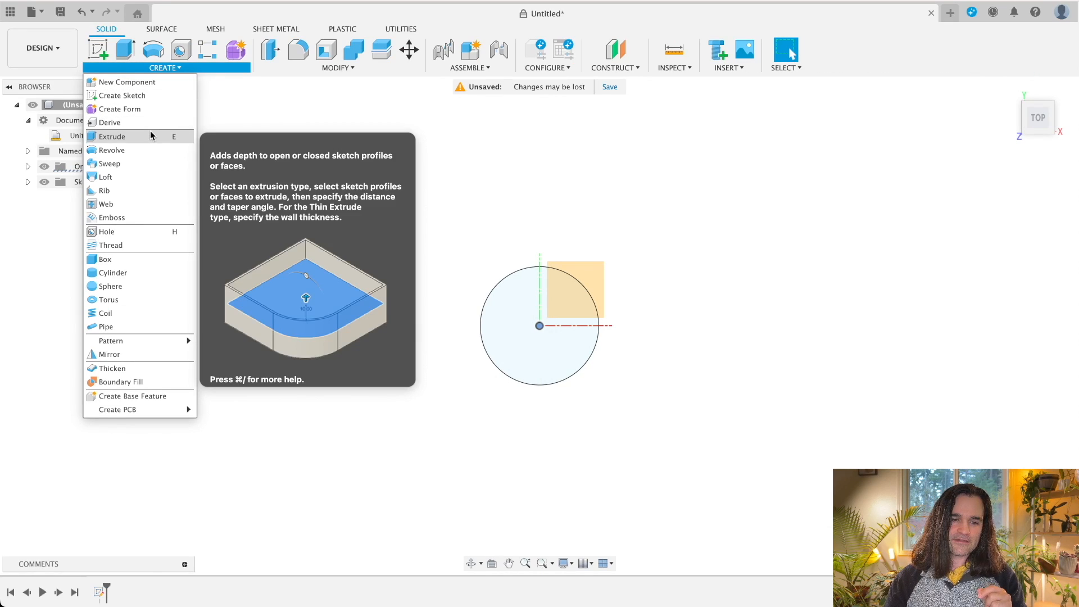
pyautogui.click(151, 136)
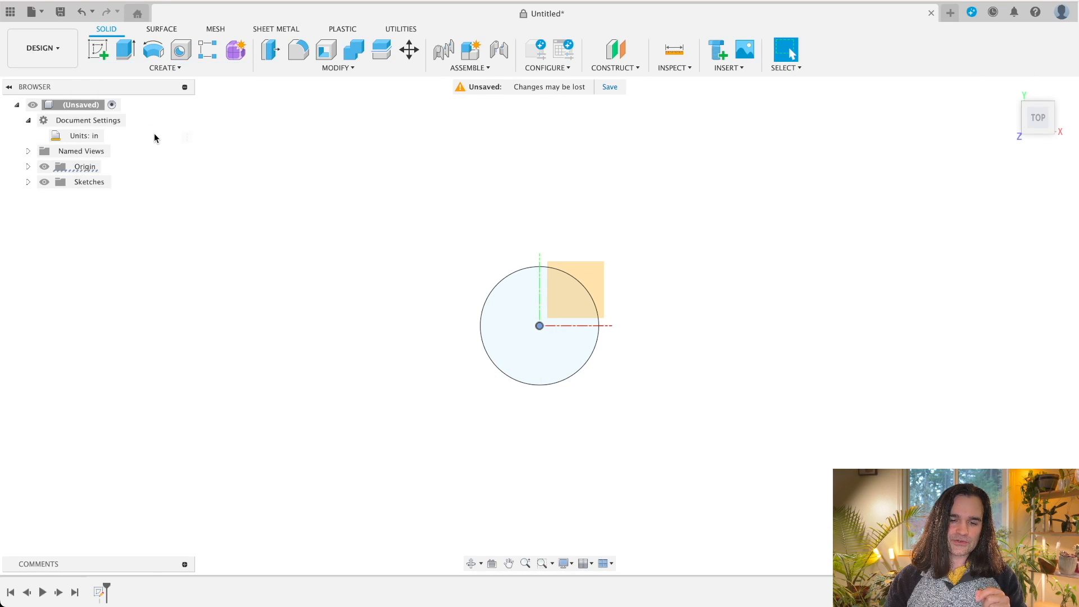
pyautogui.click(510, 341)
pyautogui.keyDown('shift'); pyautogui.moveTo(457, 353); pyautogui.dragTo(515, 308, button='middle'); pyautogui.keyUp('shift')
pyautogui.moveTo(538, 315); pyautogui.dragTo(539, 218)
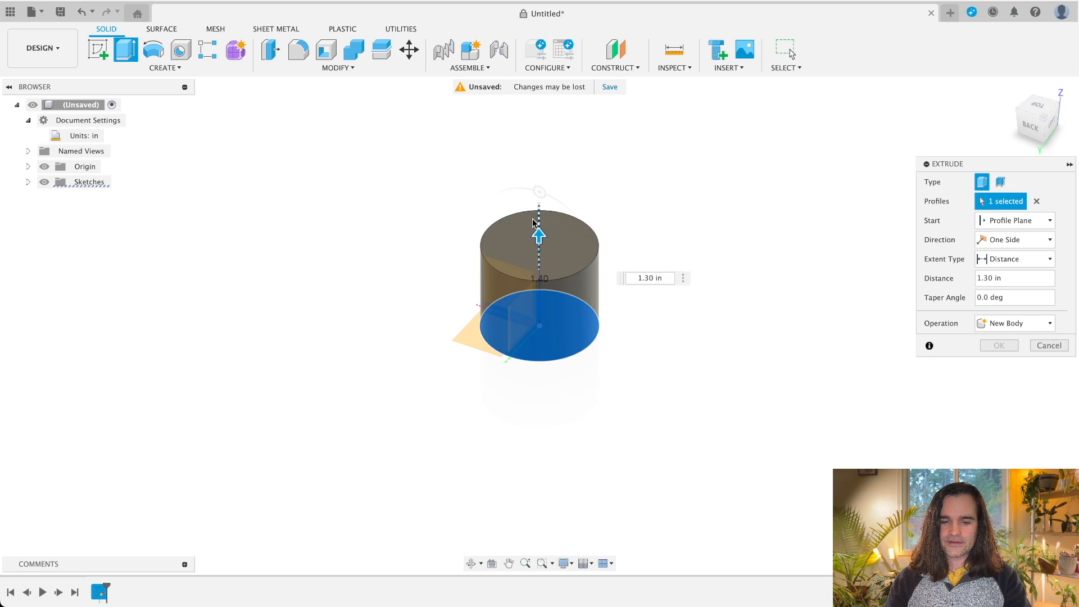
pyautogui.click(1047, 345)
pyautogui.keyDown('shift'); pyautogui.moveTo(721, 304); pyautogui.dragTo(591, 359, button='middle'); pyautogui.keyUp('shift')
pyautogui.keyDown('shift'); pyautogui.moveTo(993, 289); pyautogui.dragTo(899, 275, button='middle'); pyautogui.keyUp('shift')
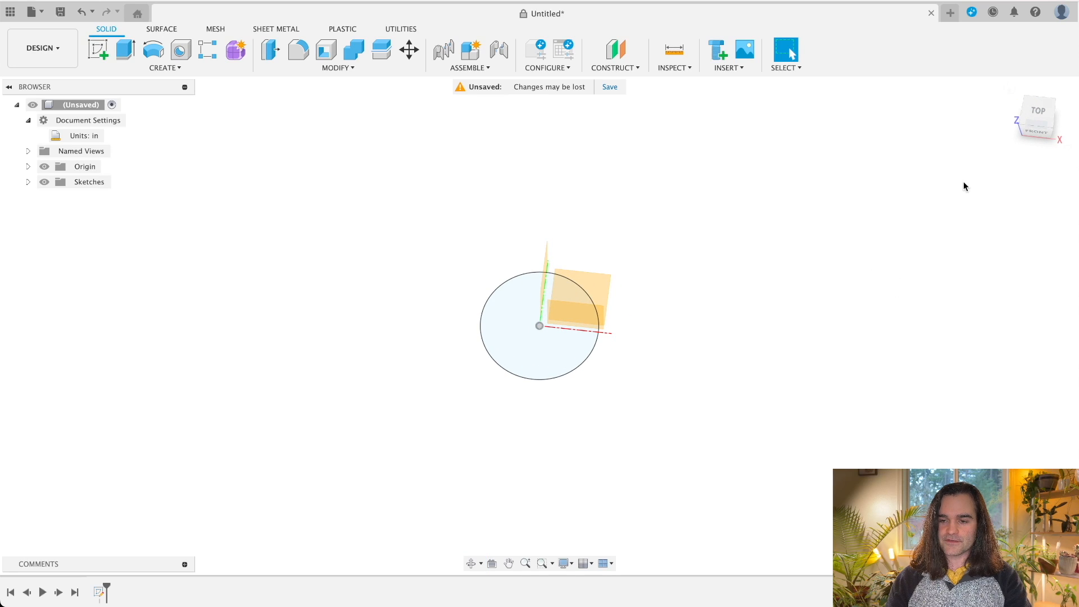
pyautogui.click(1032, 120)
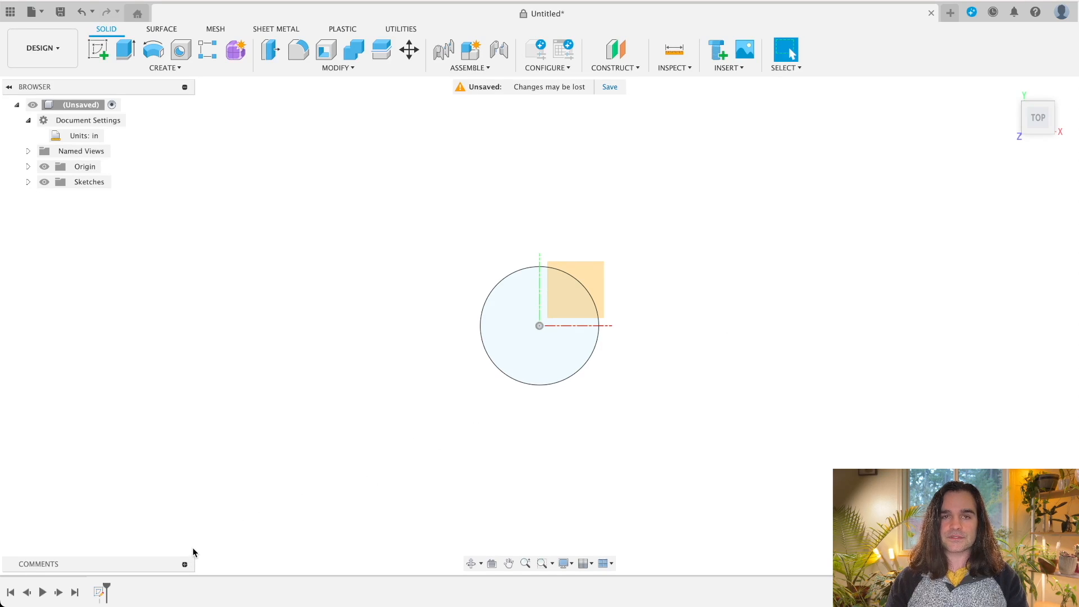
# Reopen the circle's sketch and look through the available sketch creation commands, including the spline types
pyautogui.doubleClick(102, 592)
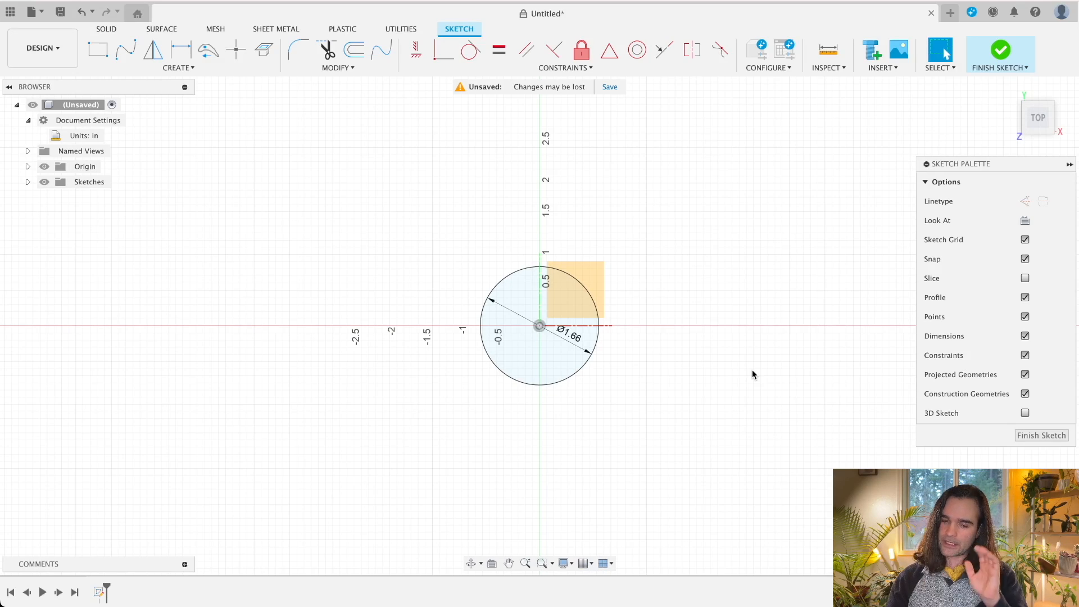
pyautogui.click(168, 68)
pyautogui.moveTo(166, 177)
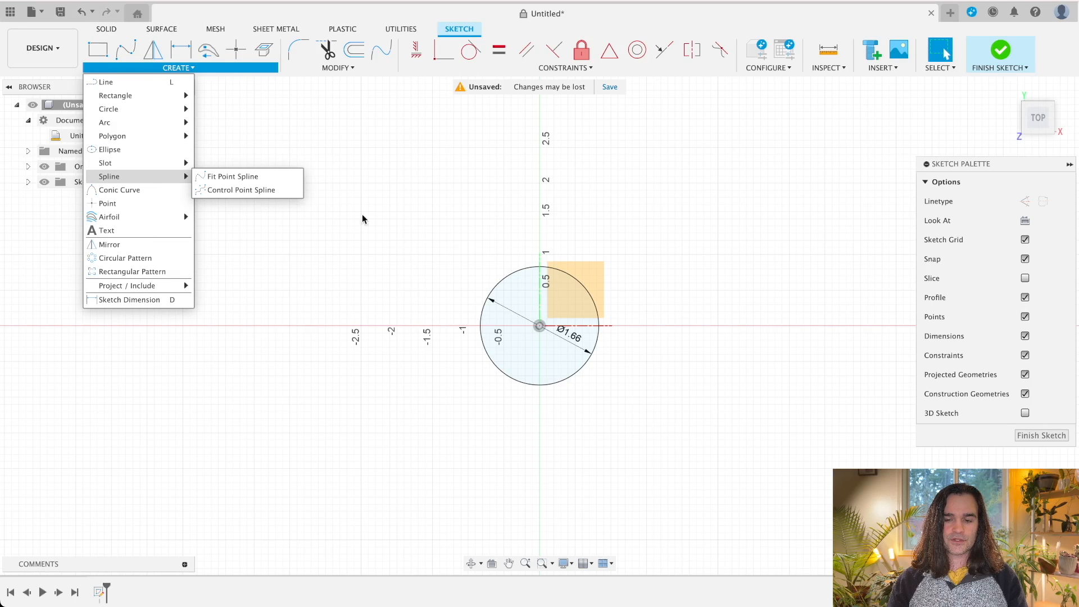
pyautogui.click(782, 285)
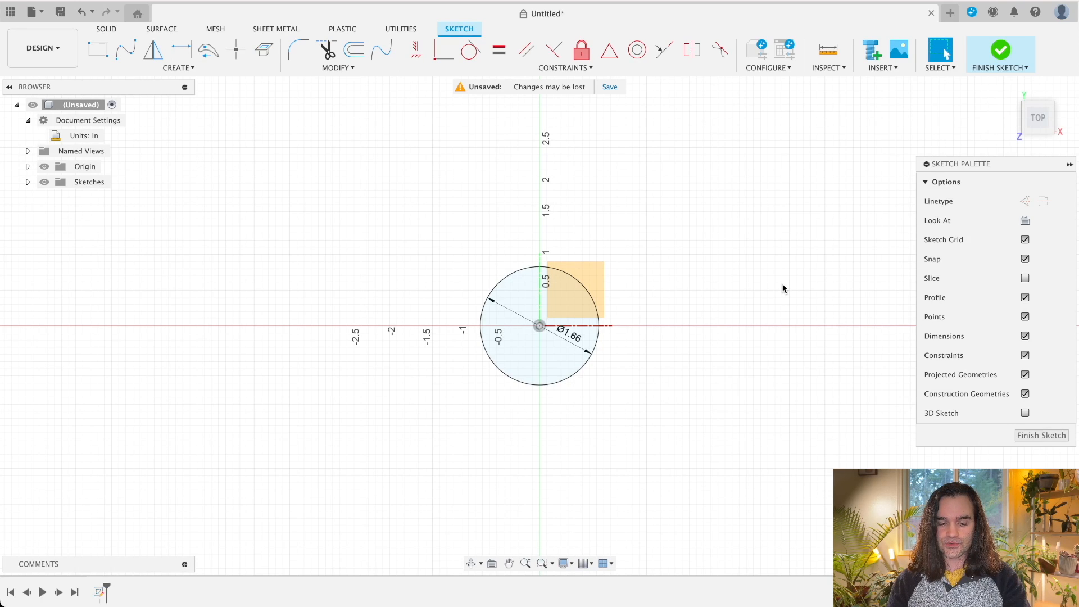
# Extrude the circle profile 4.3 in upward as a new body
pyautogui.press('e')
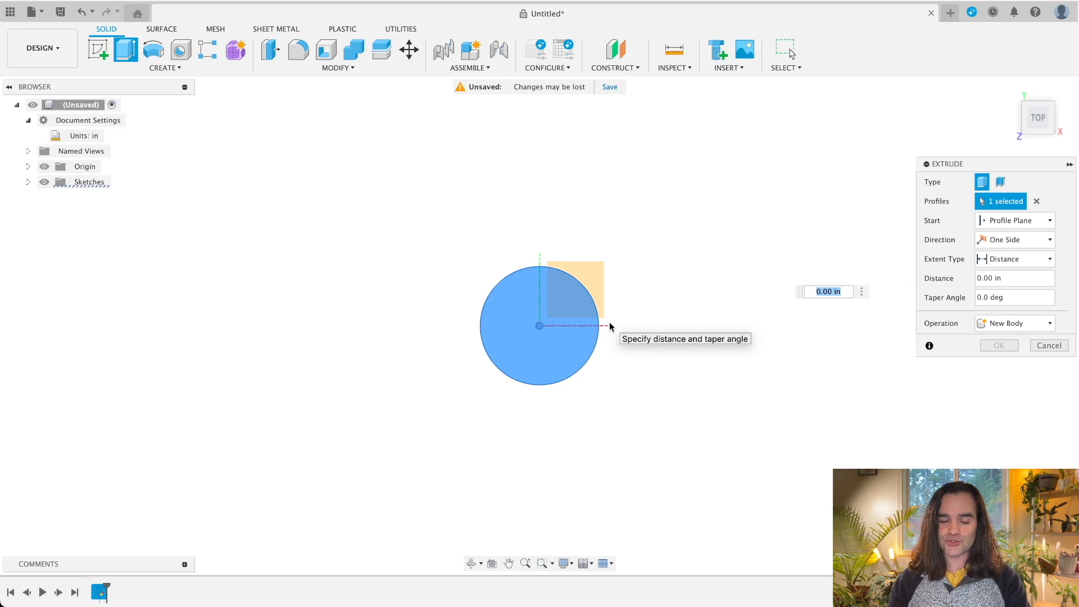
pyautogui.moveTo(632, 362)
pyautogui.keyDown('shift'); pyautogui.mouseDown(button='middle')
pyautogui.moveTo(667, 299)
pyautogui.moveTo(650, 429)
pyautogui.mouseUp(button='middle'); pyautogui.keyUp('shift')
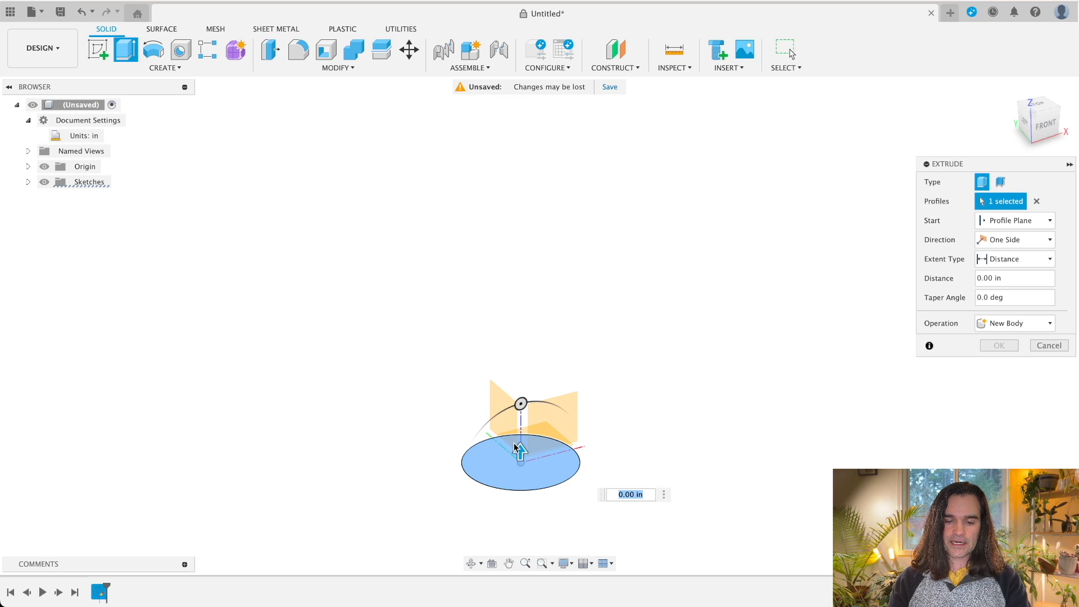
pyautogui.moveTo(520, 455); pyautogui.dragTo(533, 258)
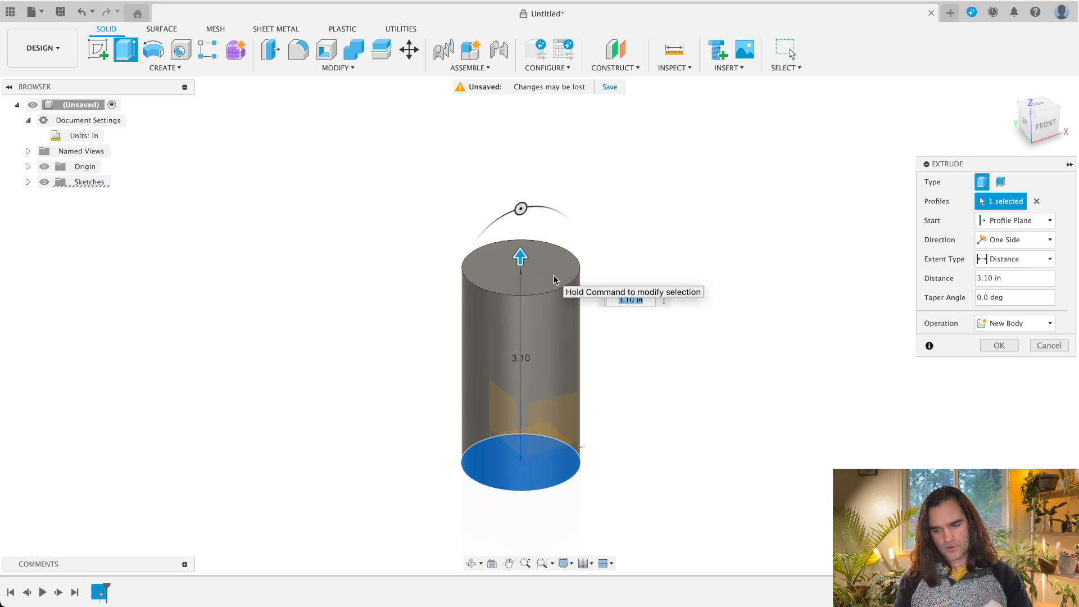
pyautogui.write('4.3')
pyautogui.press('Return')
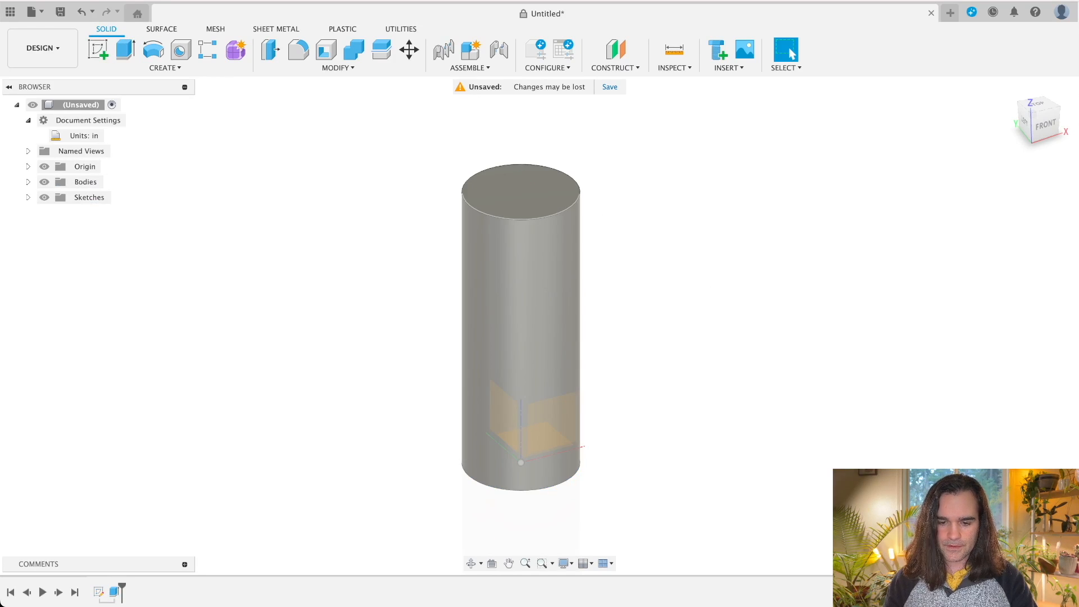
# Start a new sketch on the cylinder's top circular face
pyautogui.keyDown('shift'); pyautogui.moveTo(667, 290); pyautogui.dragTo(725, 319, button='middle'); pyautogui.keyUp('shift')
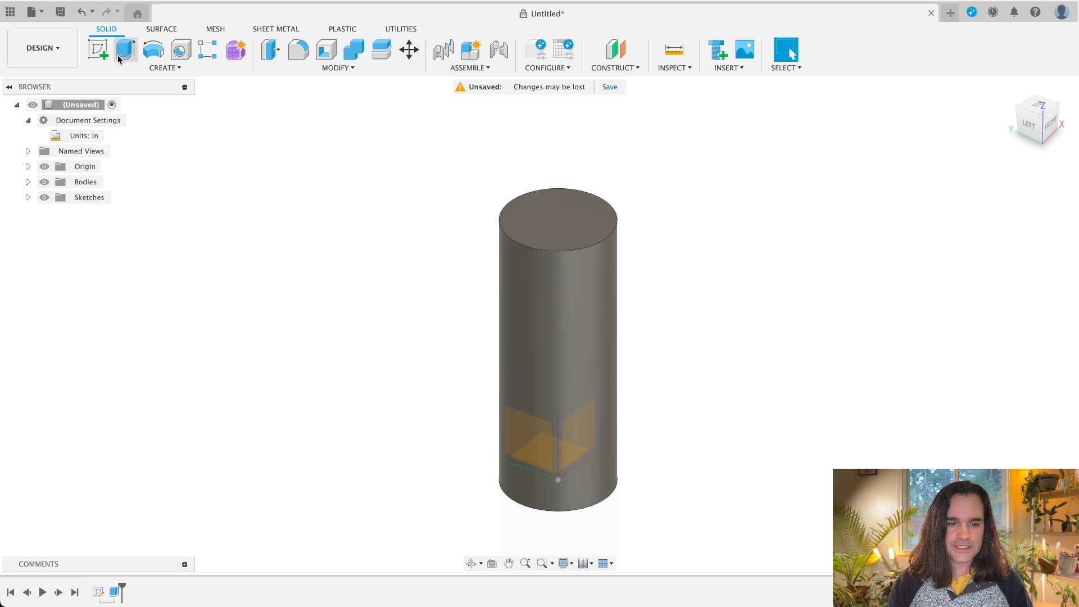
pyautogui.click(99, 51)
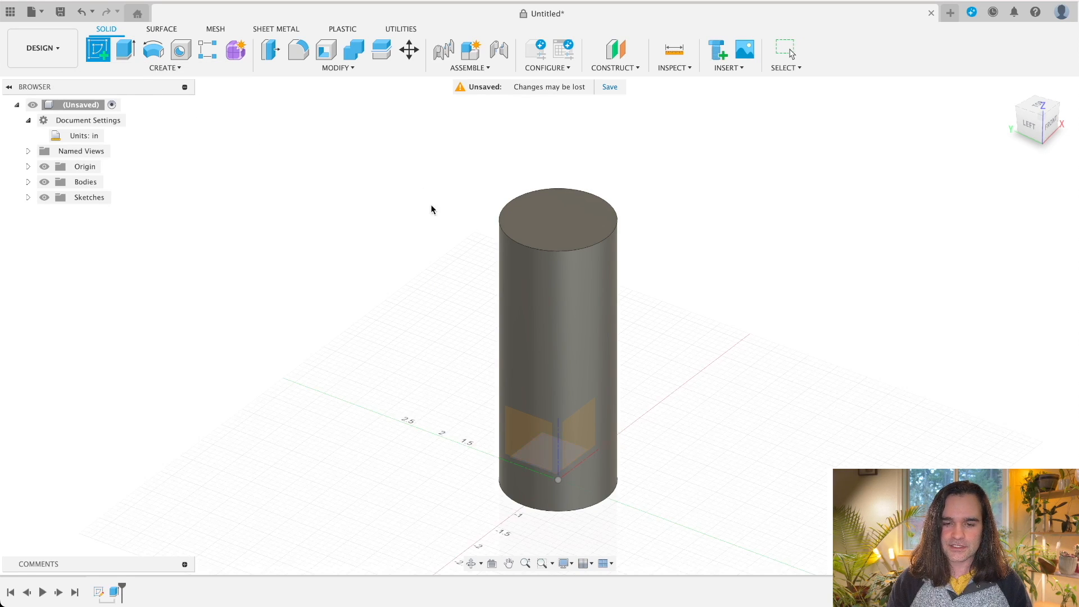
pyautogui.click(567, 224)
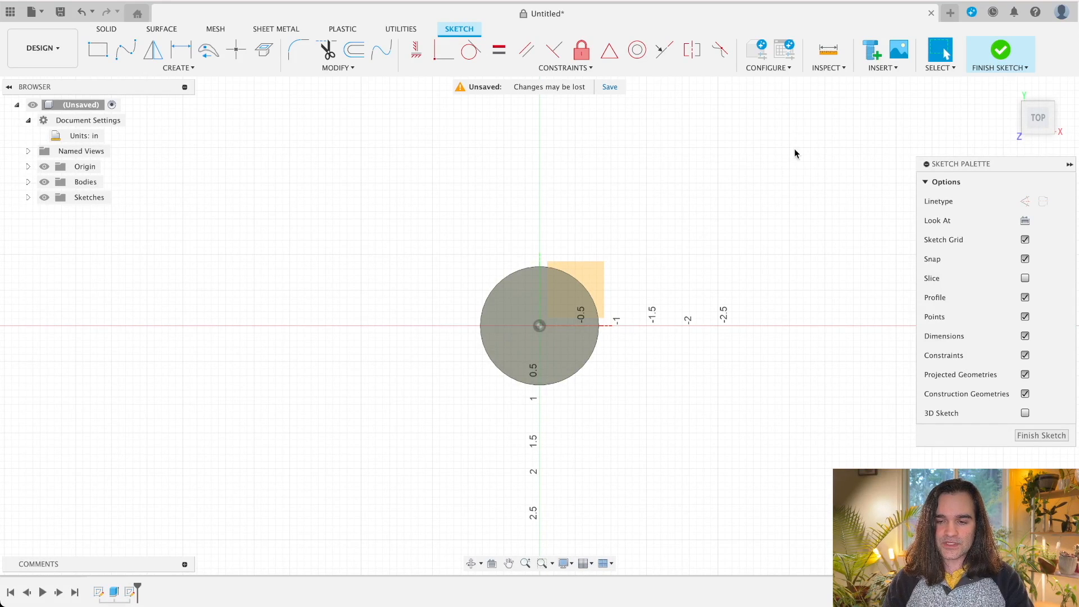
# Draw a center-diameter circle of 1.28 in at the origin on the cylinder's top face
pyautogui.press('c')
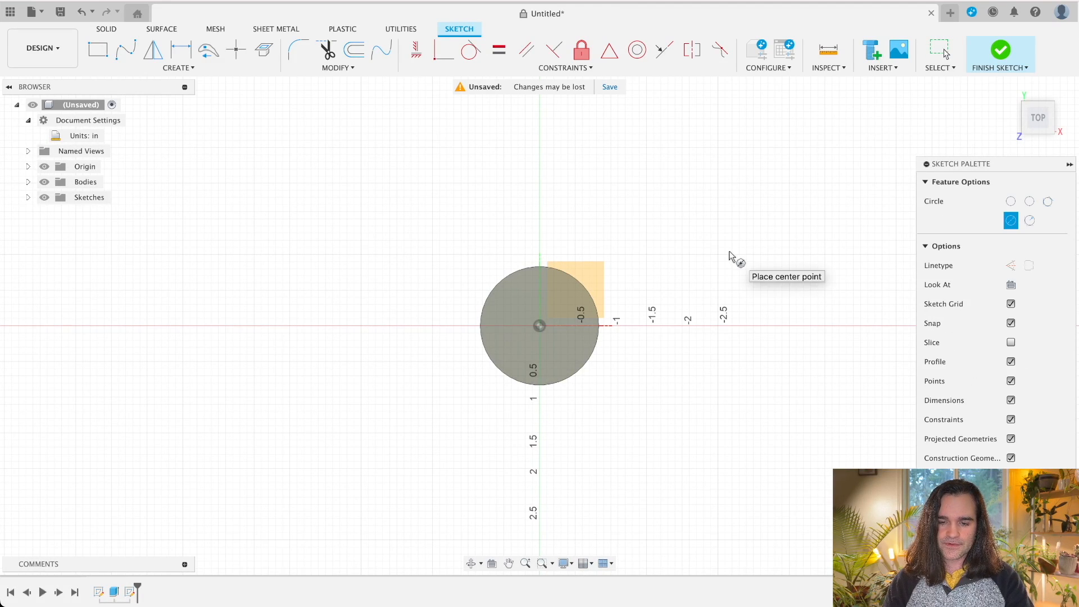
pyautogui.click(539, 326)
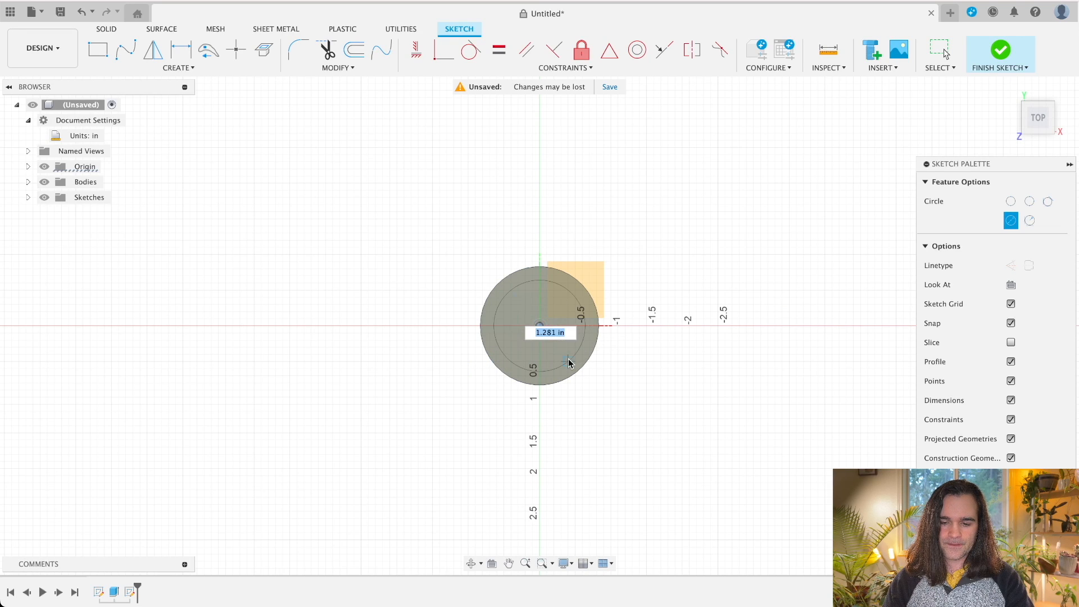
pyautogui.write('1')
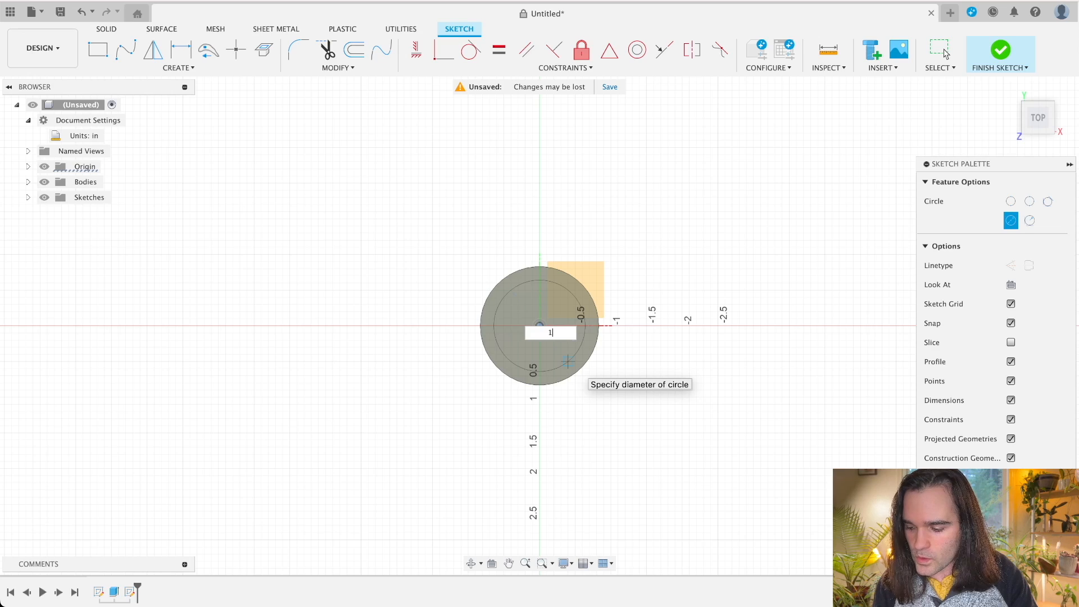
pyautogui.write('.68')
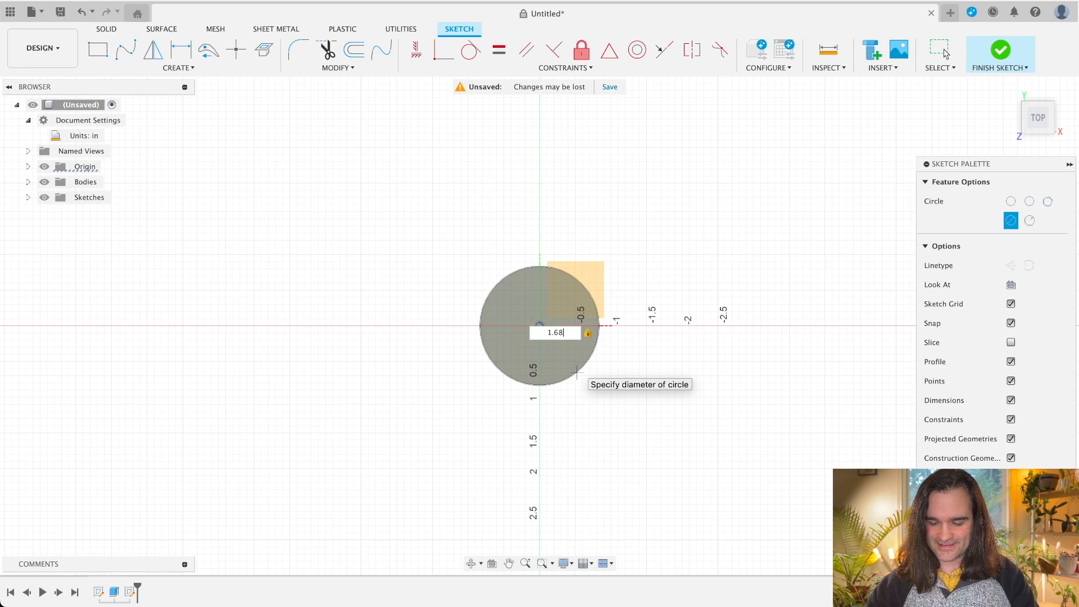
pyautogui.write('28')
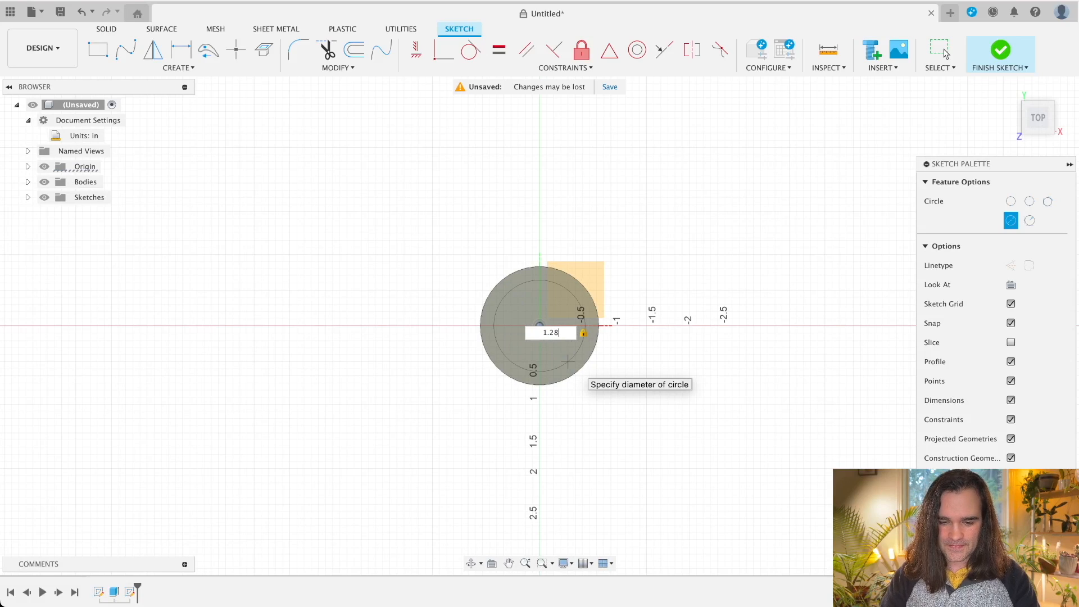
pyautogui.press('Return')
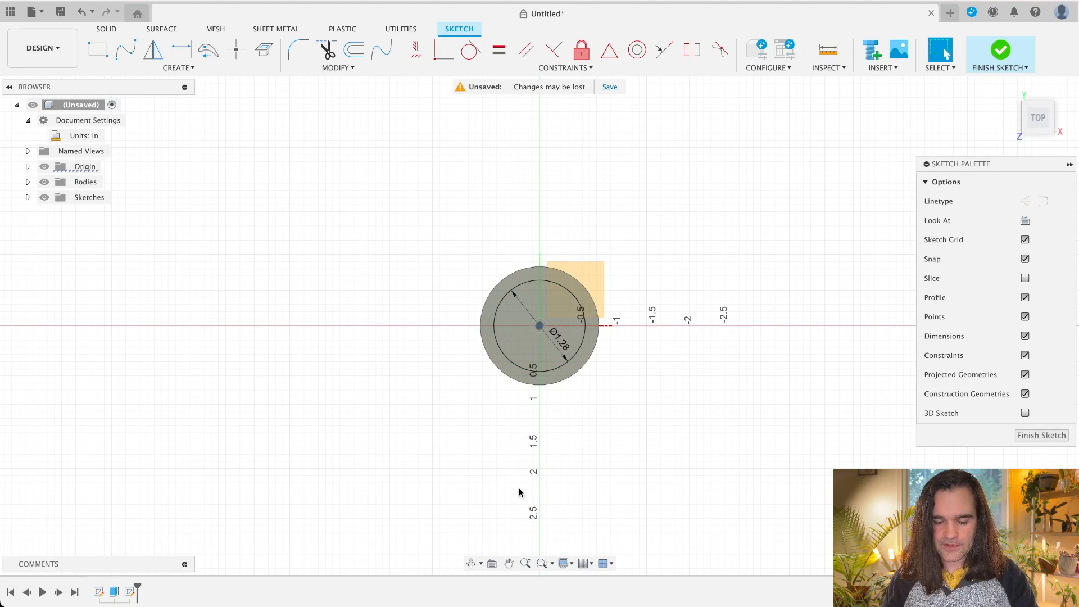
# Extrude the inner 1.28 in circle profile 0.5 in upward, joined to the cylinder
pyautogui.press('e')
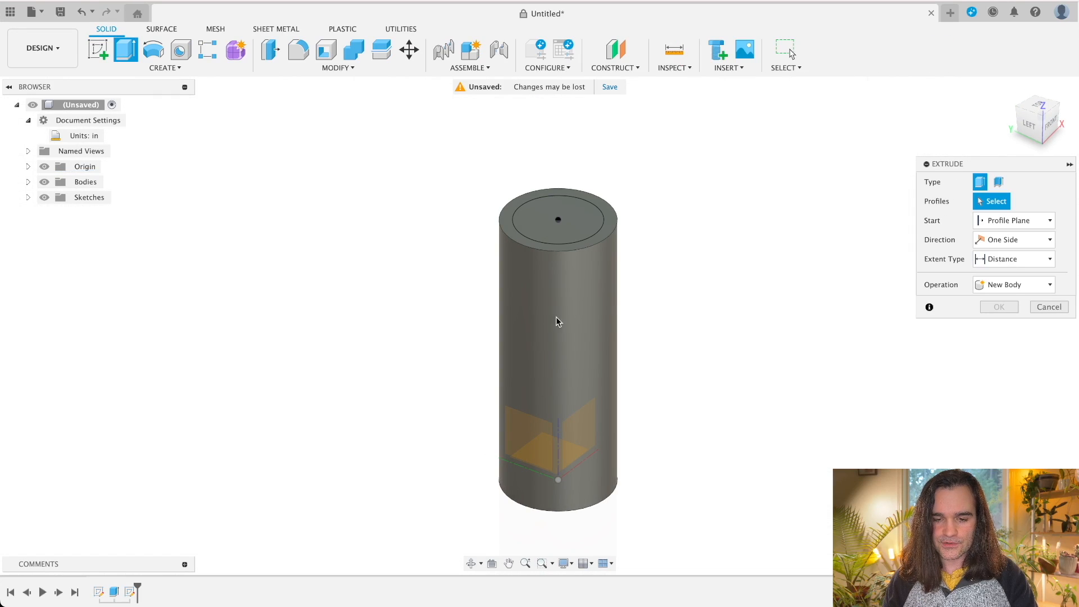
pyautogui.click(538, 220)
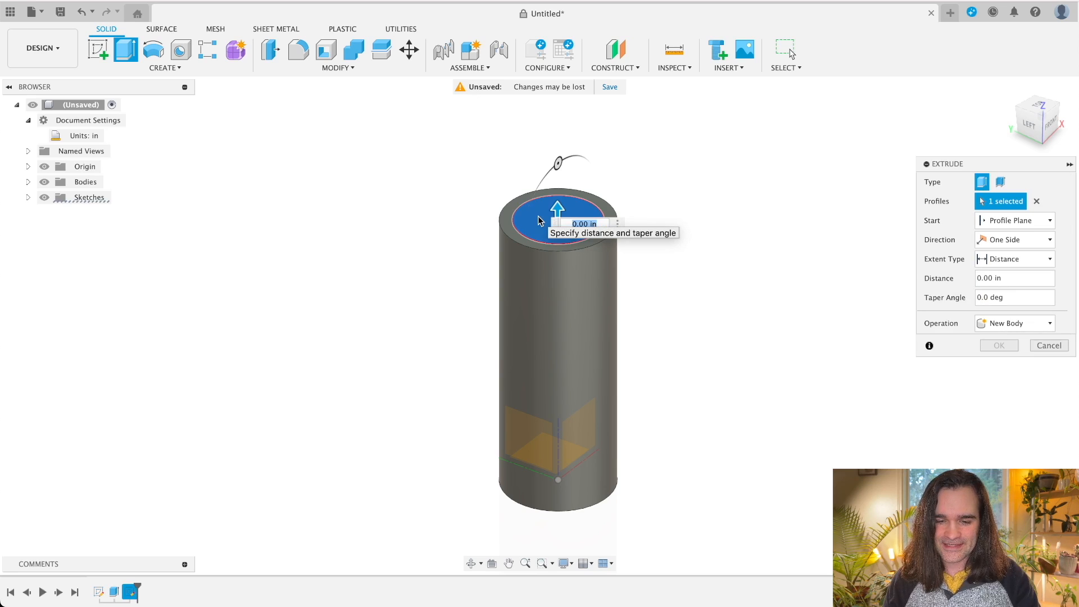
pyautogui.moveTo(555, 212); pyautogui.dragTo(560, 174)
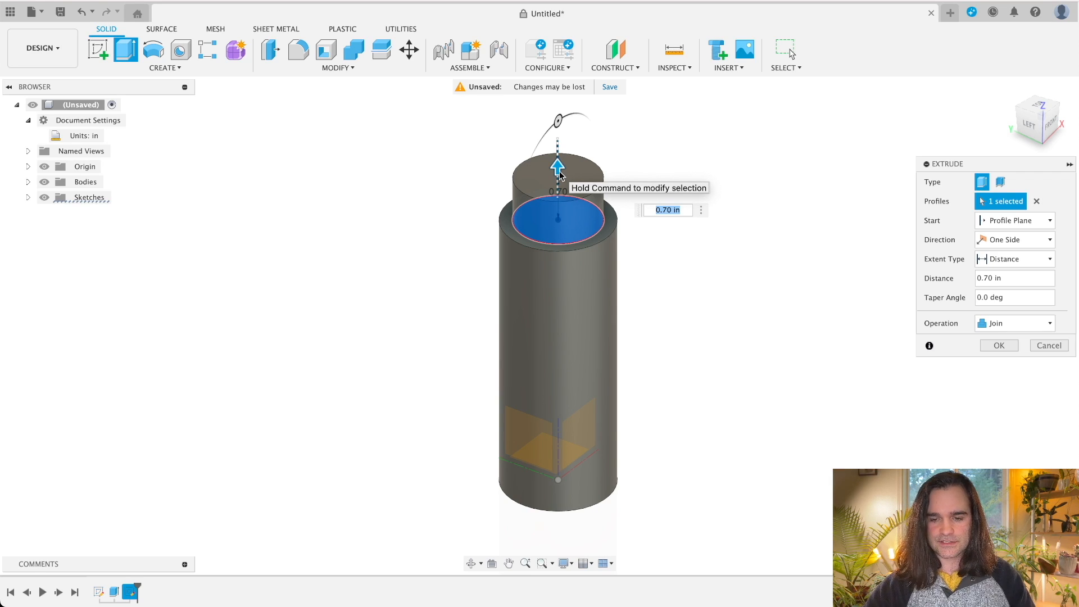
pyautogui.write('.5')
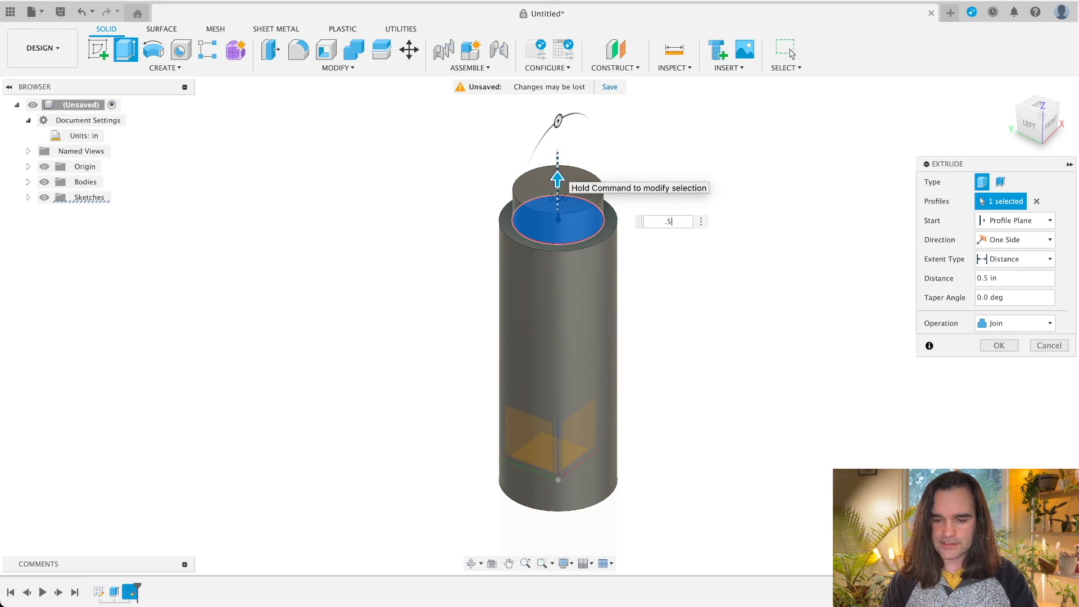
pyautogui.press('Return')
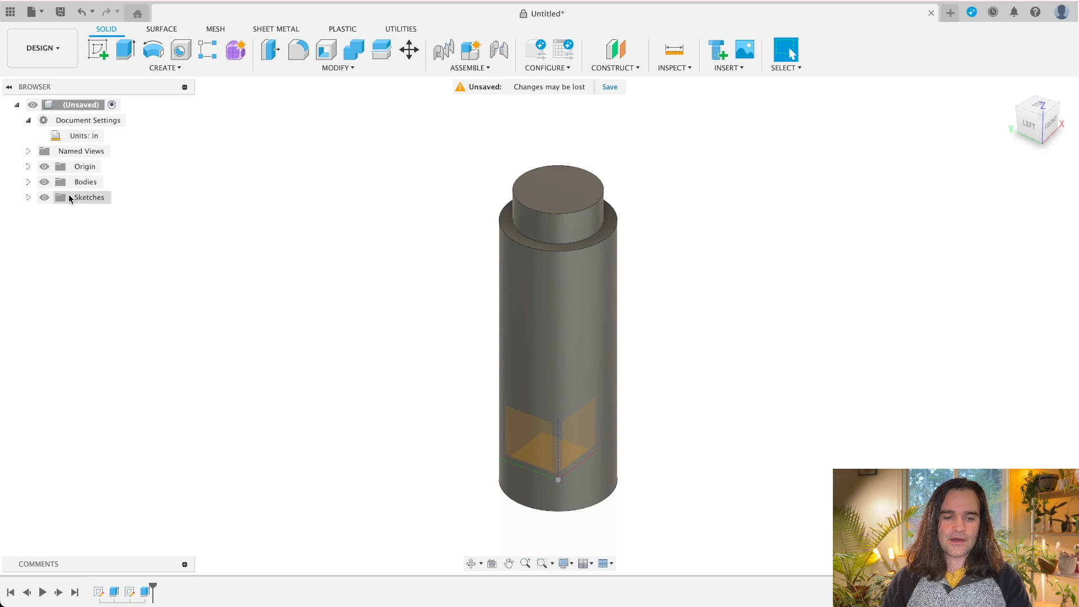
# Expand the bodies list and toggle the body's visibility off and on to check what it includes
pyautogui.click(28, 182)
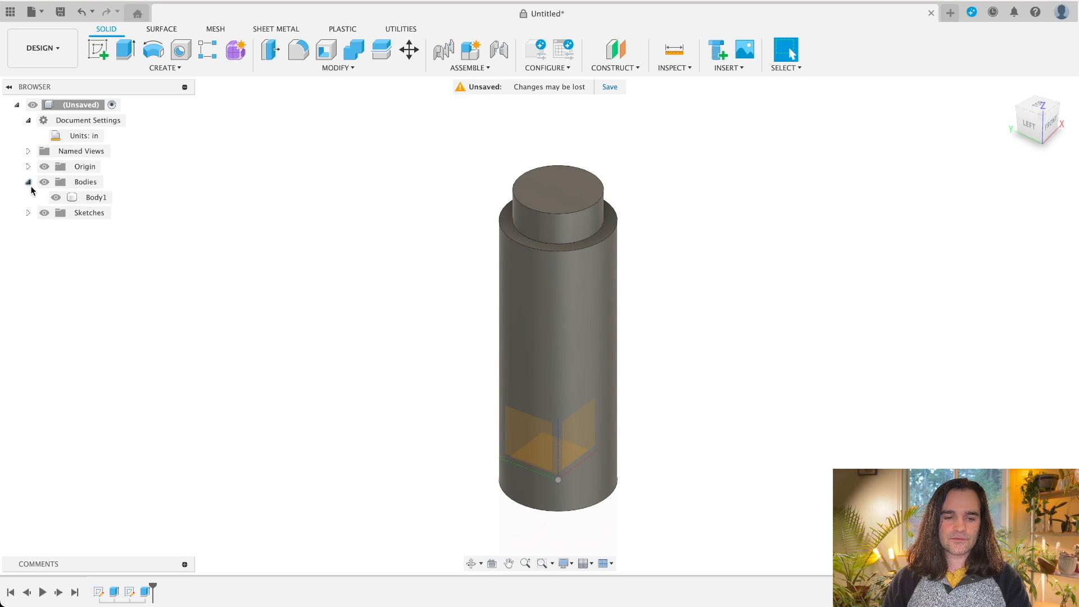
pyautogui.click(53, 197)
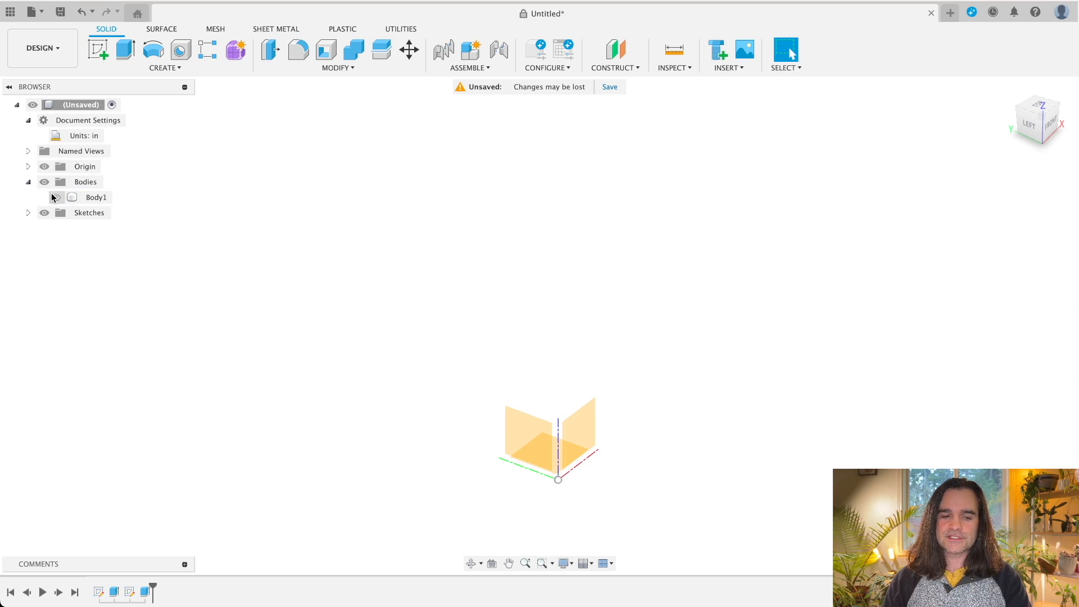
pyautogui.click(52, 197)
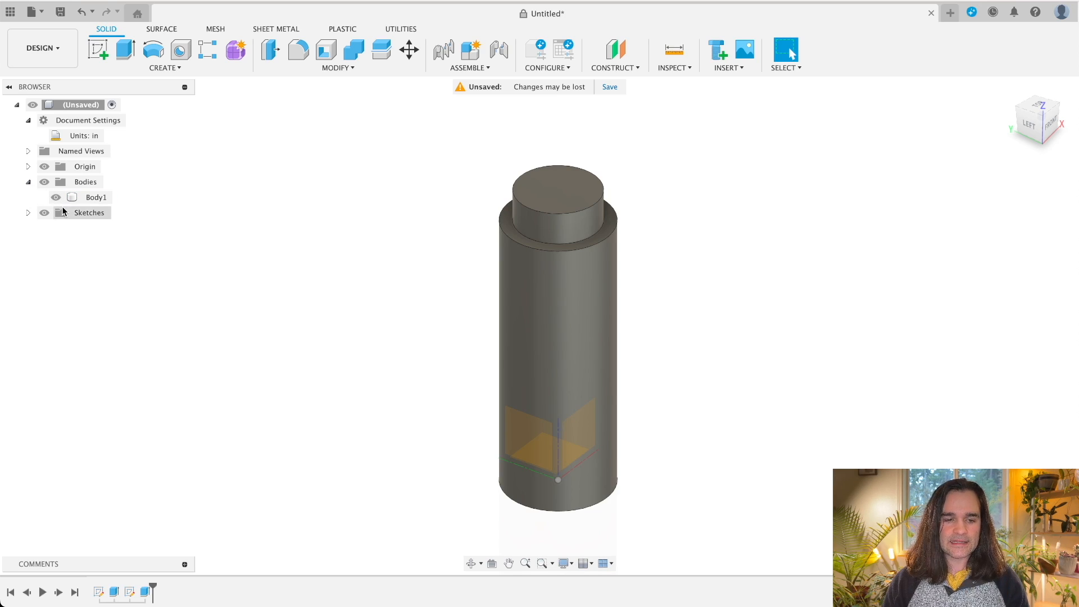
pyautogui.click(56, 198)
pyautogui.click(58, 200)
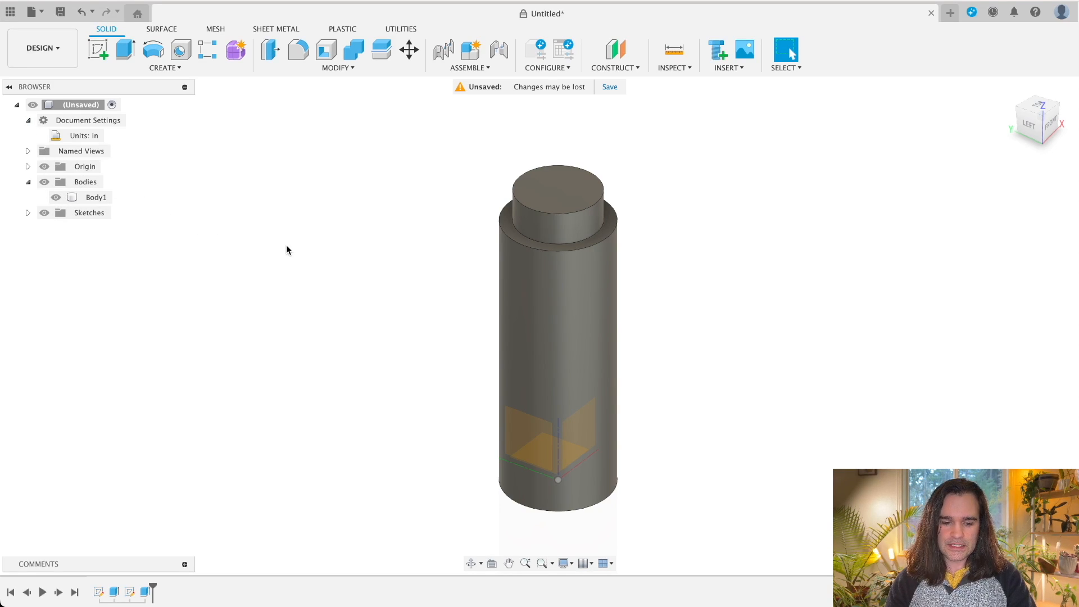
# Edit the 0.5 in extrusion so that its operation is New Body
pyautogui.doubleClick(148, 592)
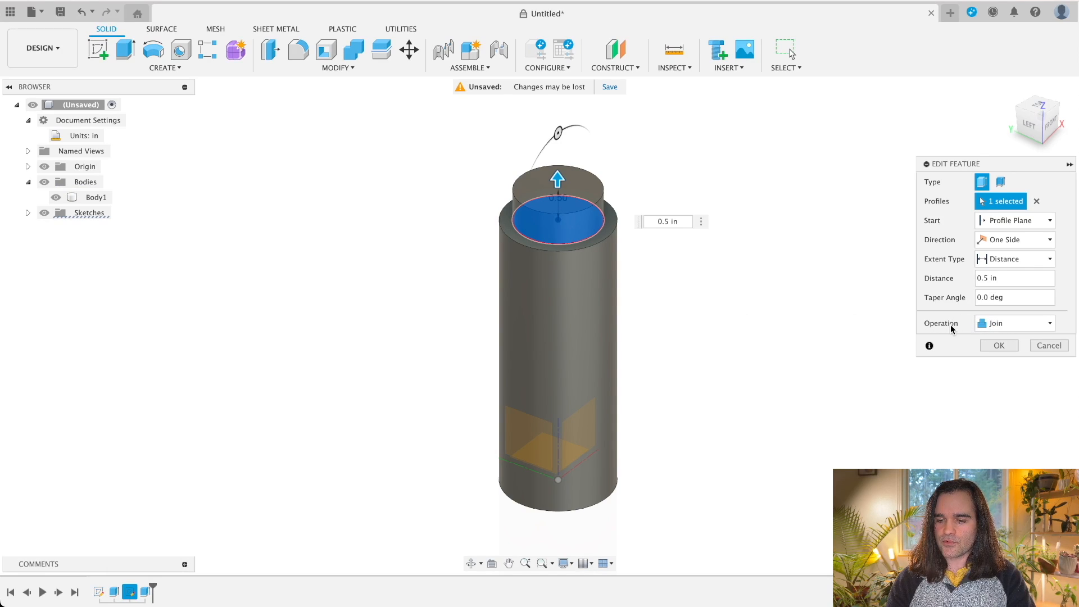
pyautogui.click(1018, 321)
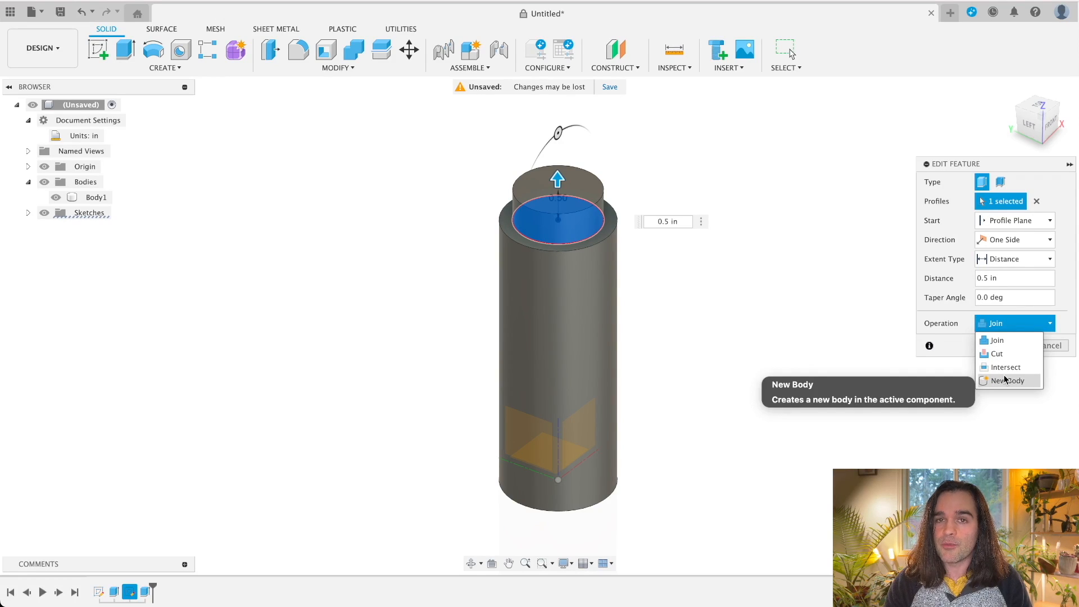
pyautogui.click(1006, 381)
pyautogui.click(1001, 348)
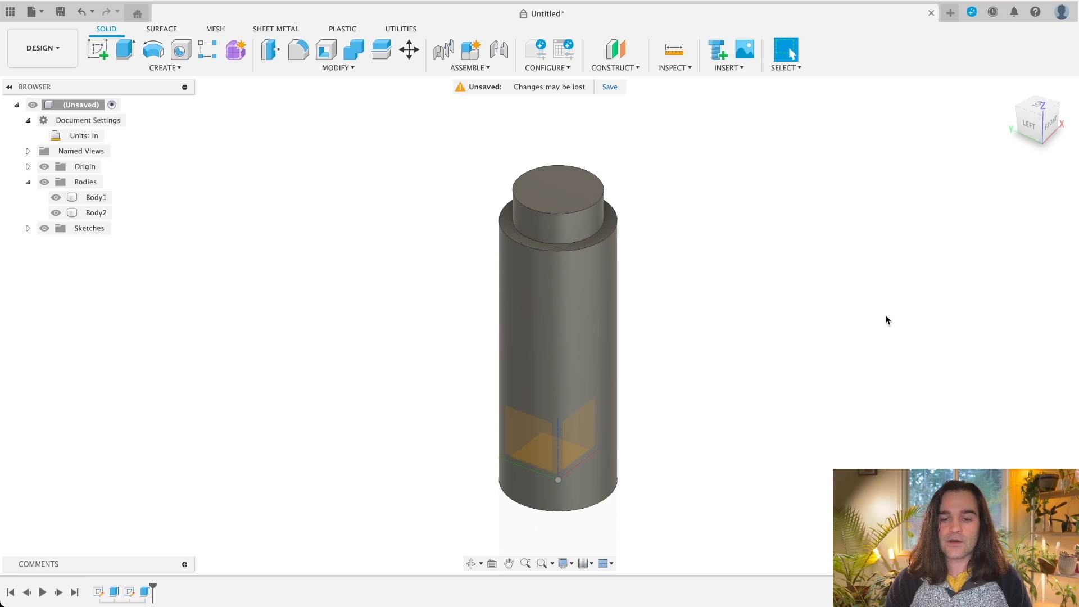
# Select the two bodies in turn and toggle their visibility to check which part each one represents
pyautogui.click(585, 227)
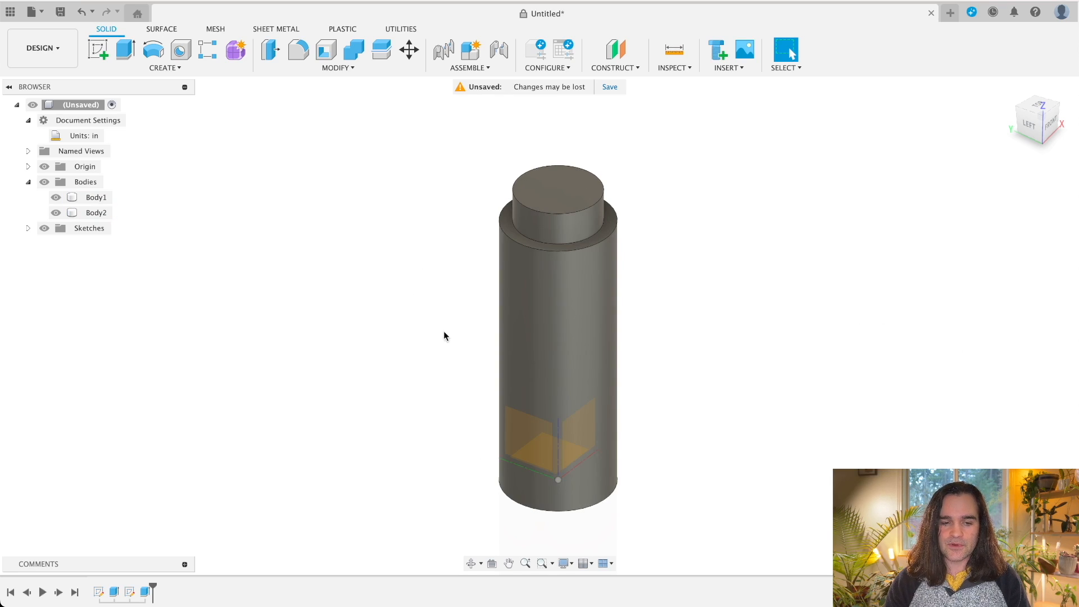
pyautogui.click(97, 213)
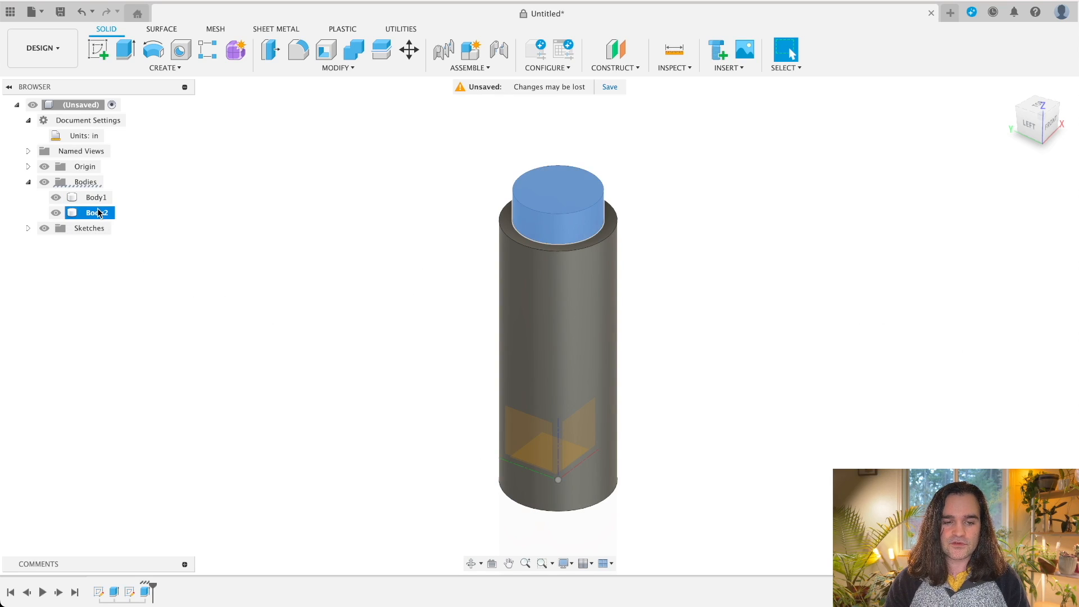
pyautogui.click(96, 197)
pyautogui.click(98, 215)
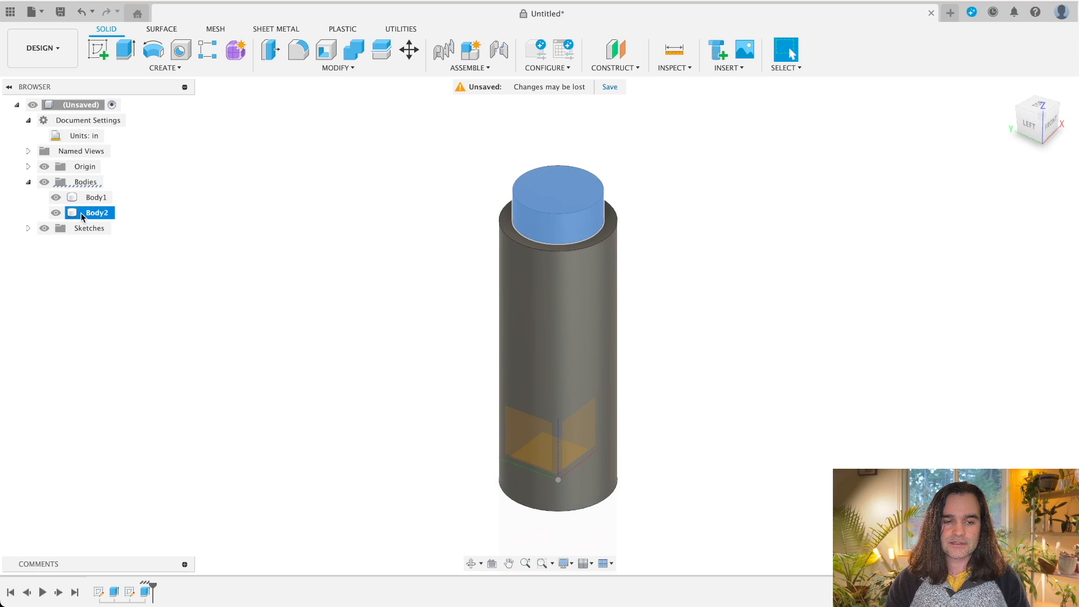
pyautogui.click(55, 213)
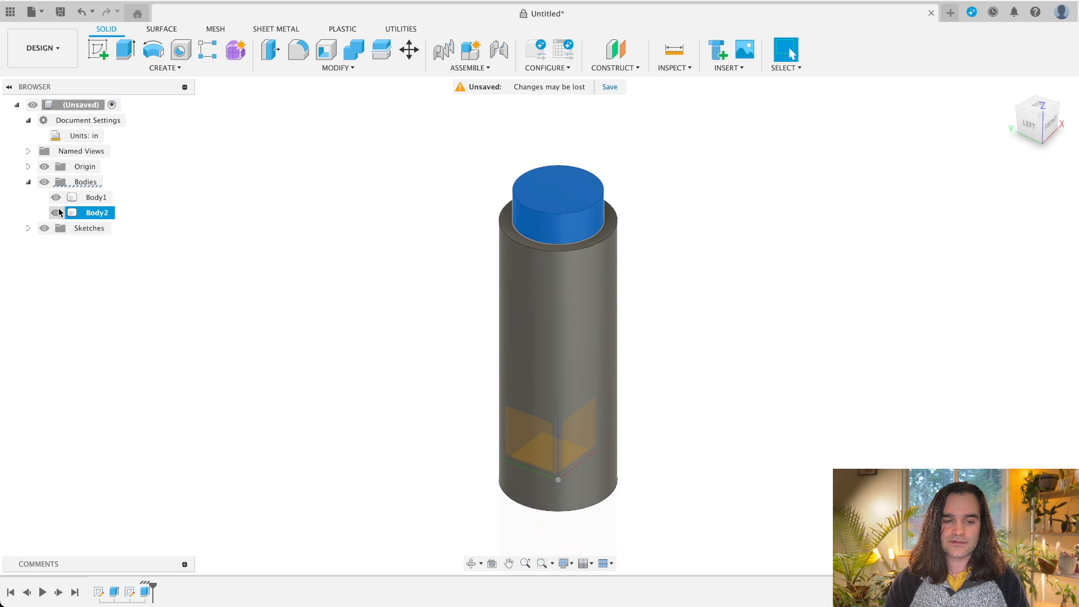
pyautogui.click(56, 197)
pyautogui.click(58, 201)
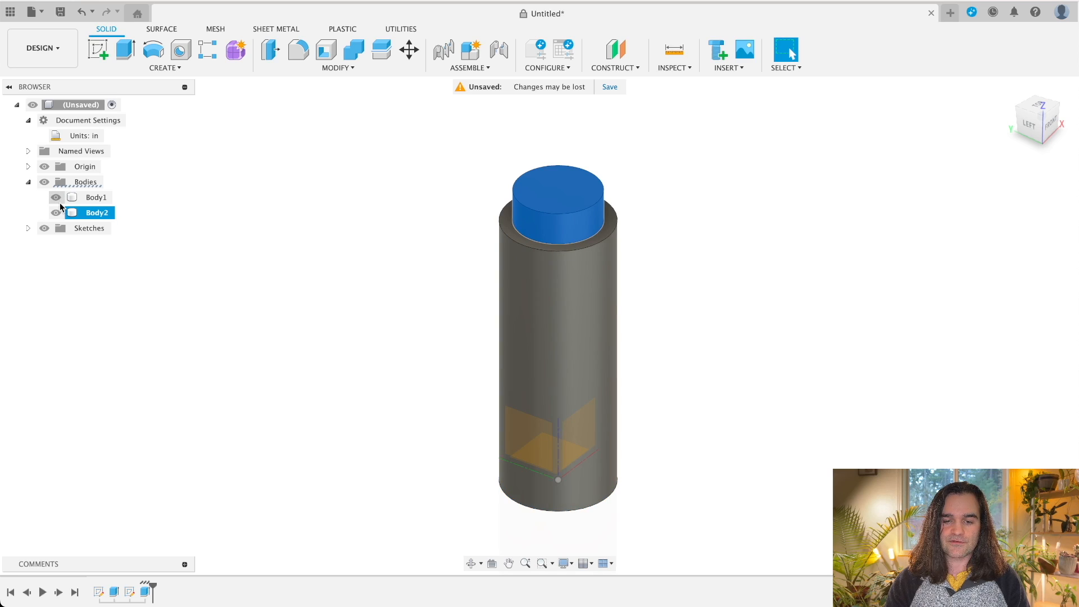
pyautogui.click(420, 225)
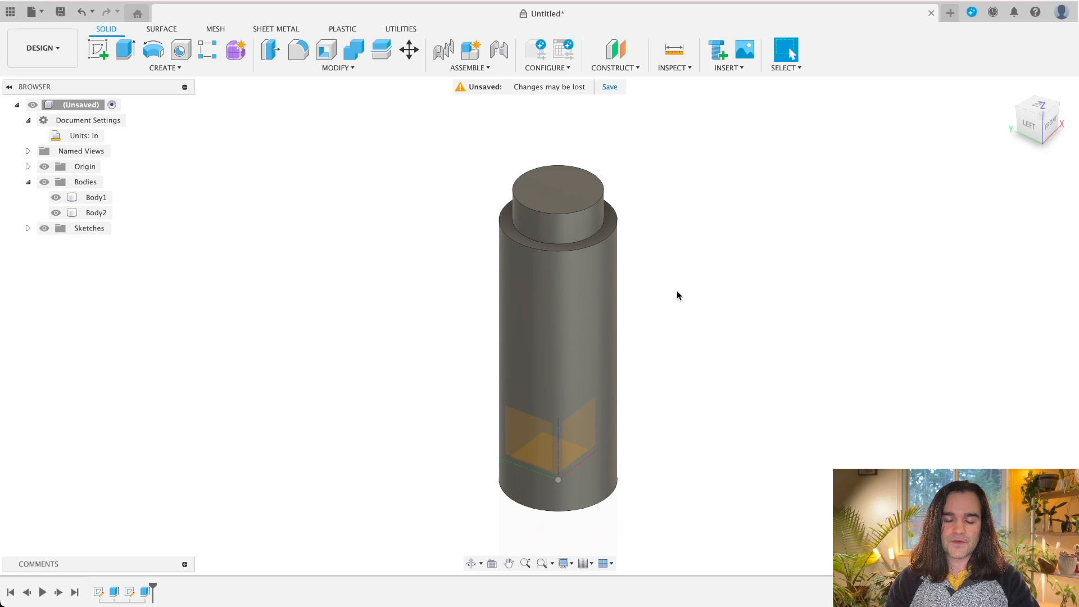
# Start a new sketch on the top circular face of the smaller upper cylinder
pyautogui.moveTo(692, 248); pyautogui.dragTo(732, 297, button='middle')
pyautogui.scroll(-4, 644, 267)
pyautogui.scroll(7, 648, 264)
pyautogui.scroll(5, 647, 259)
pyautogui.keyDown('shift'); pyautogui.moveTo(726, 262); pyautogui.dragTo(686, 233, button='middle'); pyautogui.keyUp('shift')
pyautogui.scroll(-4, 729, 299)
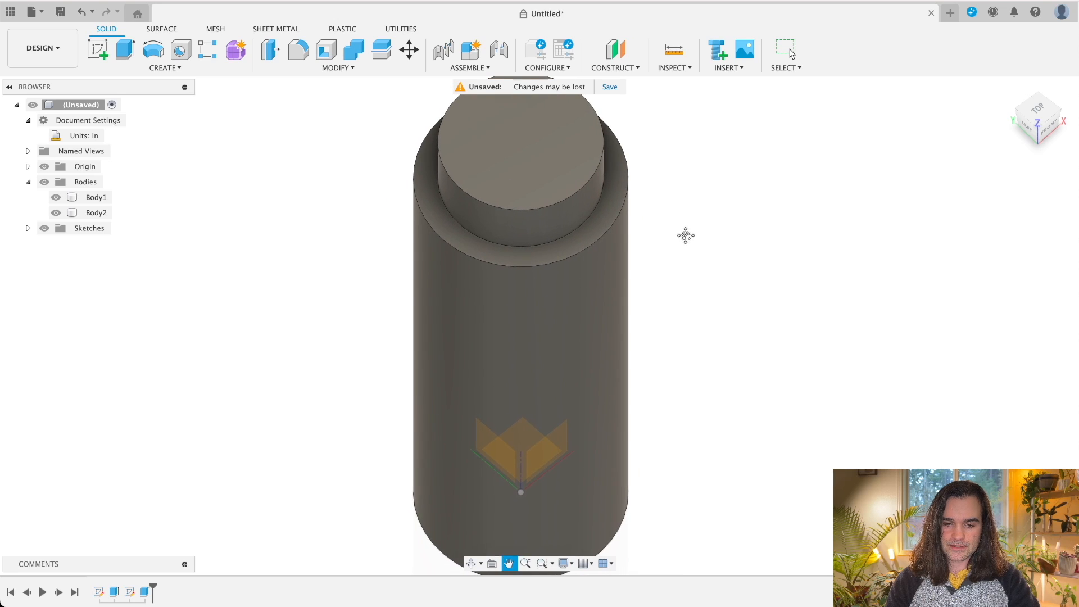
pyautogui.click(582, 173)
pyautogui.click(550, 165)
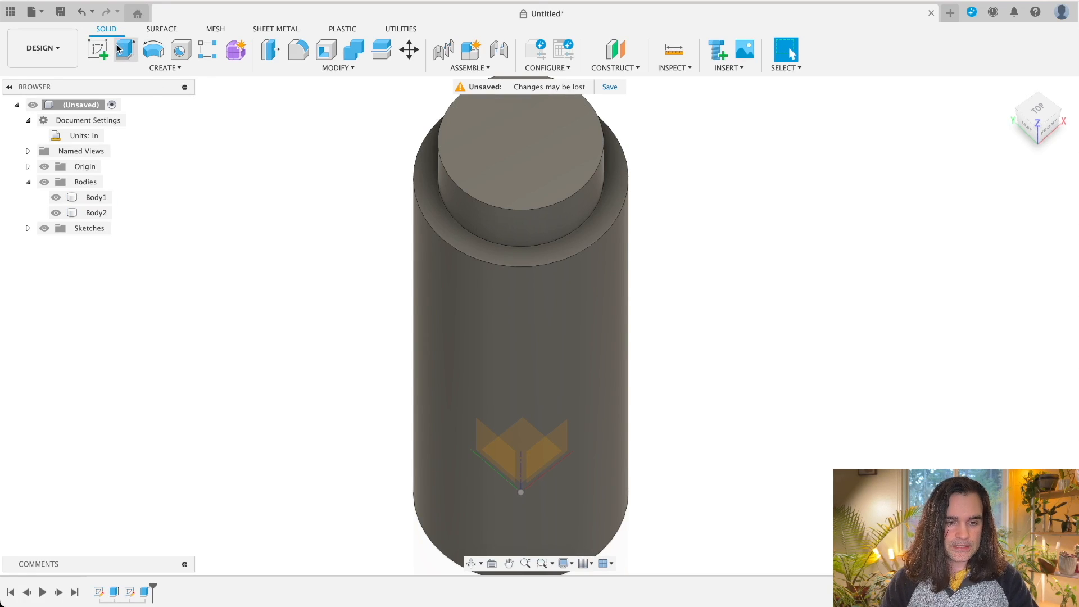
pyautogui.click(99, 50)
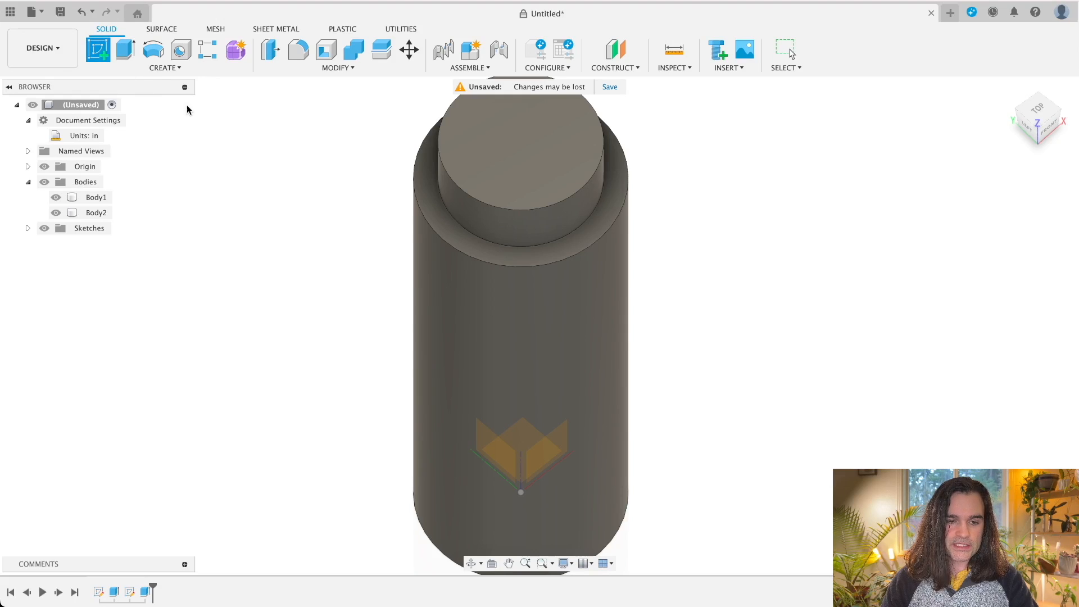
pyautogui.click(552, 136)
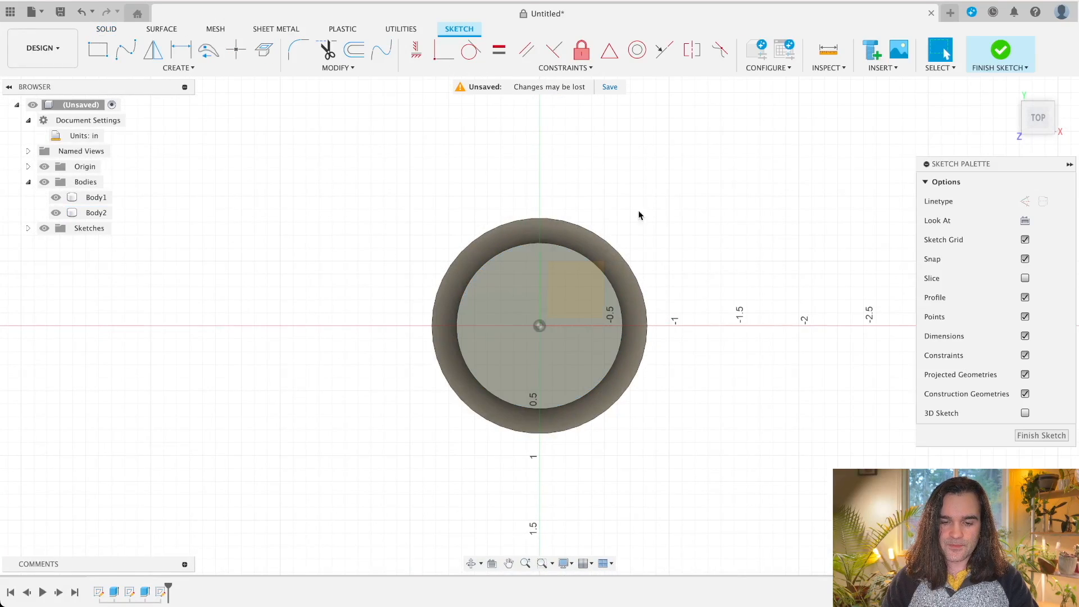
# Draw a center-diameter circle of 0.74 in at the origin on the upper cylinder's top face
pyautogui.press('c')
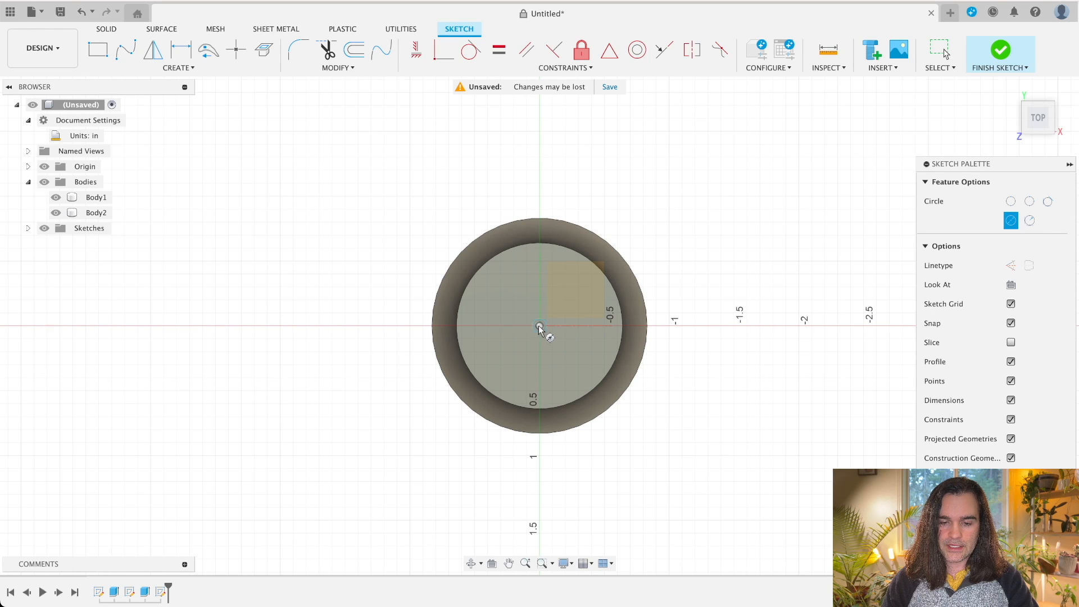
pyautogui.click(540, 327)
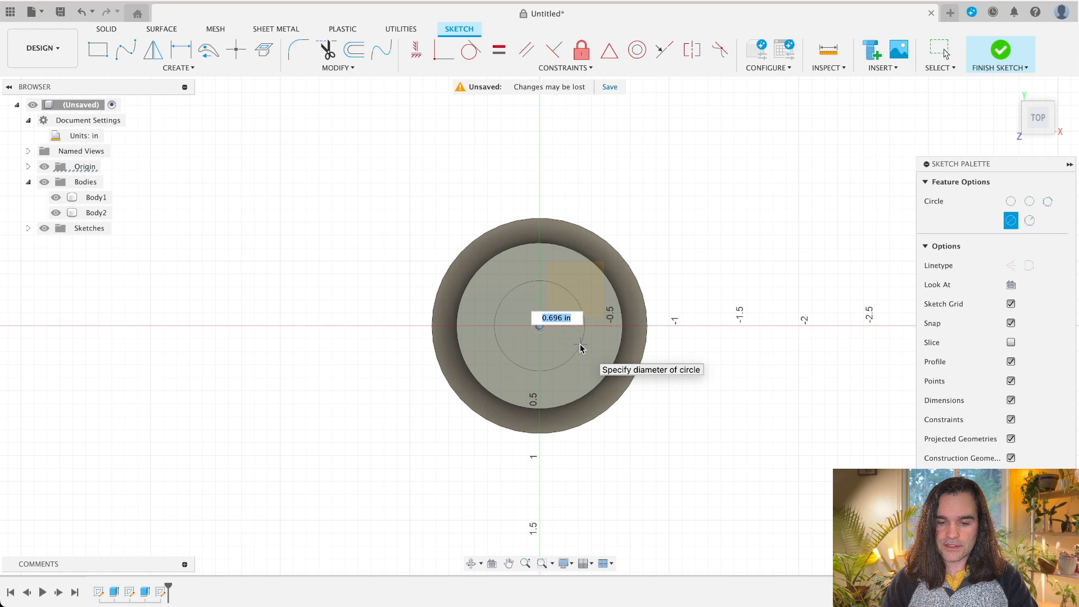
pyautogui.write('.74')
pyautogui.press('Return')
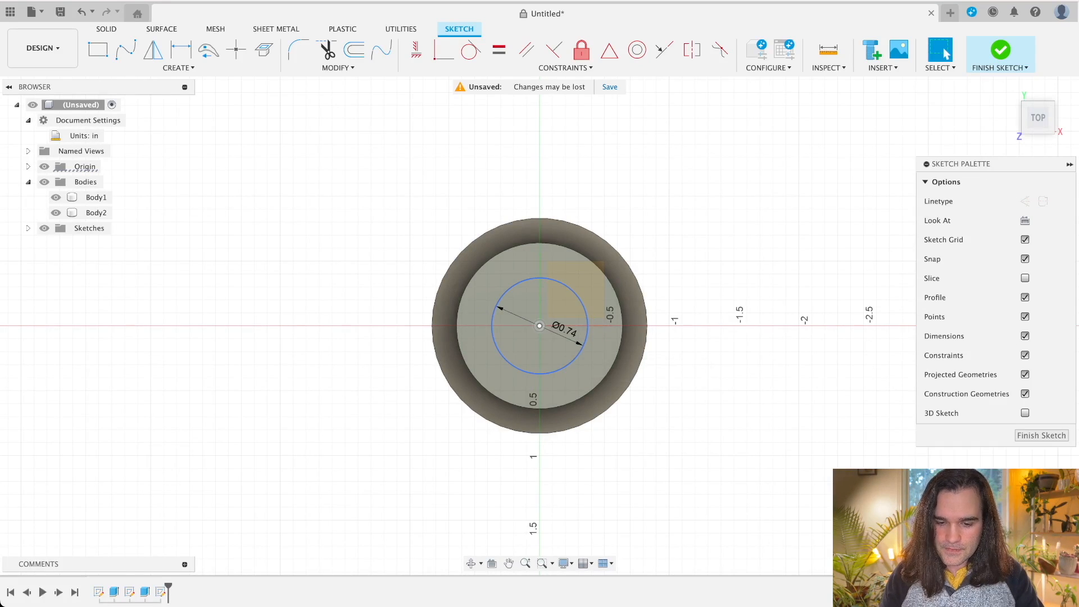
pyautogui.click(719, 255)
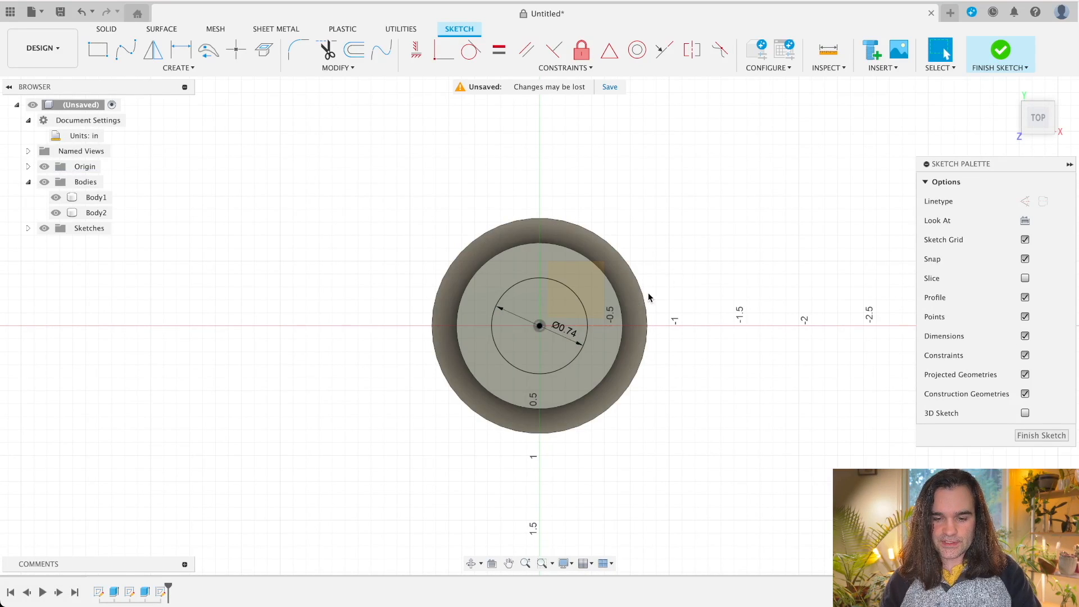
# Convert the 0.74 in circle to construction geometry
pyautogui.click(587, 311)
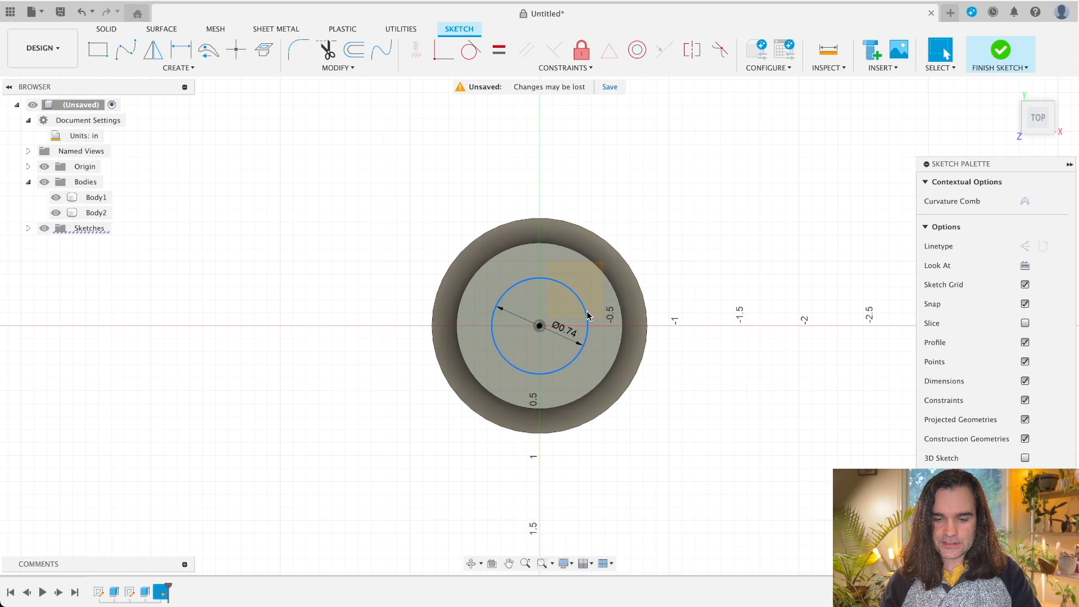
pyautogui.click(1025, 246)
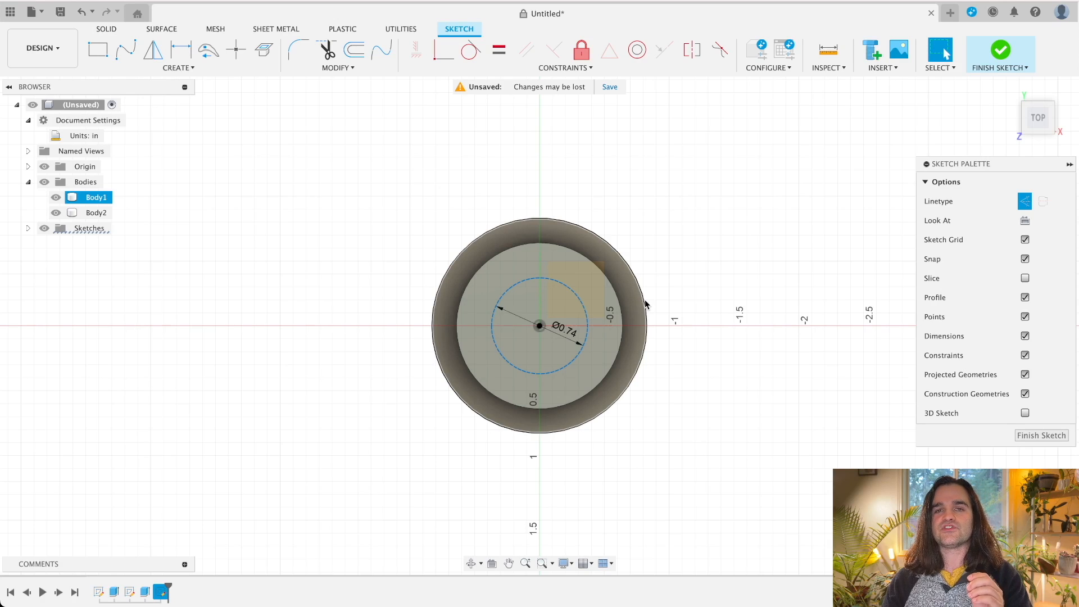
pyautogui.scroll(4, 551, 352)
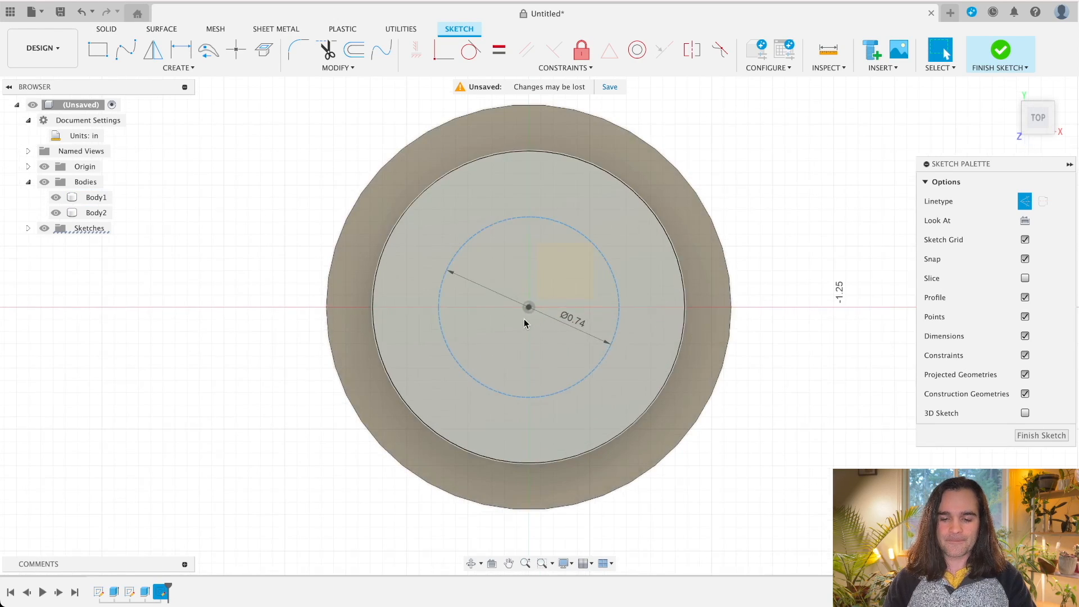
# Draw a vertical line from the origin up to the 0.74 in circle and convert it to construction geometry
pyautogui.keyDown('shift'); pyautogui.moveTo(528, 307); pyautogui.dragTo(535, 288, button='middle'); pyautogui.keyUp('shift')
pyautogui.click(1043, 126)
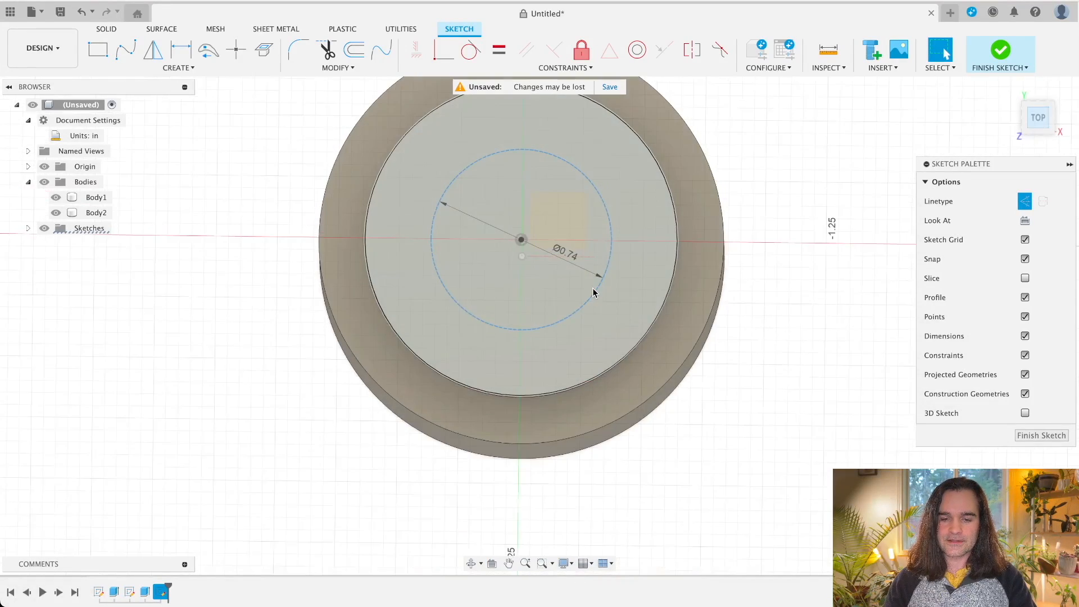
pyautogui.moveTo(499, 313); pyautogui.dragTo(520, 351, button='middle')
pyautogui.scroll(-3, 547, 289)
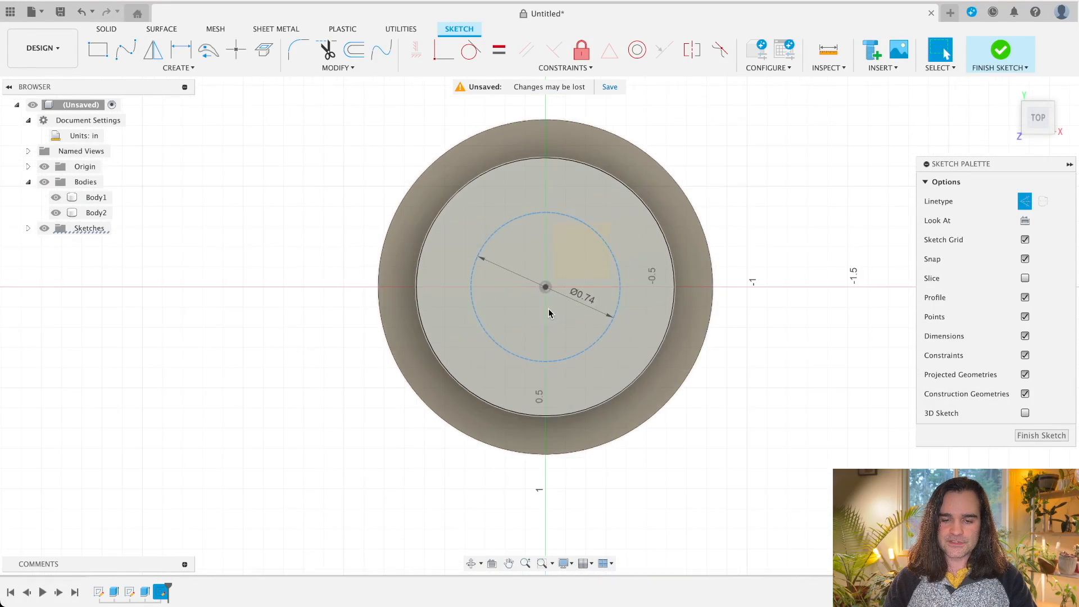
pyautogui.scroll(6, 550, 287)
pyautogui.moveTo(557, 289); pyautogui.dragTo(564, 330, button='middle')
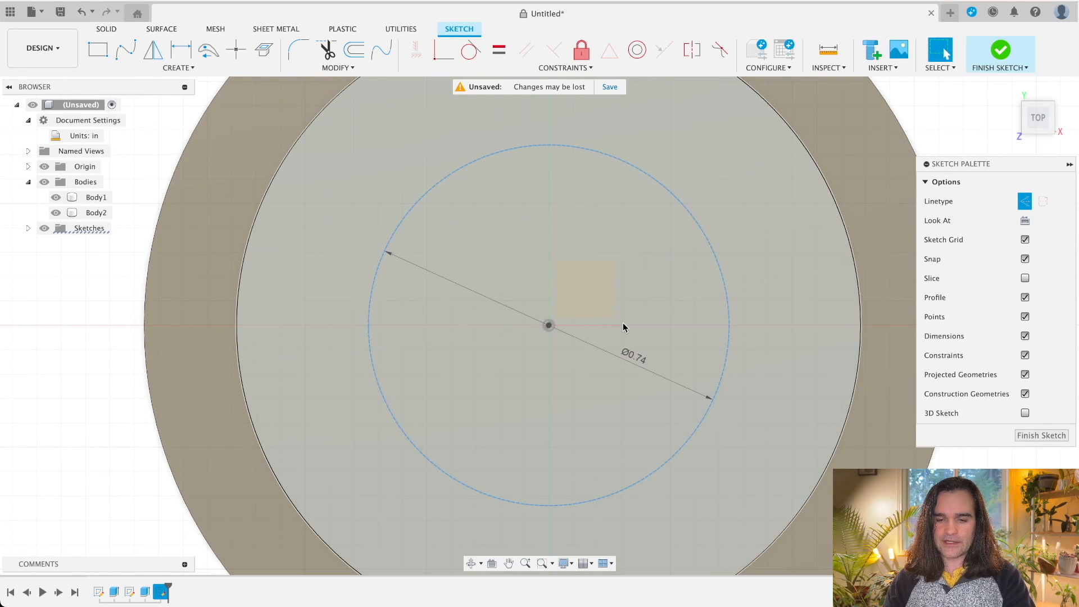
pyautogui.click(622, 322)
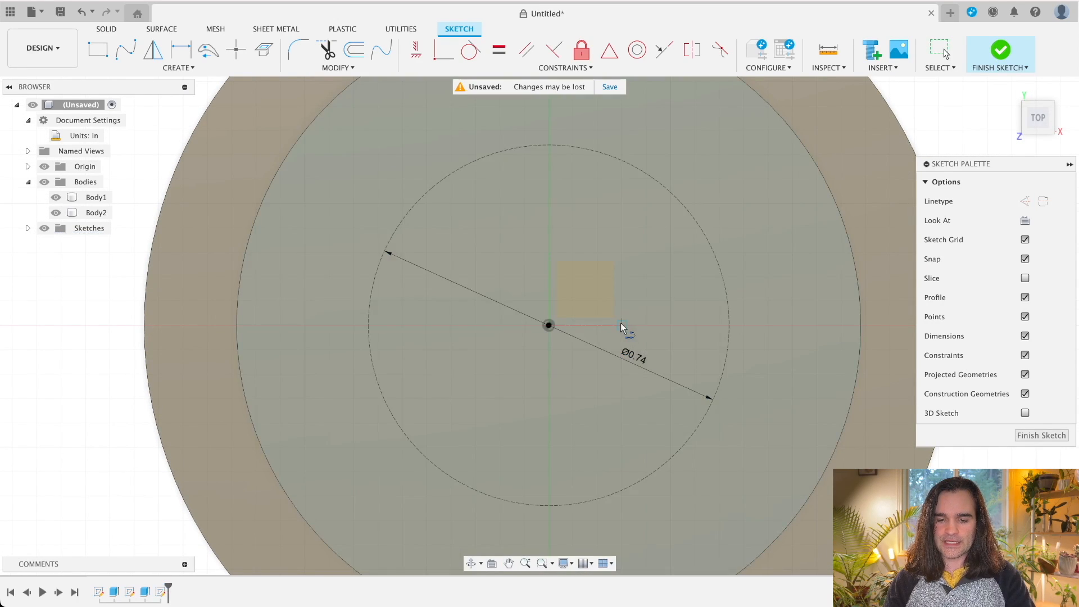
pyautogui.press('l')
pyautogui.click(549, 326)
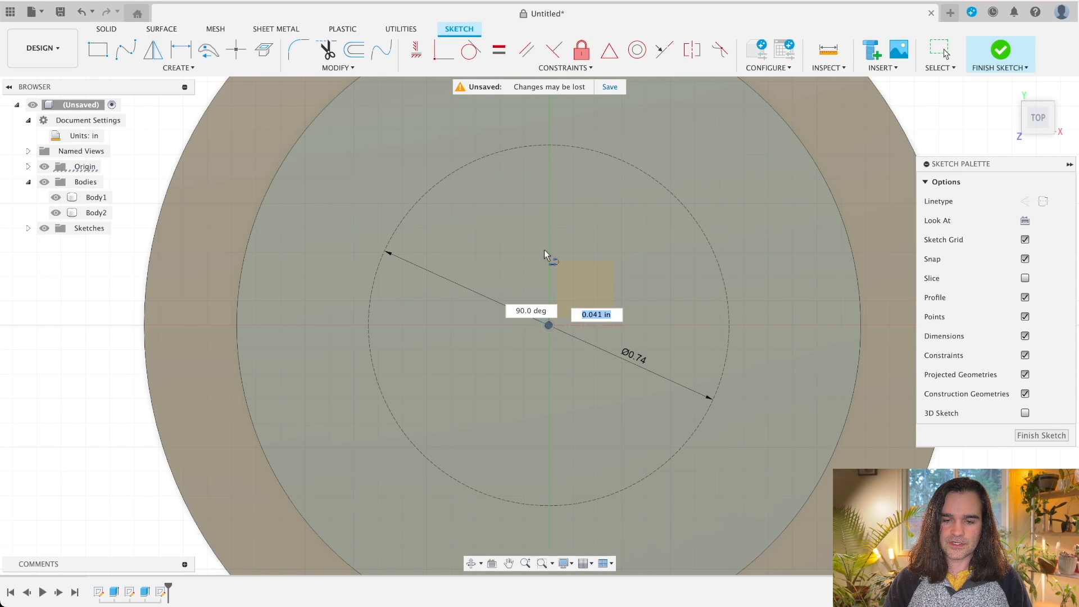
pyautogui.doubleClick(548, 146)
pyautogui.press('Escape')
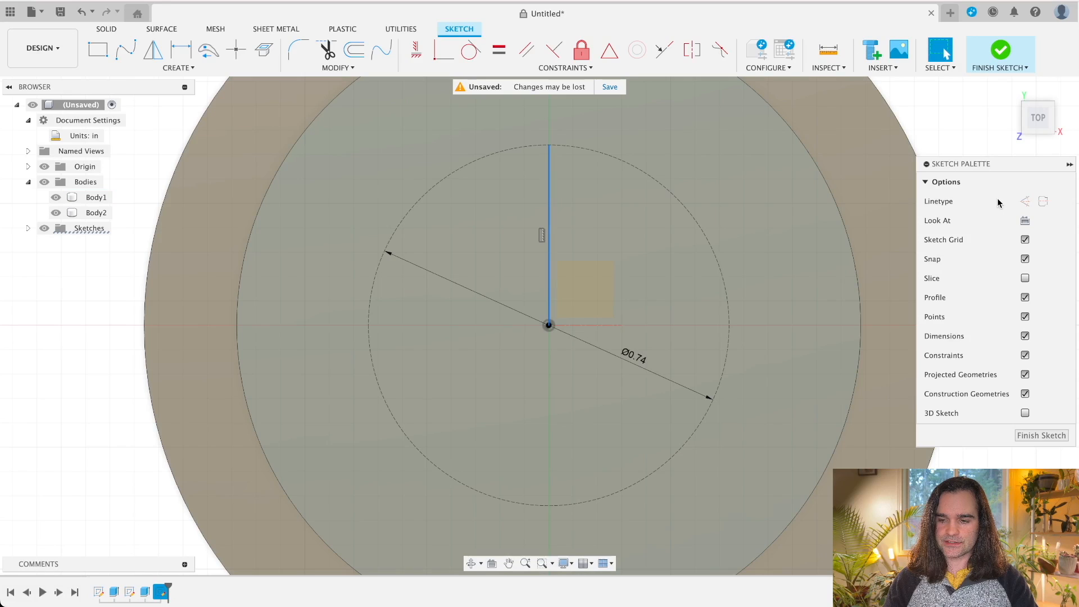
pyautogui.click(1025, 201)
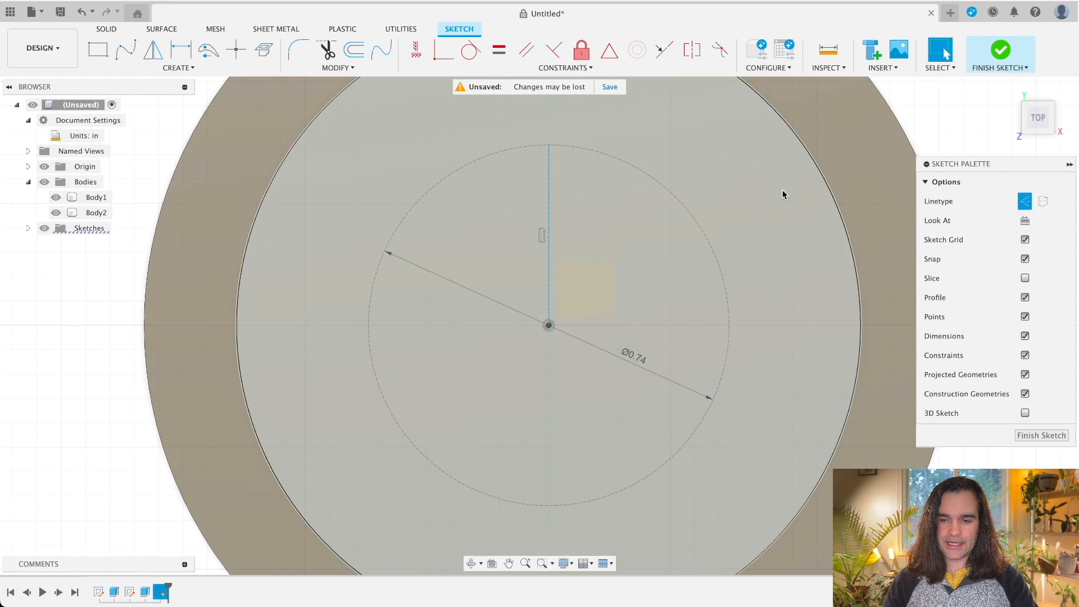
# Draw a 0.07 in diameter circle centered on the upper endpoint of the vertical construction line
pyautogui.press('c')
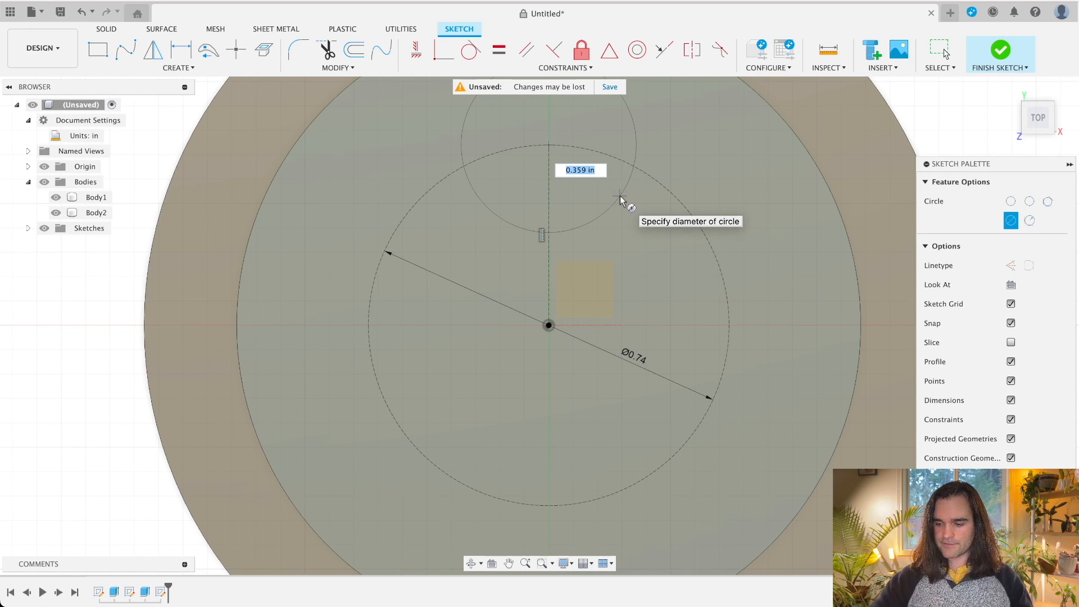
pyautogui.write('.07')
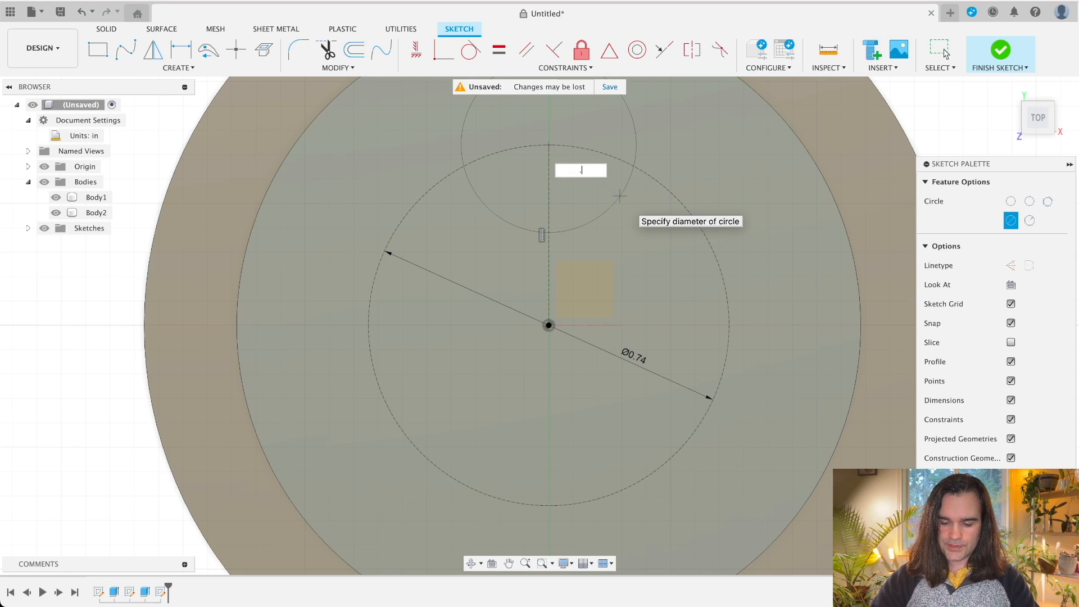
pyautogui.press('Return')
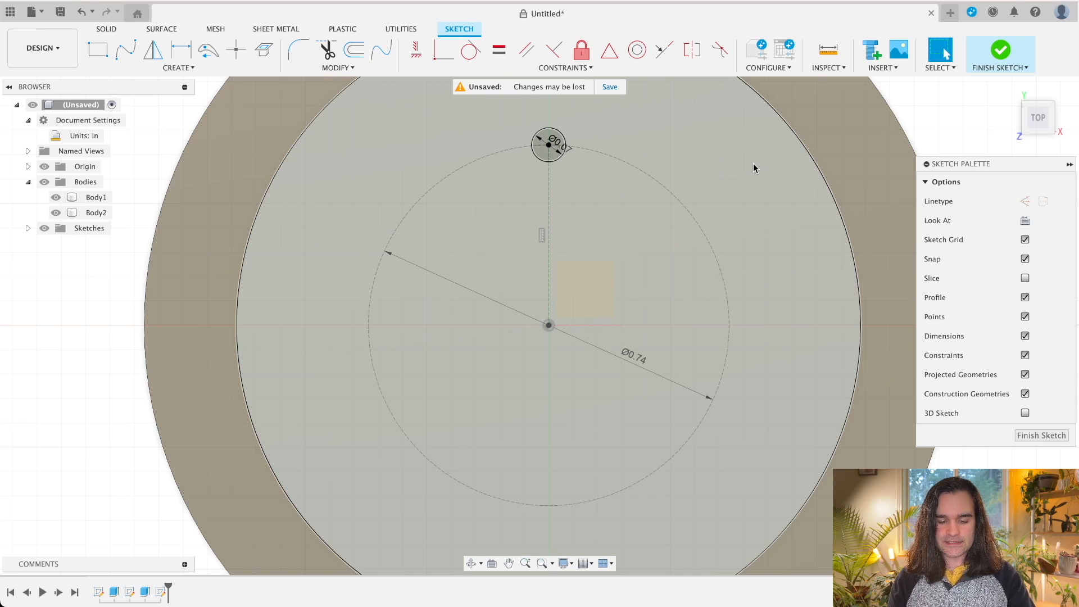
# Create a full circular sketch pattern of the 0.07 in circle around the origin with a quantity of 6
pyautogui.press('s')
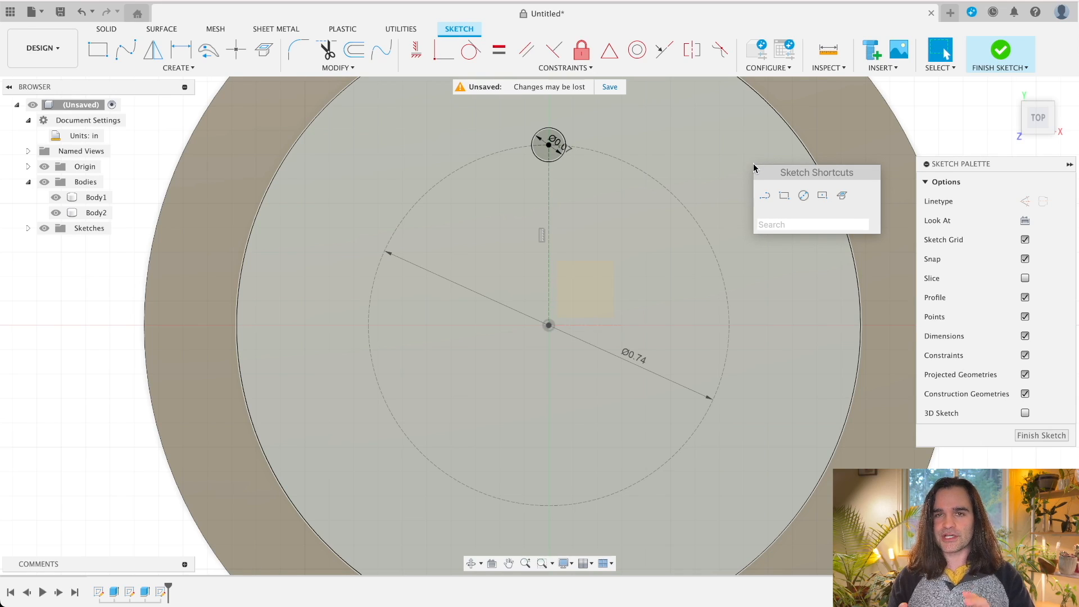
pyautogui.write('pattern')
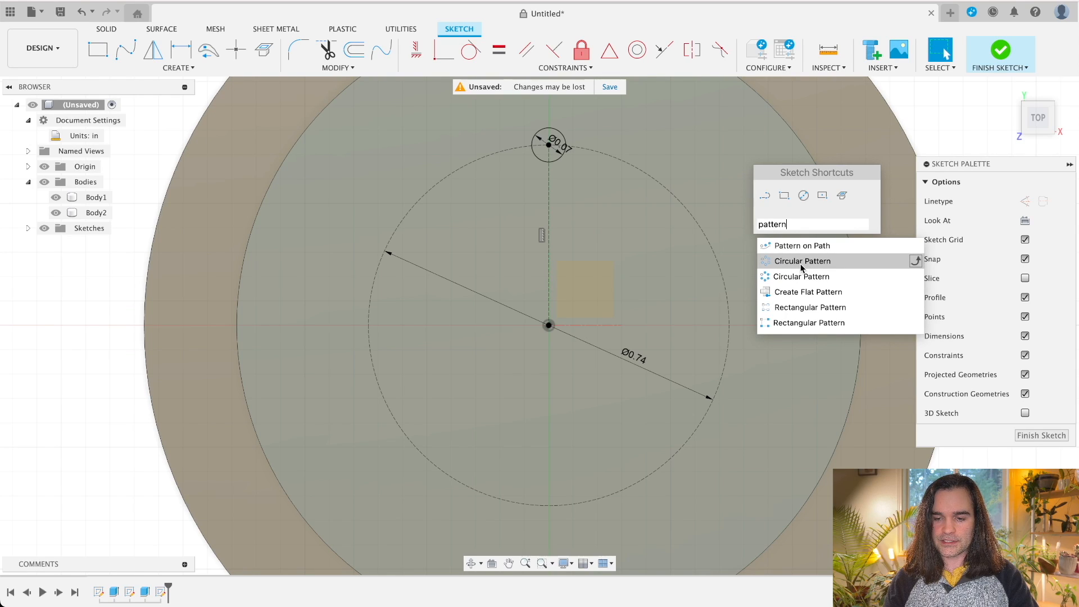
pyautogui.click(802, 264)
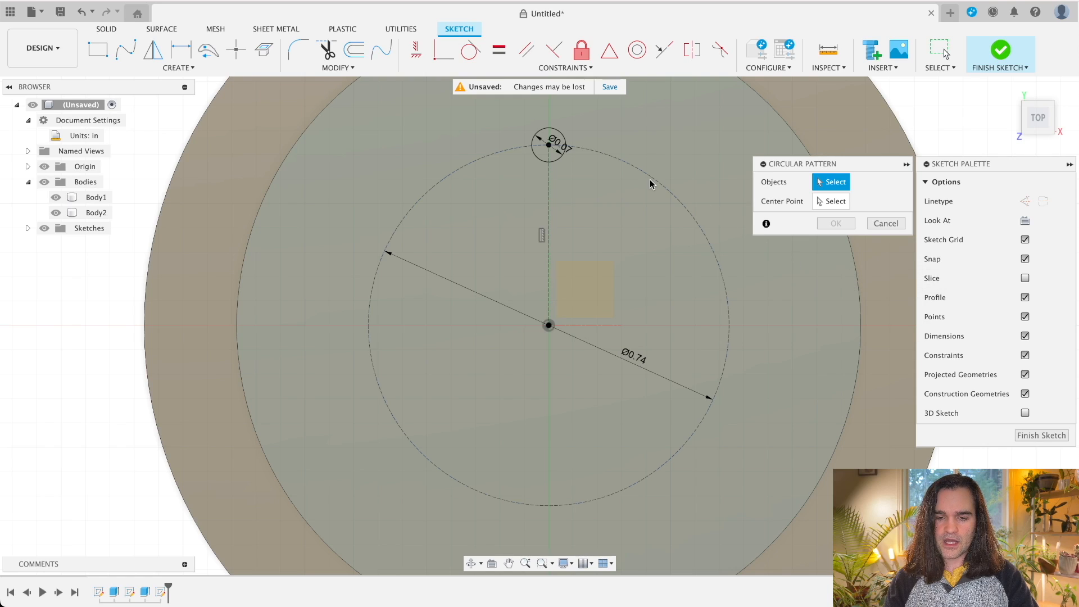
pyautogui.click(537, 160)
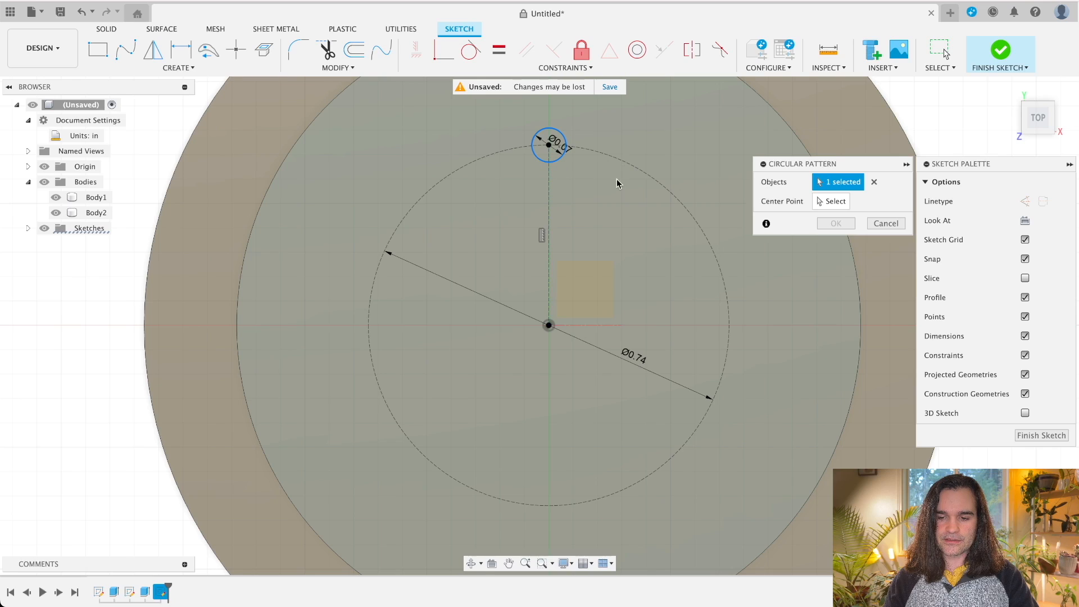
pyautogui.click(833, 204)
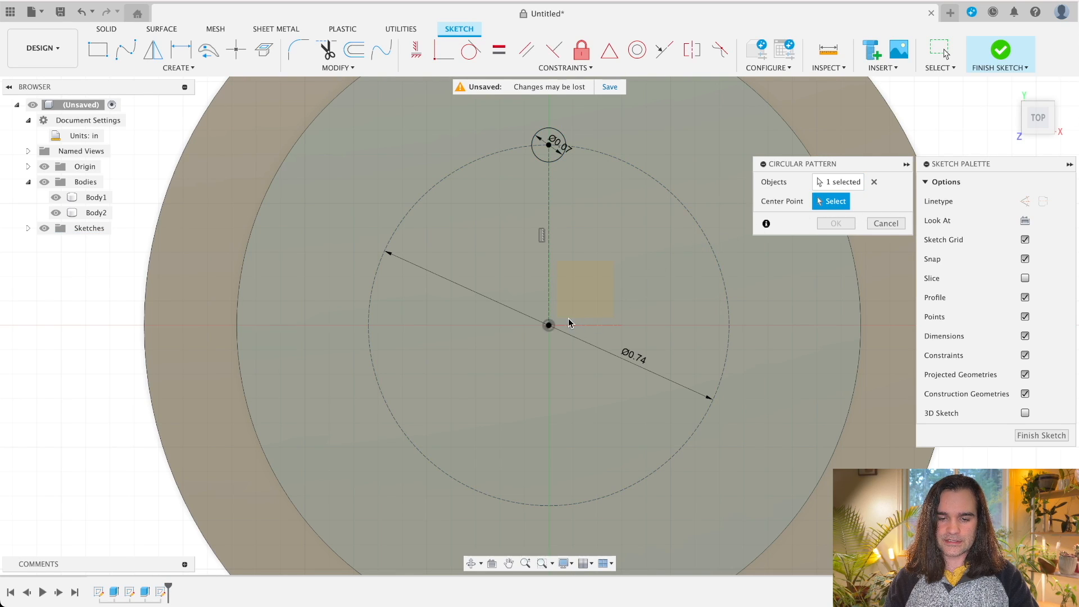
pyautogui.click(549, 326)
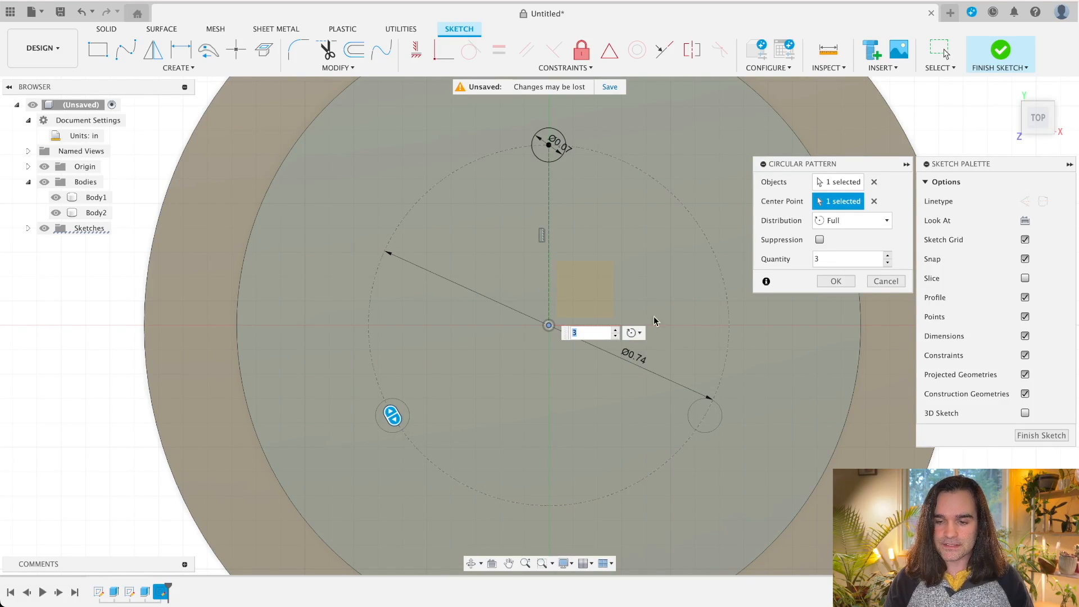
pyautogui.click(888, 256)
pyautogui.click(888, 256)
pyautogui.click(887, 256)
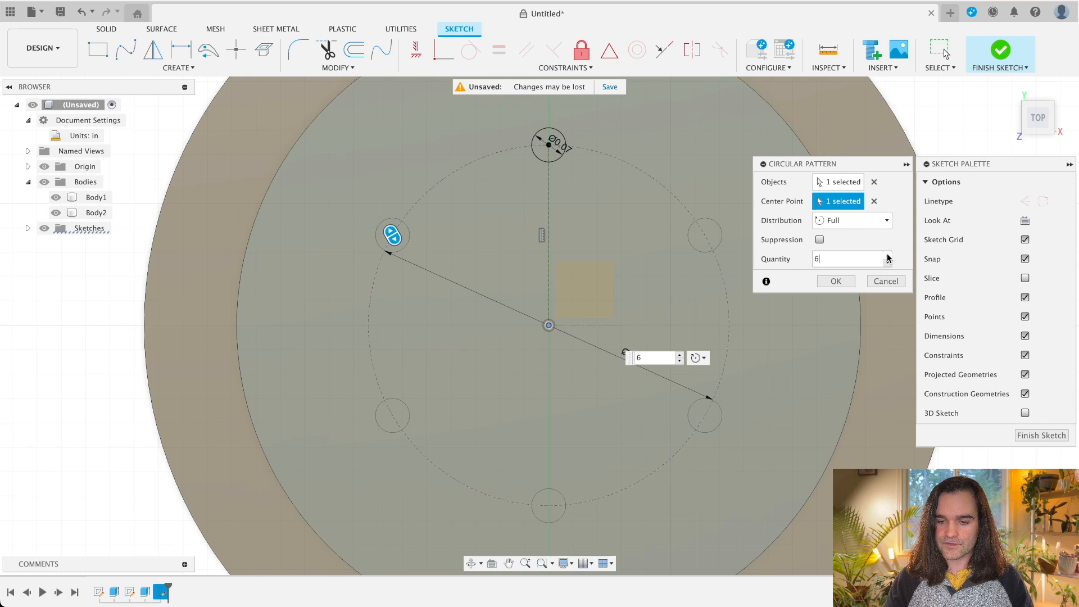
pyautogui.click(845, 284)
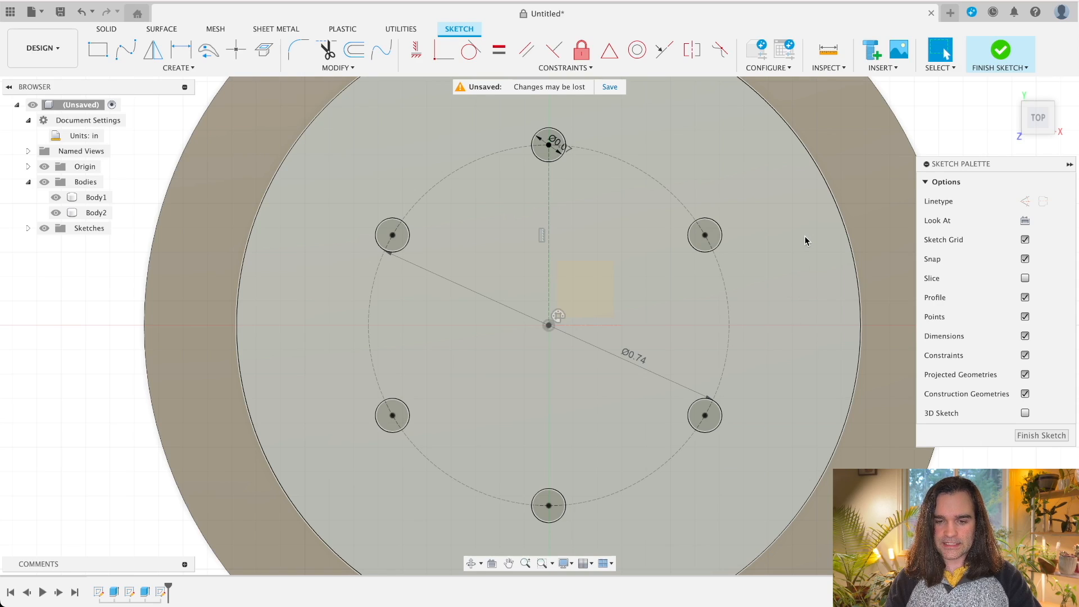
# Extrude the six small circle profiles -0.25 in as a cut into the top of the upper cylinder
pyautogui.press('e')
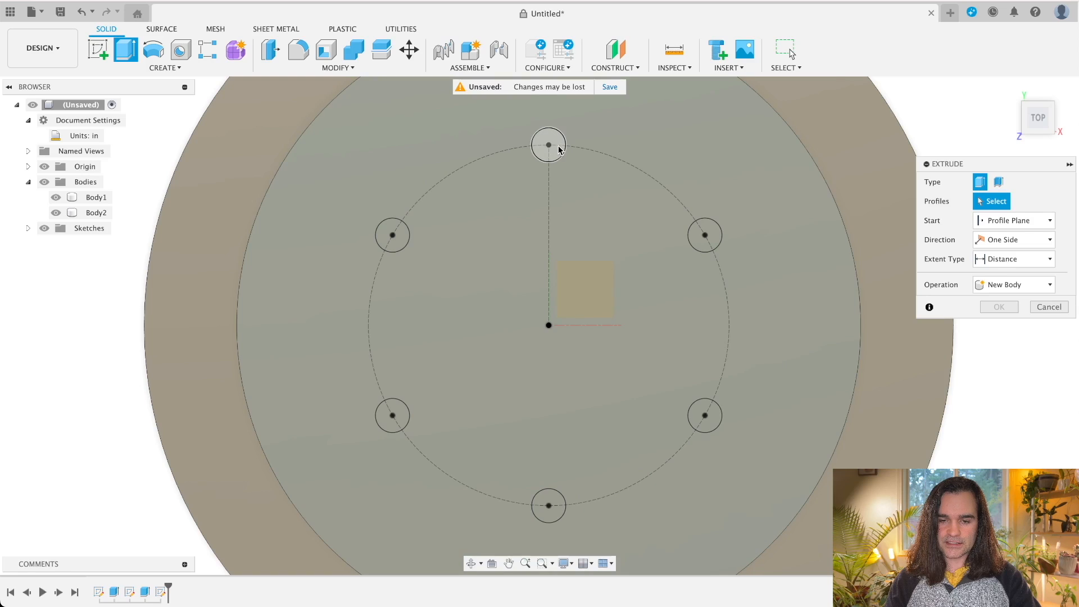
pyautogui.click(559, 148)
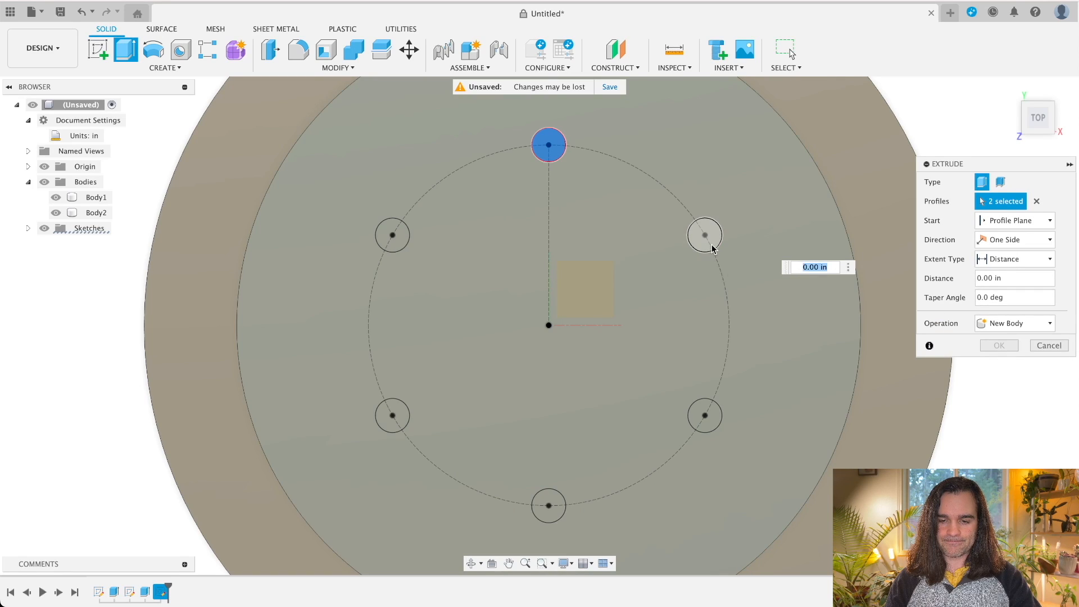
pyautogui.click(709, 243)
pyautogui.click(709, 415)
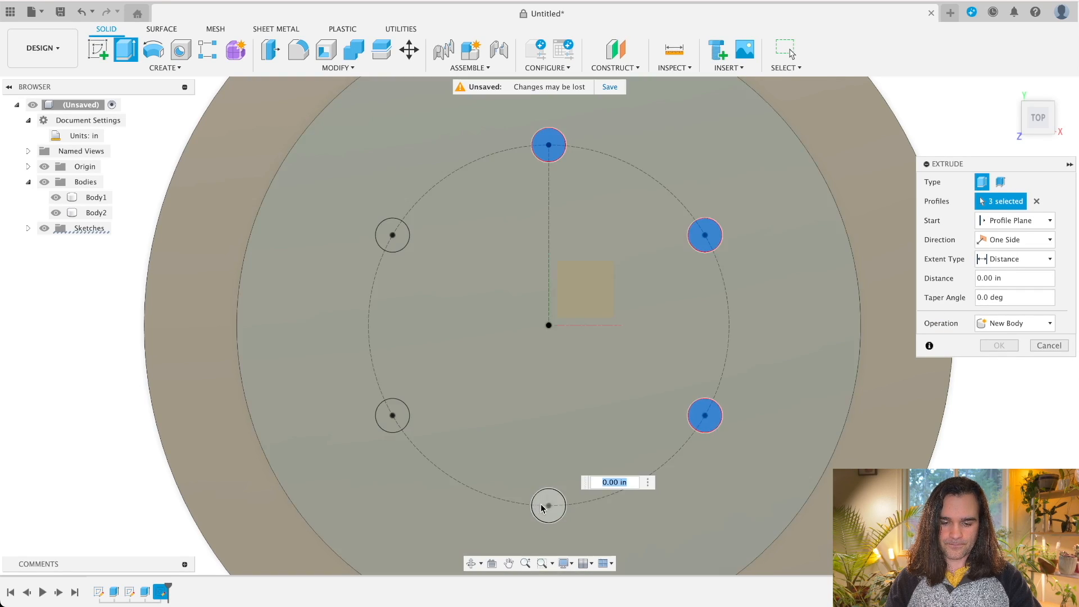
pyautogui.click(550, 508)
pyautogui.click(393, 416)
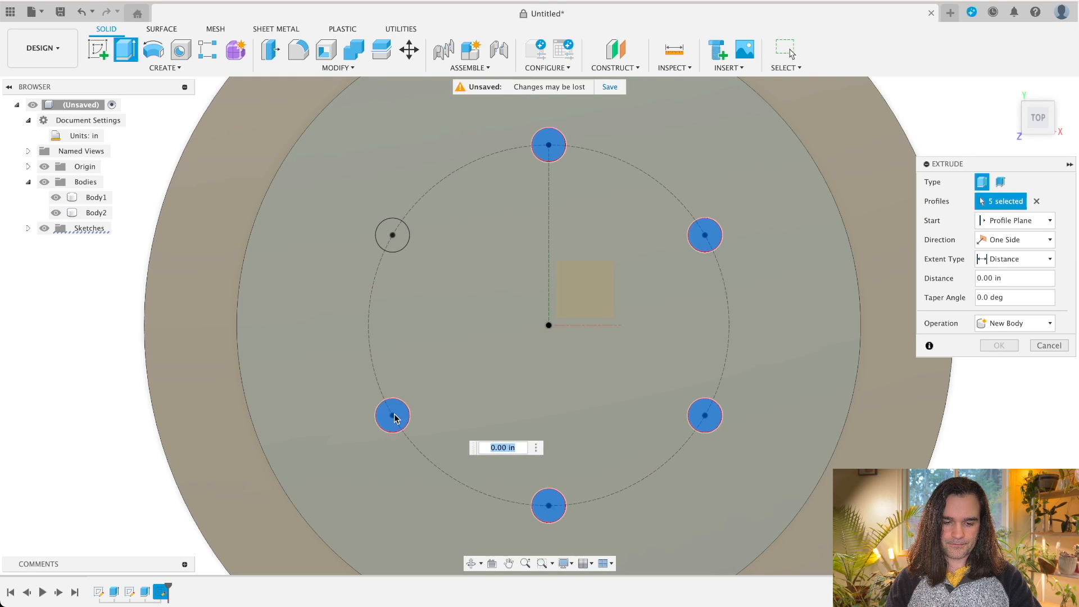
pyautogui.click(397, 240)
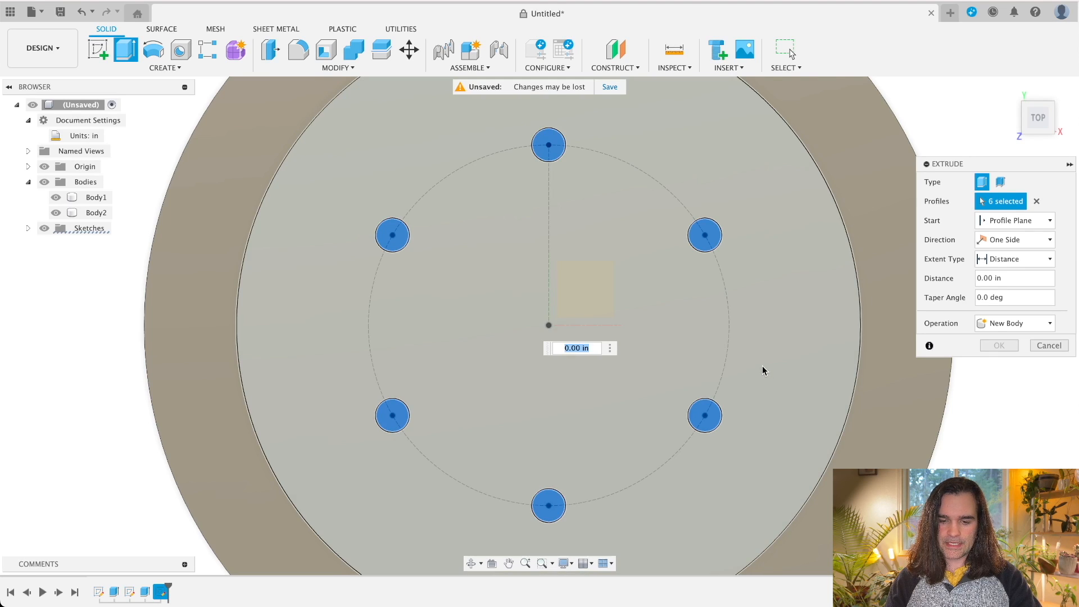
pyautogui.scroll(3, 762, 363)
pyautogui.scroll(-4, 761, 361)
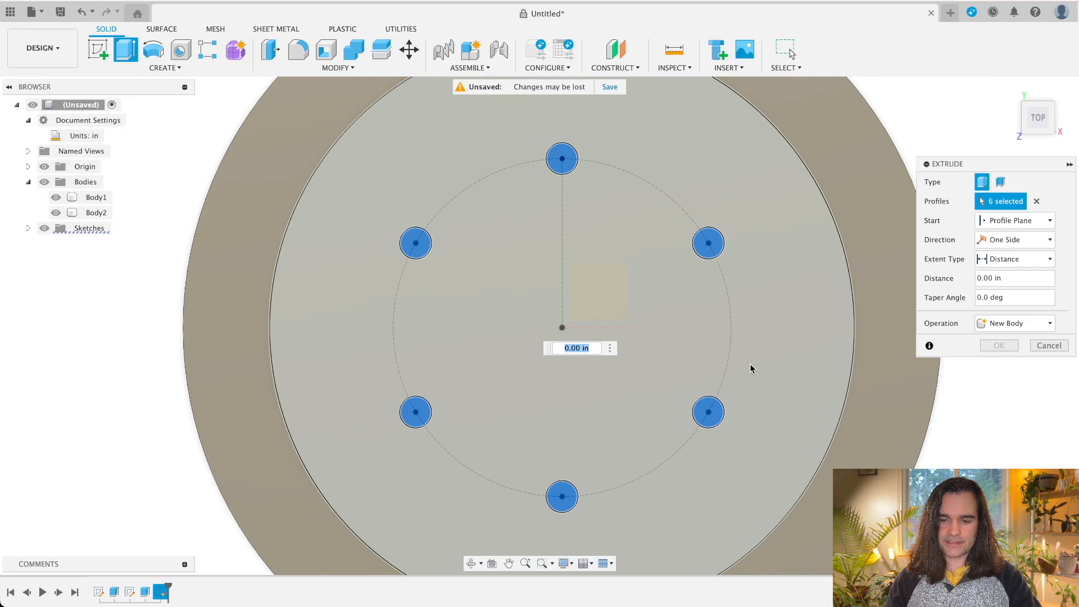
pyautogui.keyDown('shift'); pyautogui.moveTo(750, 359); pyautogui.dragTo(748, 296, button='middle'); pyautogui.keyUp('shift')
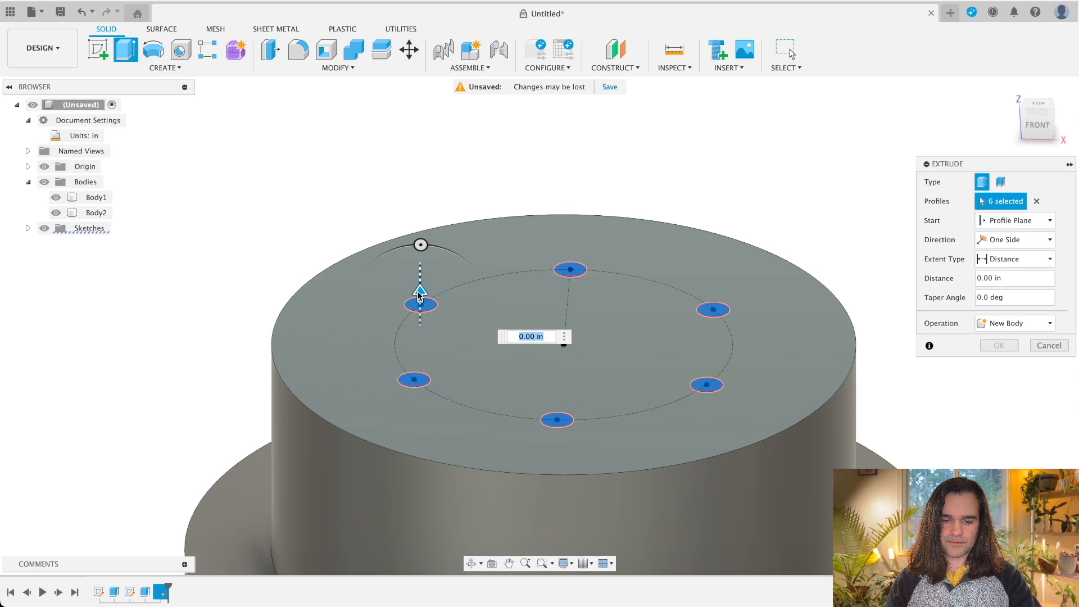
pyautogui.moveTo(419, 297); pyautogui.dragTo(416, 363)
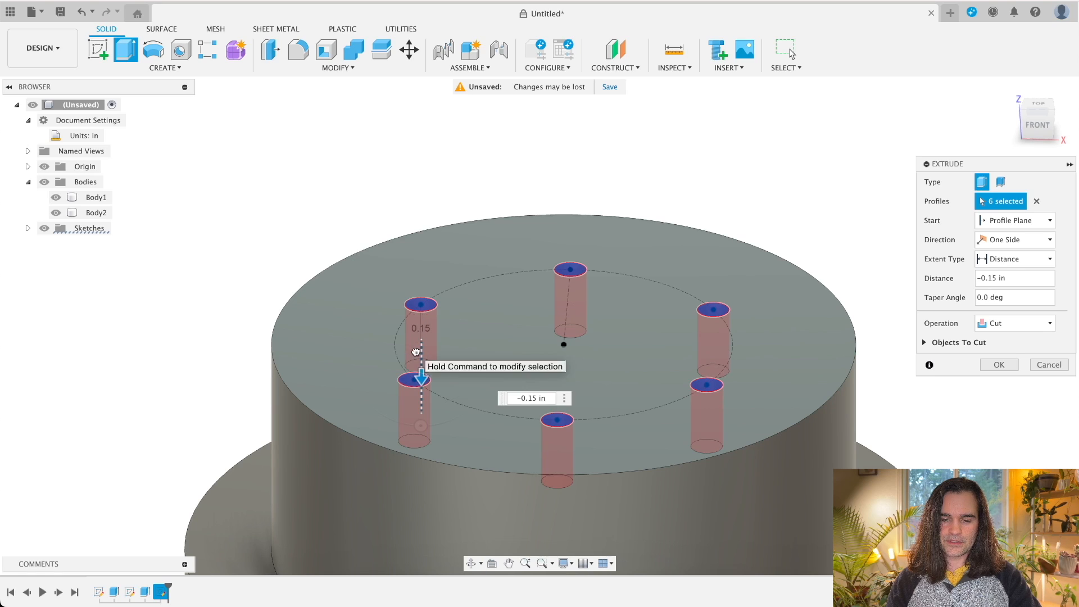
pyautogui.click(1051, 126)
pyautogui.moveTo(417, 438); pyautogui.dragTo(416, 482)
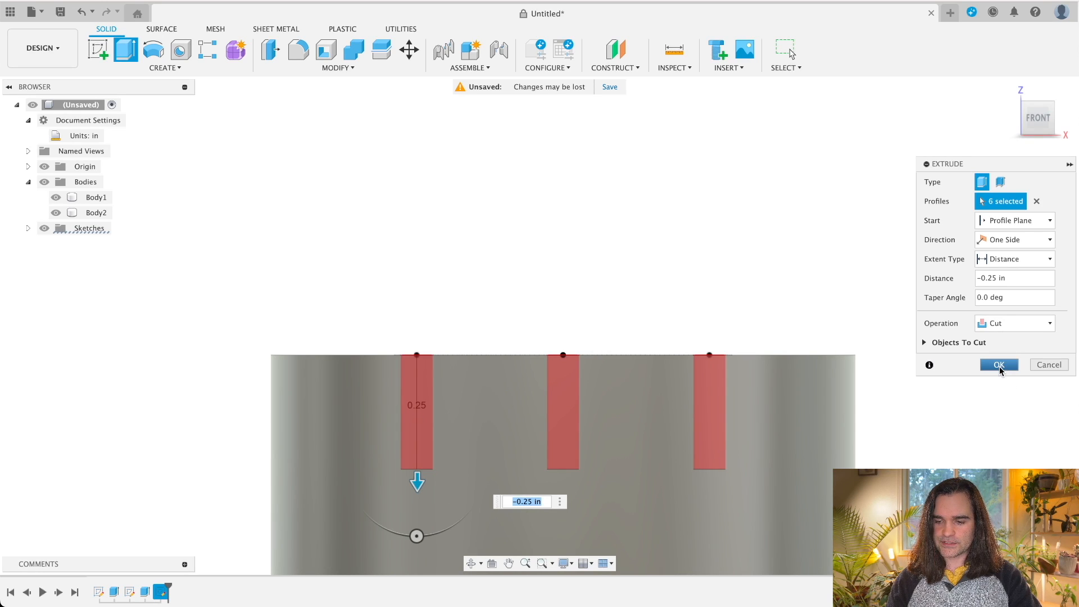
pyautogui.click(999, 365)
# Examine the six holes in the upper cylinder's top face and the overall stepped part from several angles
pyautogui.click(710, 373)
pyautogui.keyDown('shift'); pyautogui.moveTo(710, 374); pyautogui.dragTo(706, 410, button='middle'); pyautogui.keyUp('shift')
pyautogui.scroll(4, 714, 388)
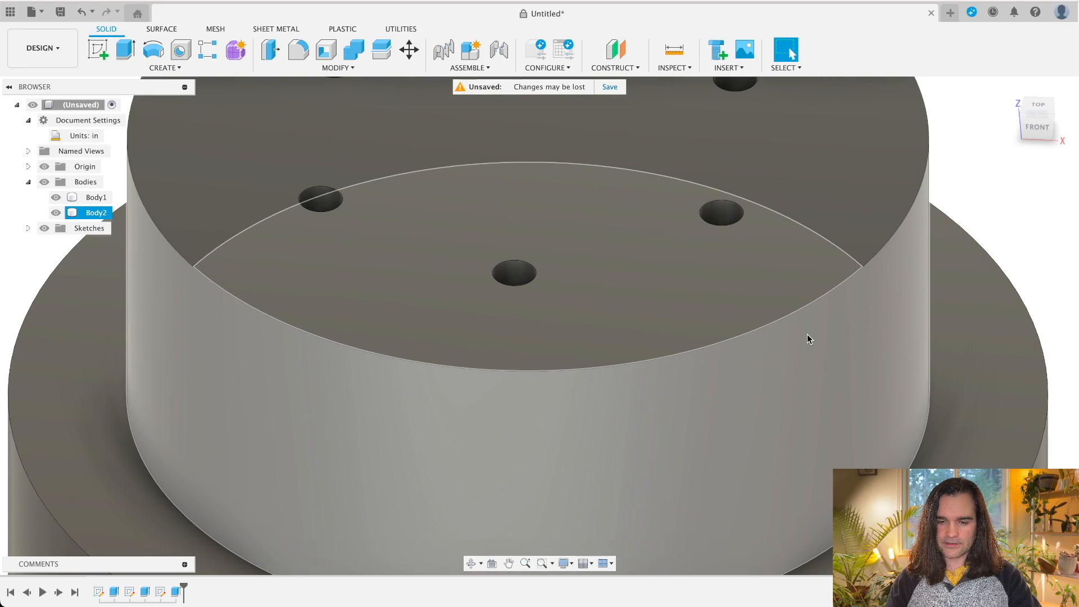
pyautogui.scroll(-5, 811, 338)
pyautogui.moveTo(831, 327)
pyautogui.keyDown('shift'); pyautogui.mouseDown(button='middle')
pyautogui.moveTo(791, 320)
pyautogui.moveTo(800, 308)
pyautogui.moveTo(813, 319)
pyautogui.moveTo(834, 311)
pyautogui.mouseUp(button='middle'); pyautogui.keyUp('shift')
pyautogui.click(1043, 359)
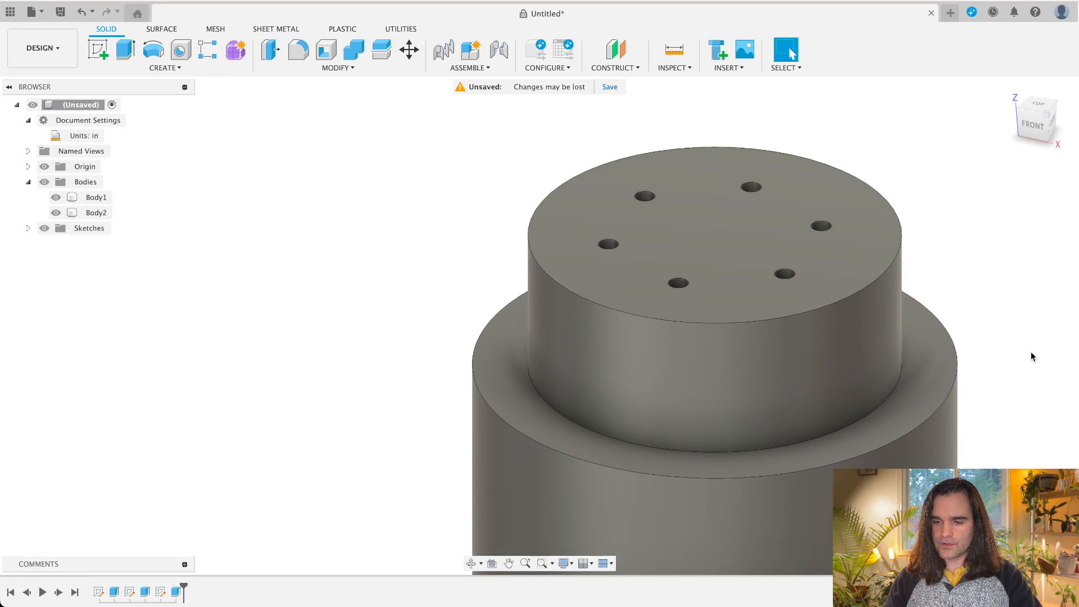
pyautogui.scroll(8, 869, 265)
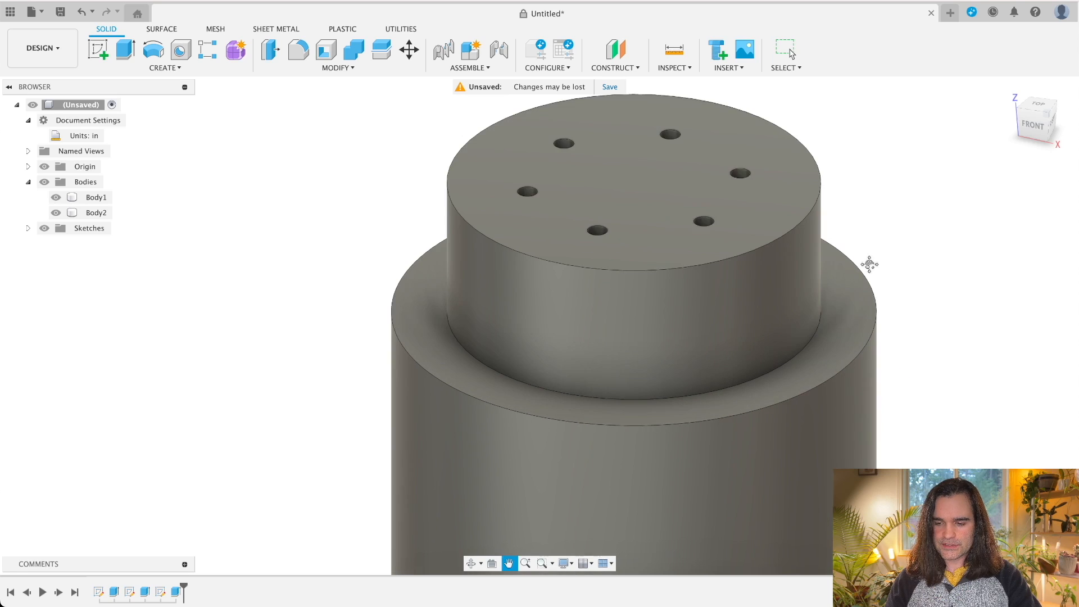
pyautogui.scroll(-10, 870, 266)
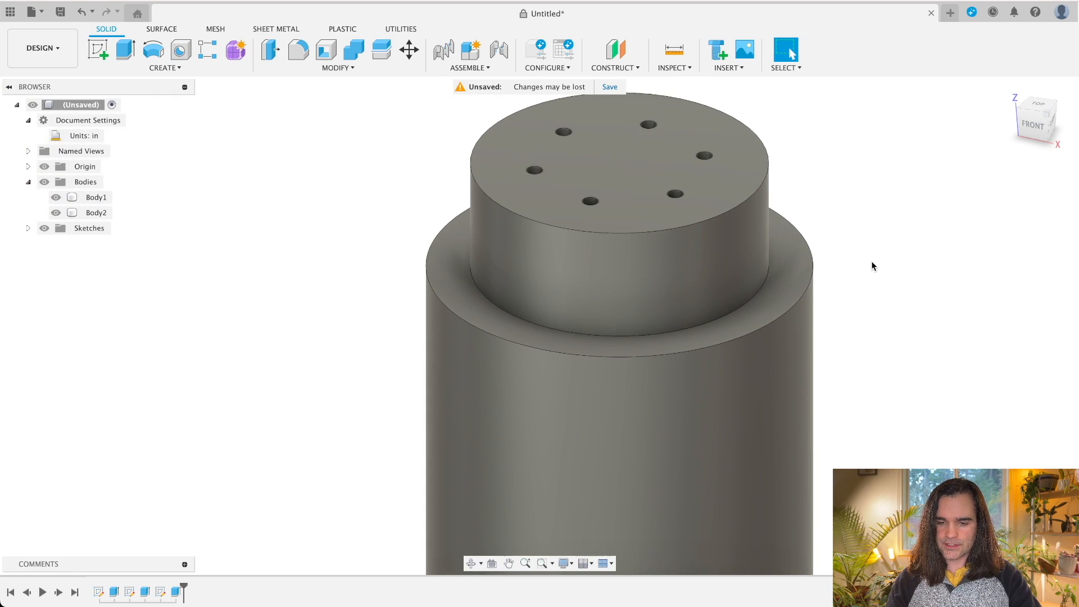
pyautogui.keyDown('shift'); pyautogui.moveTo(922, 309); pyautogui.dragTo(838, 242, button='middle'); pyautogui.keyUp('shift')
pyautogui.scroll(5, 827, 239)
pyautogui.scroll(-6, 828, 239)
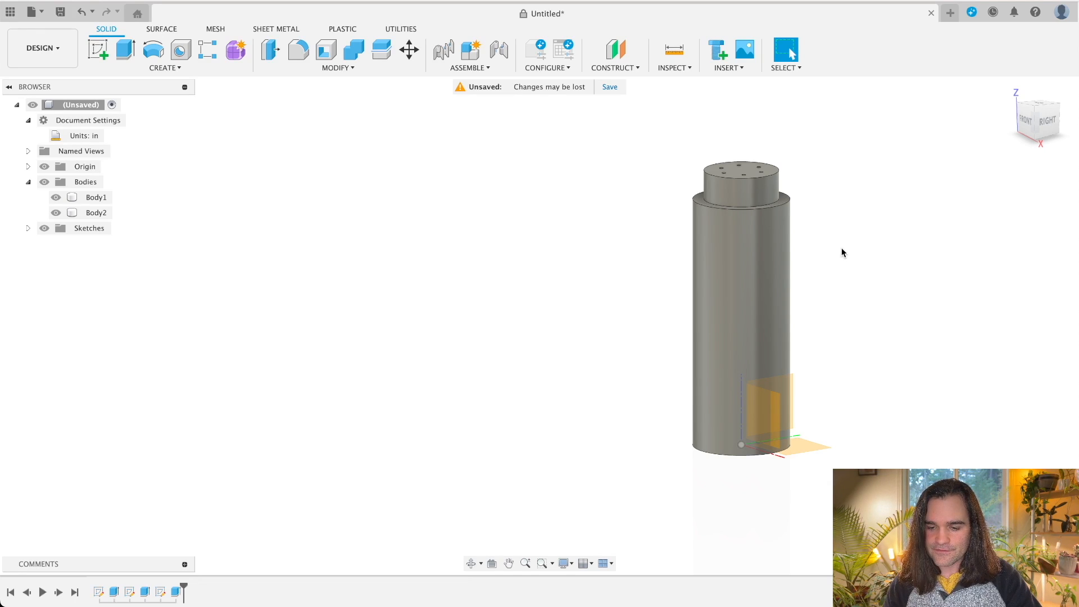
# Fillet the top and bottom outer edges of the lower cylinder with a 0.1 in radius
pyautogui.press('f')
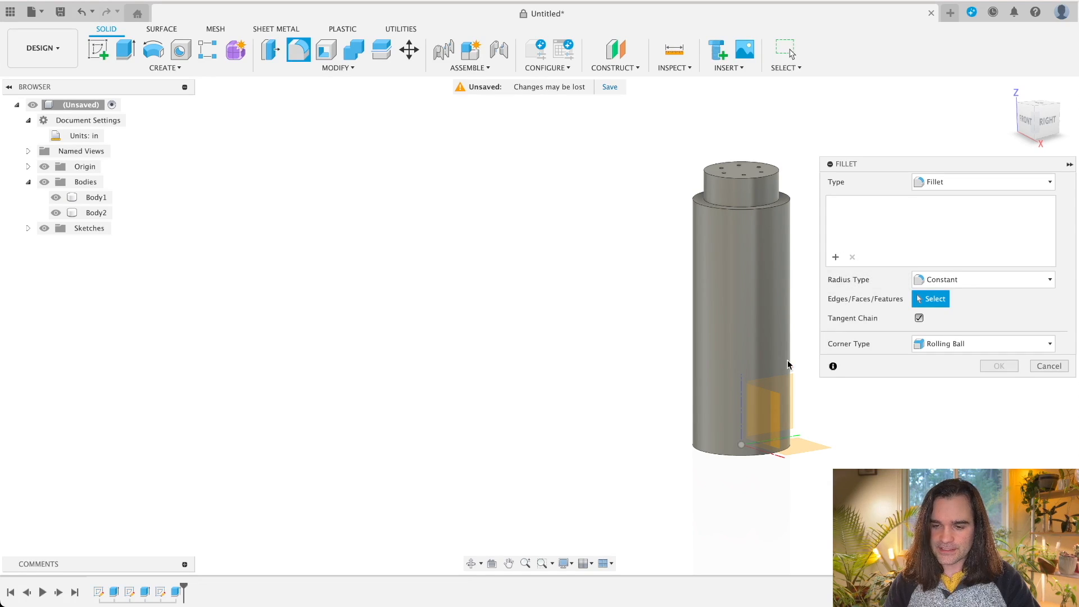
pyautogui.click(720, 454)
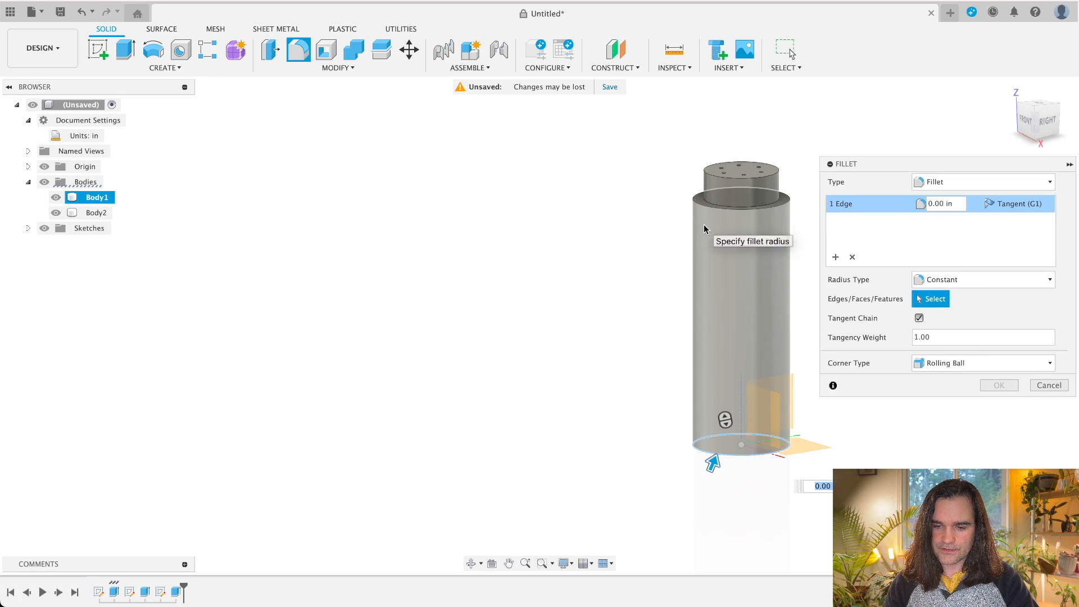
pyautogui.click(718, 212)
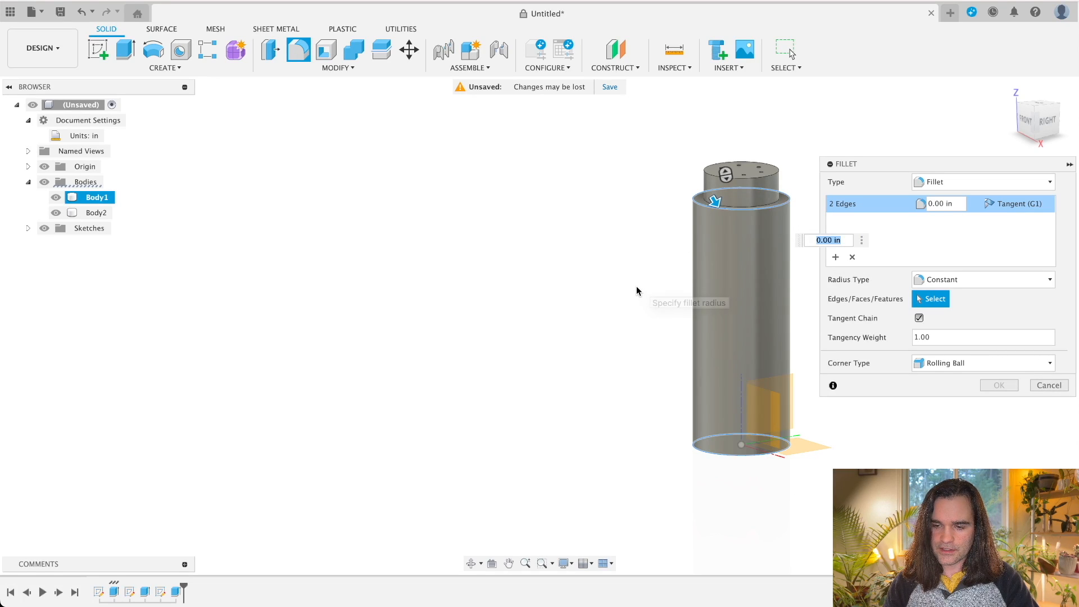
pyautogui.write('.25')
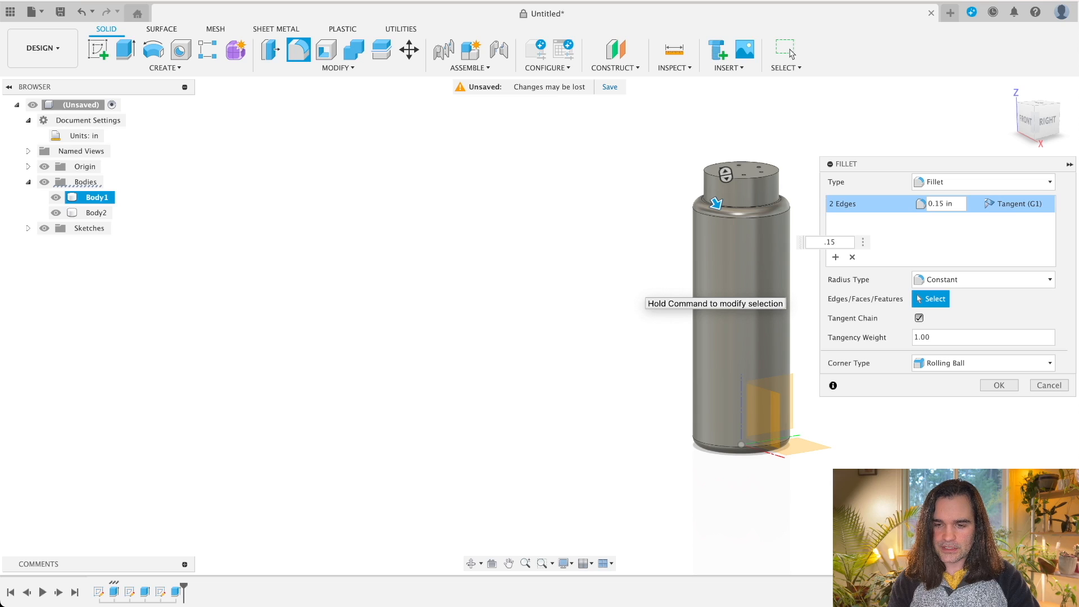
pyautogui.press('BackSpace')
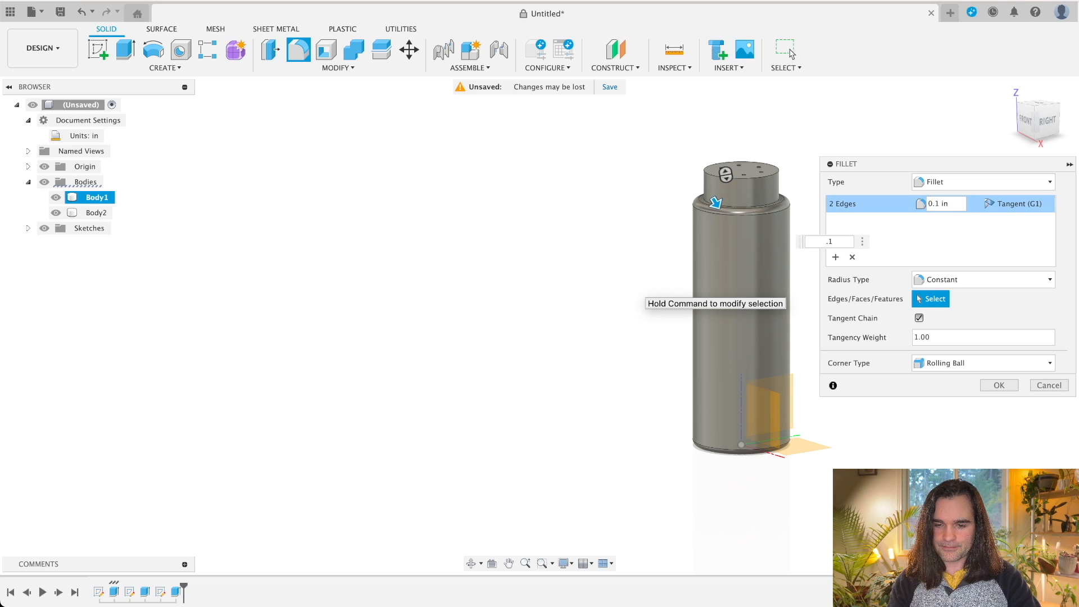
pyautogui.press('Return')
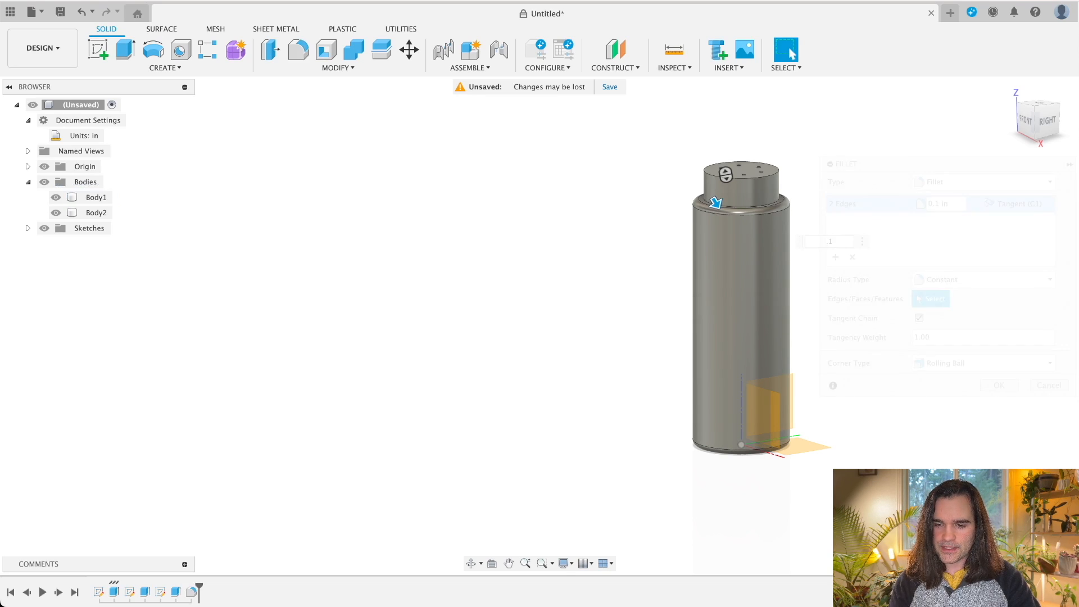
# Fillet the top outer edge of the upper cylinder with a 0.05 in radius
pyautogui.scroll(3, 910, 180)
pyautogui.scroll(2, 910, 180)
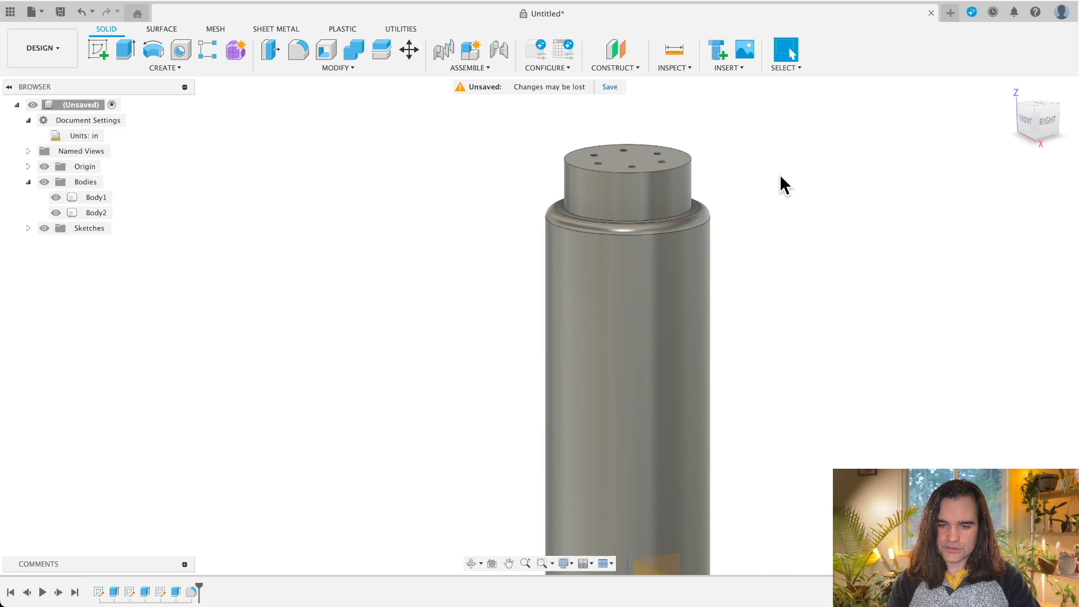
pyautogui.press('f')
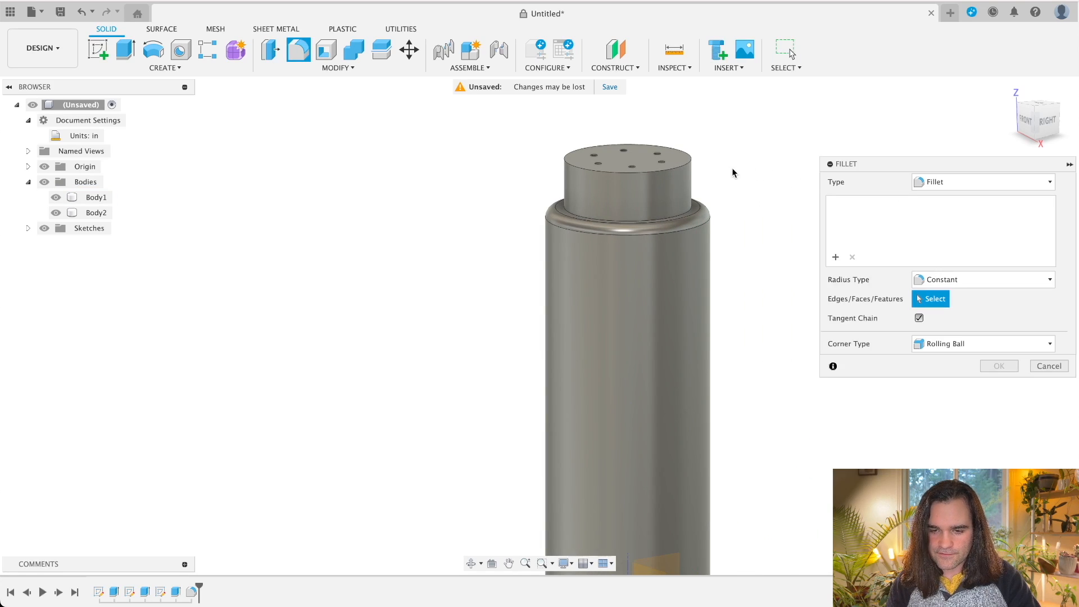
pyautogui.click(693, 164)
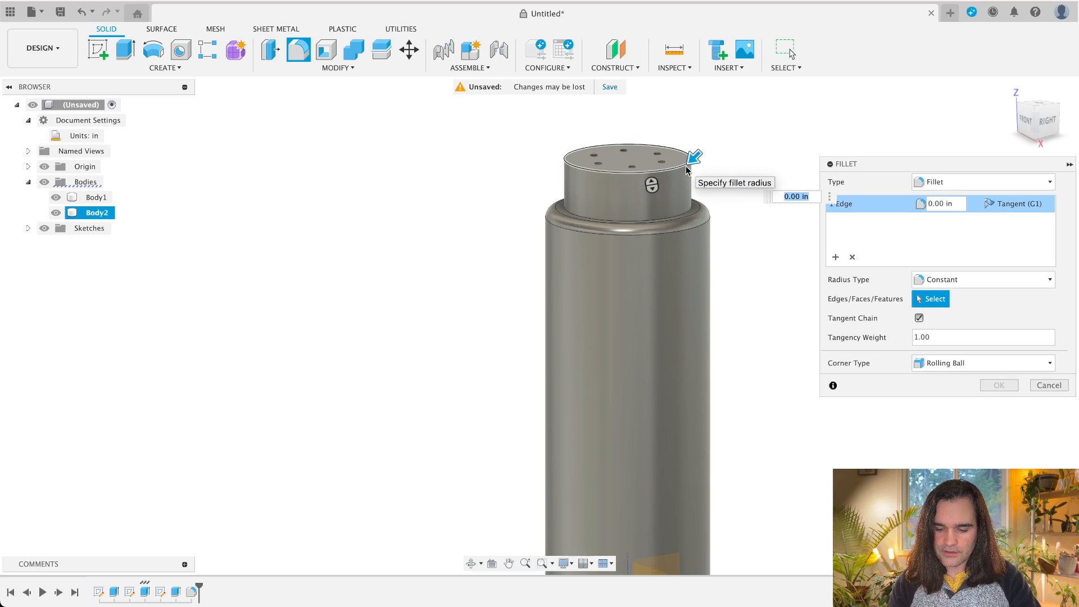
pyautogui.write('.05')
pyautogui.press('Return')
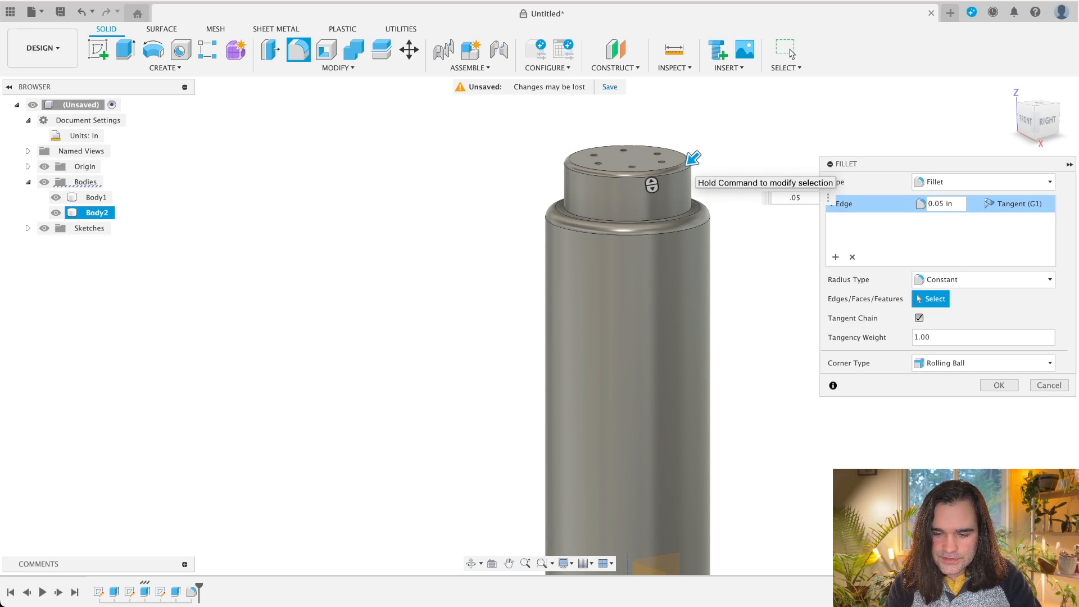
pyautogui.press('Return')
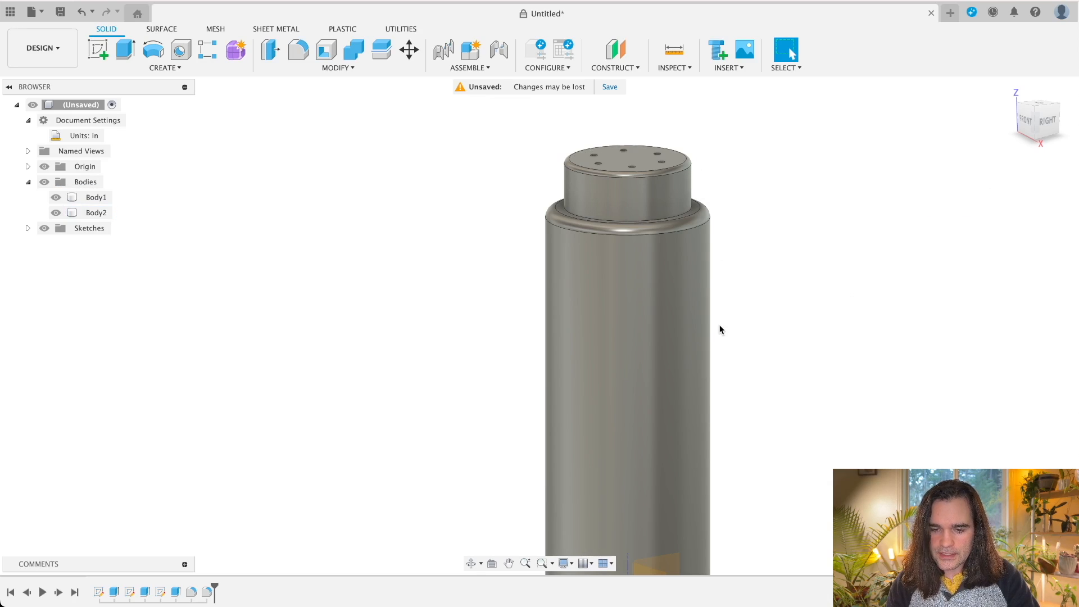
# Examine the filleted part, temporarily hiding Body2 to inspect the lower cylinder's top face from above
pyautogui.scroll(3, 768, 328)
pyautogui.scroll(-5, 768, 327)
pyautogui.moveTo(793, 333)
pyautogui.keyDown('shift'); pyautogui.mouseDown(button='middle')
pyautogui.moveTo(733, 286)
pyautogui.moveTo(730, 350)
pyautogui.moveTo(761, 360)
pyautogui.moveTo(706, 294)
pyautogui.moveTo(742, 344)
pyautogui.mouseUp(button='middle'); pyautogui.keyUp('shift')
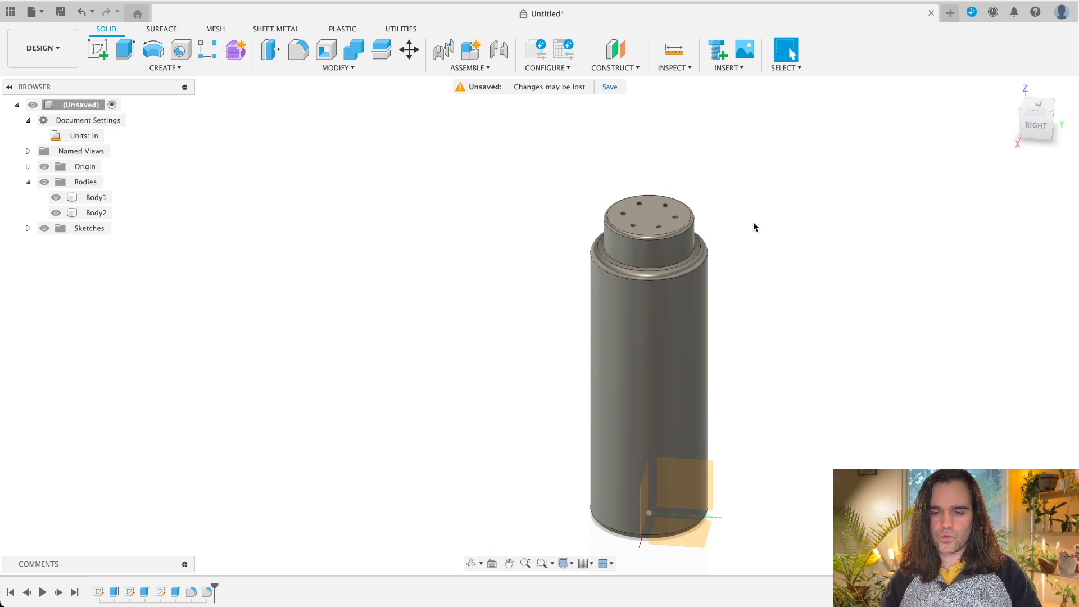
pyautogui.click(89, 212)
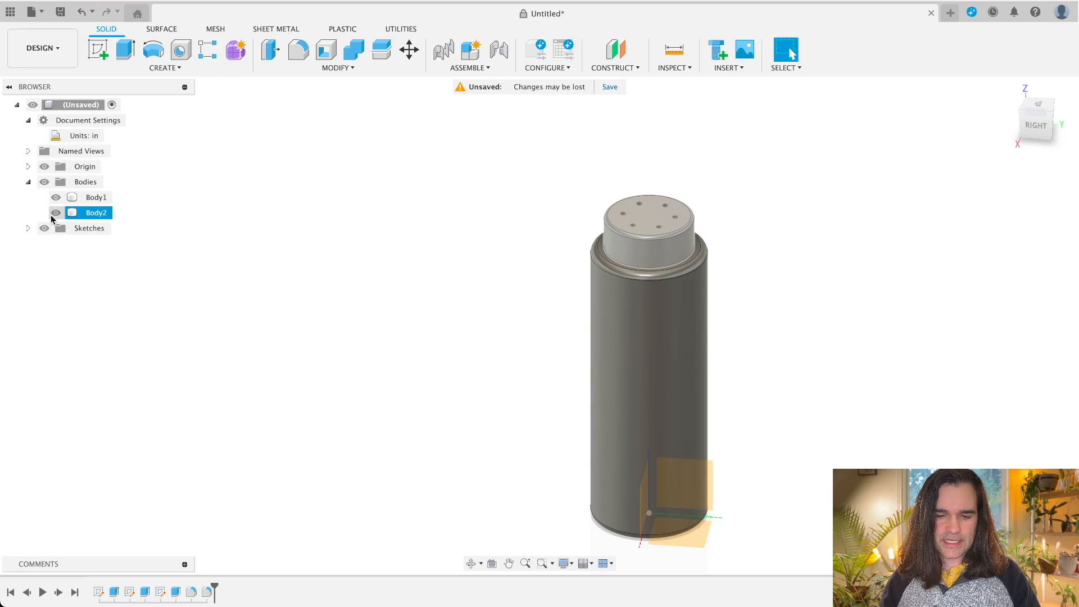
pyautogui.click(55, 213)
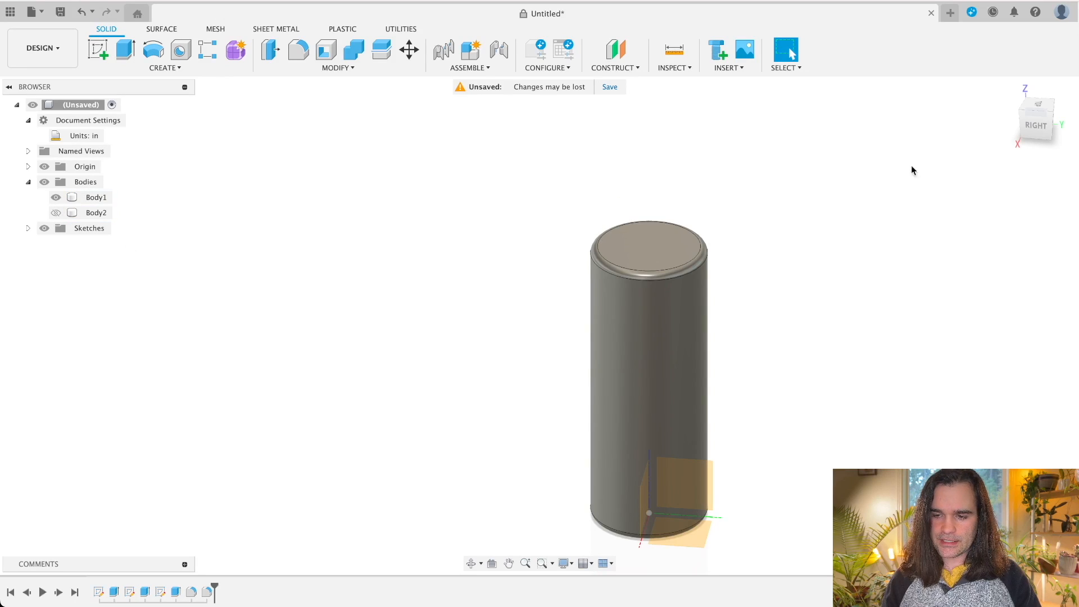
pyautogui.moveTo(846, 202)
pyautogui.keyDown('shift'); pyautogui.mouseDown(button='middle')
pyautogui.moveTo(835, 240)
pyautogui.moveTo(845, 219)
pyautogui.mouseUp(button='middle'); pyautogui.keyUp('shift')
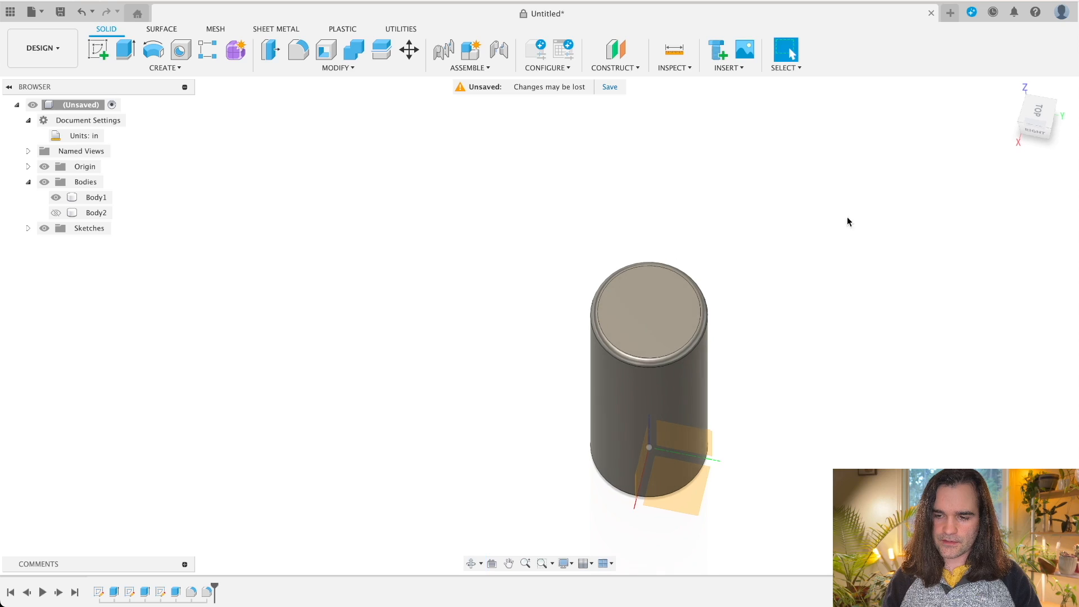
pyautogui.click(1032, 117)
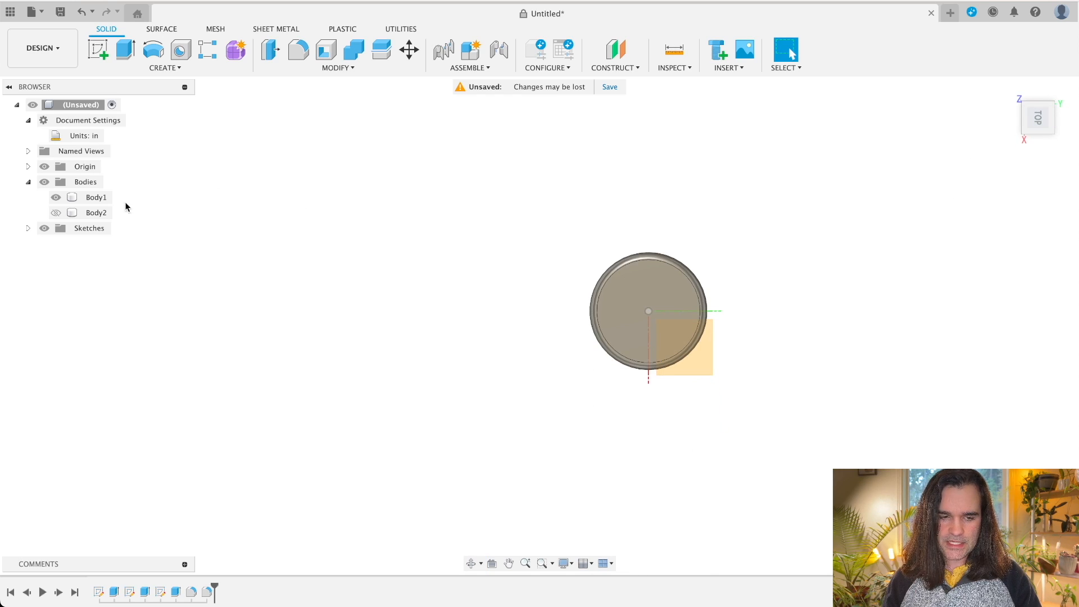
pyautogui.click(56, 212)
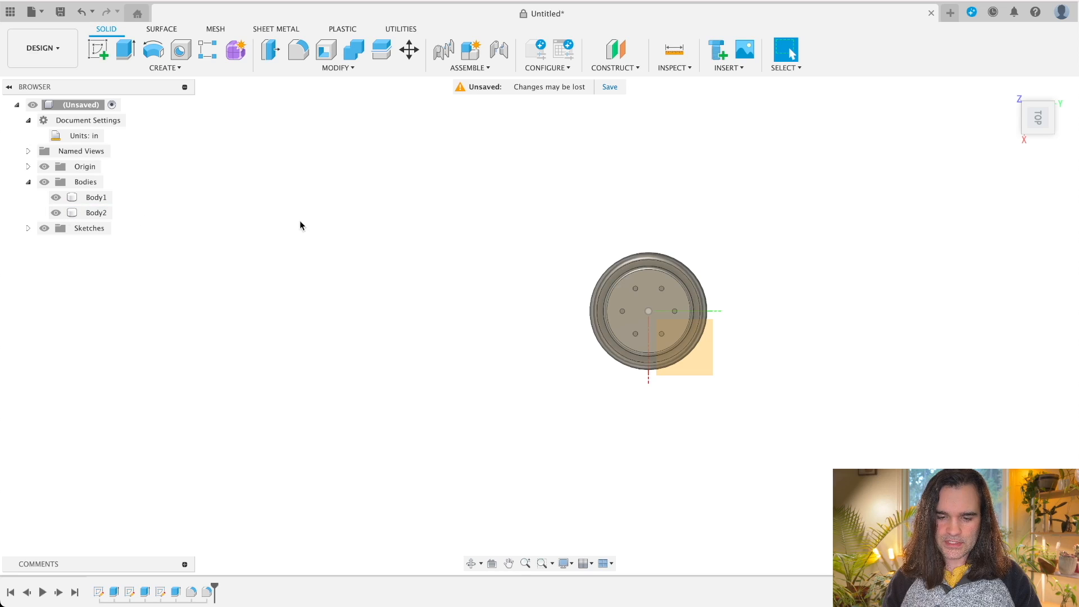
pyautogui.scroll(2, 730, 323)
pyautogui.scroll(2, 747, 328)
pyautogui.press('h')
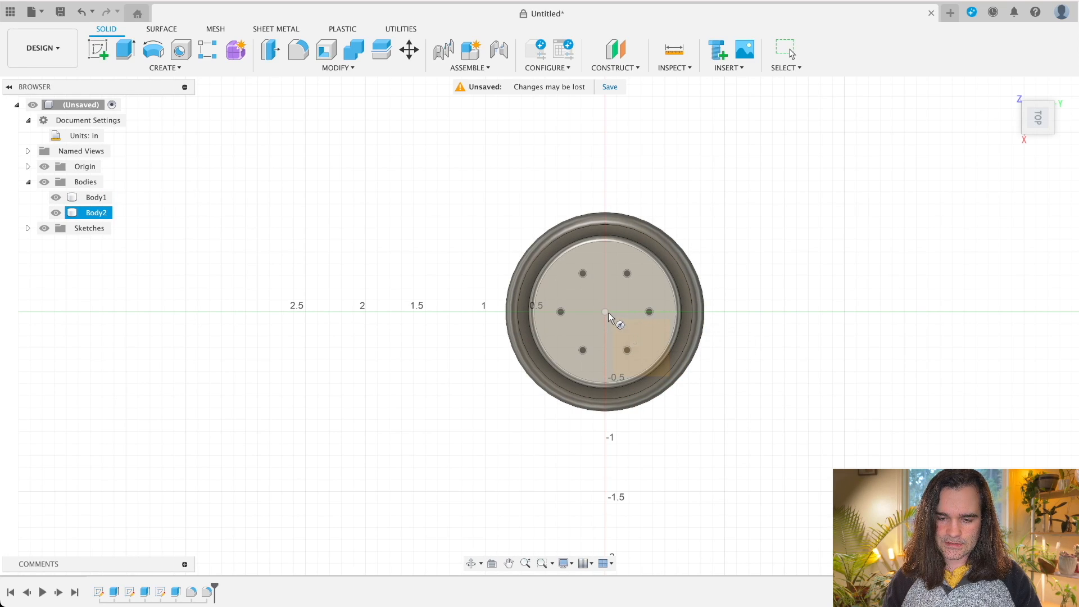
pyautogui.press('Escape')
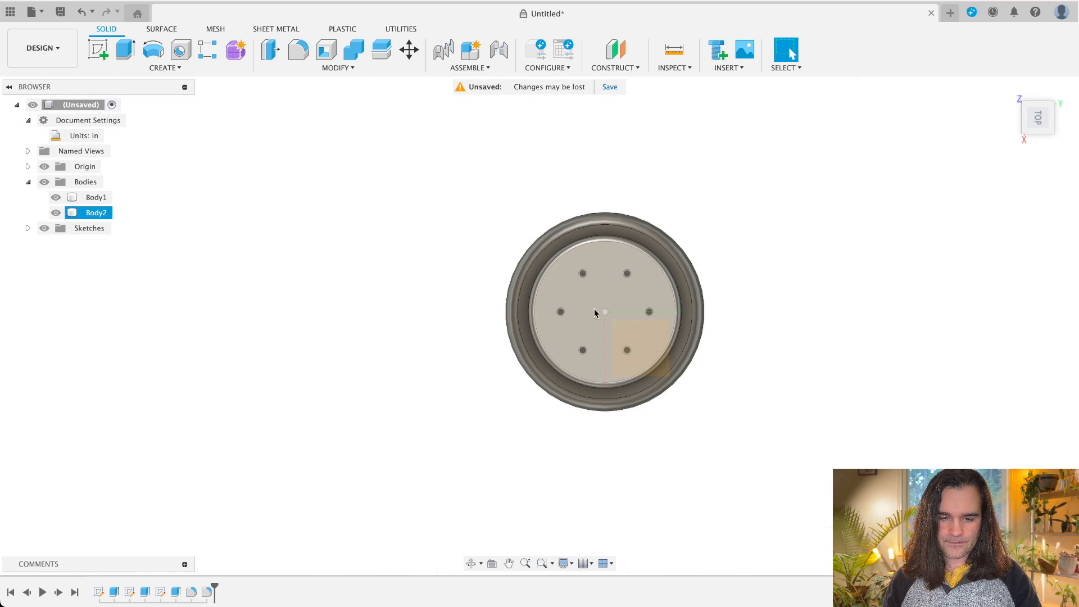
# Hide Body2 and sketch a 0.8 in diameter circle centered on the origin on the lower cylinder's top face
pyautogui.click(55, 214)
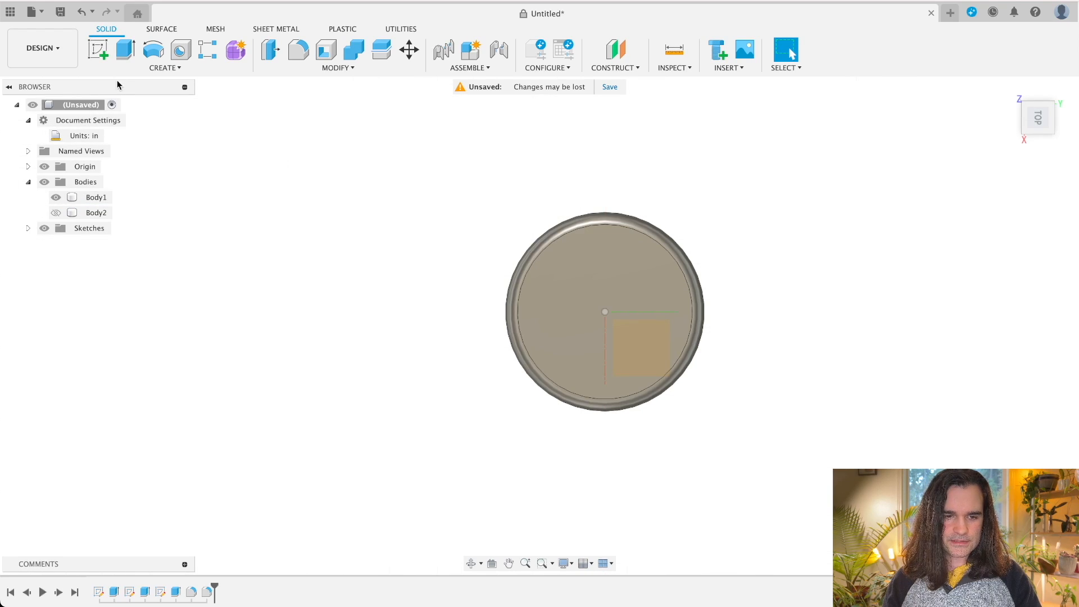
pyautogui.click(99, 51)
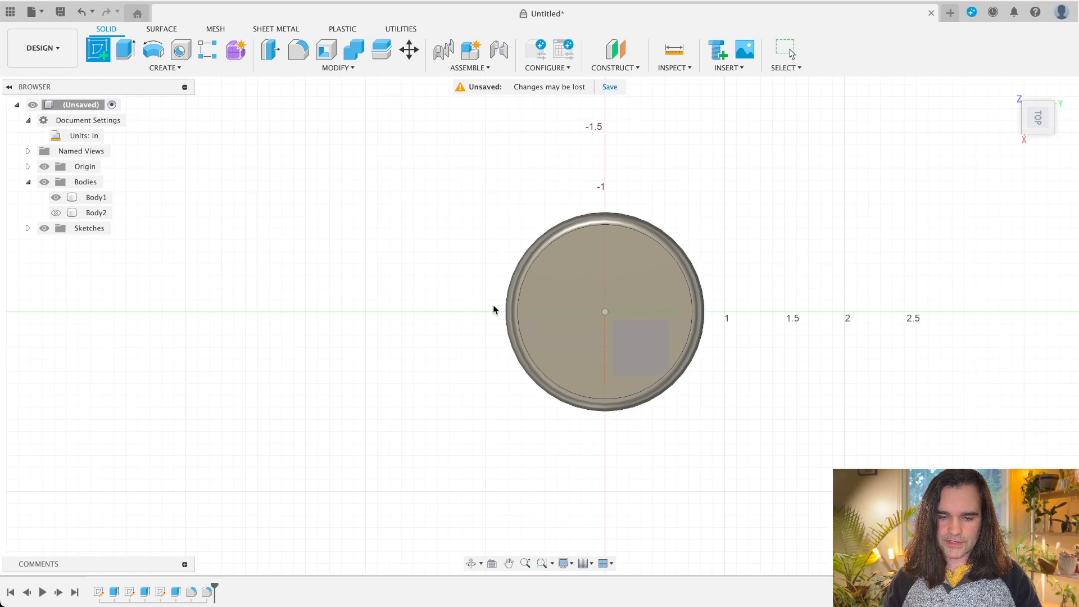
pyautogui.click(542, 309)
pyautogui.press('c')
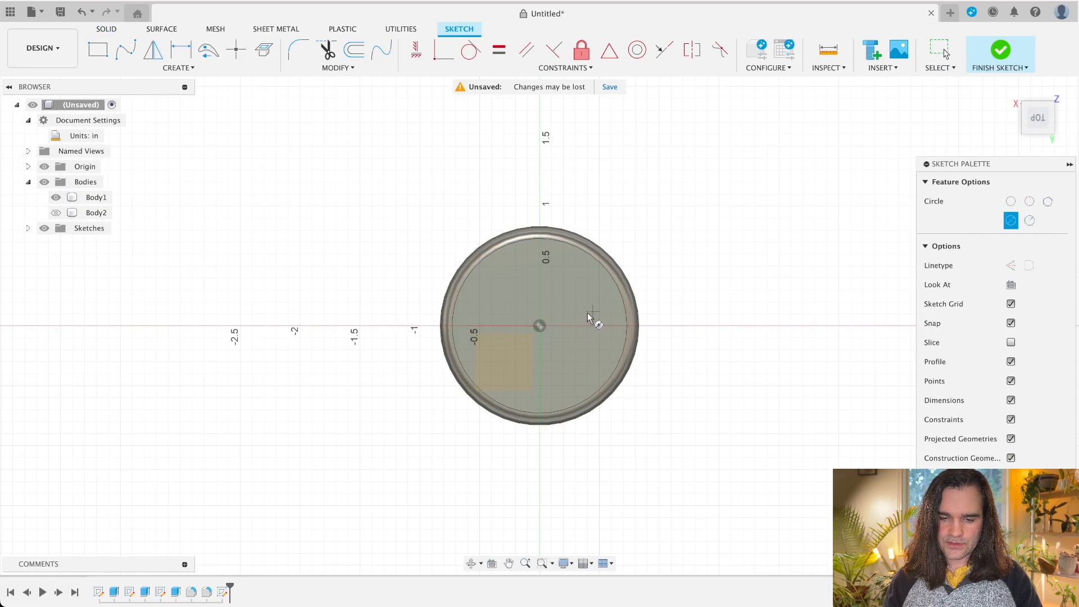
pyautogui.click(540, 327)
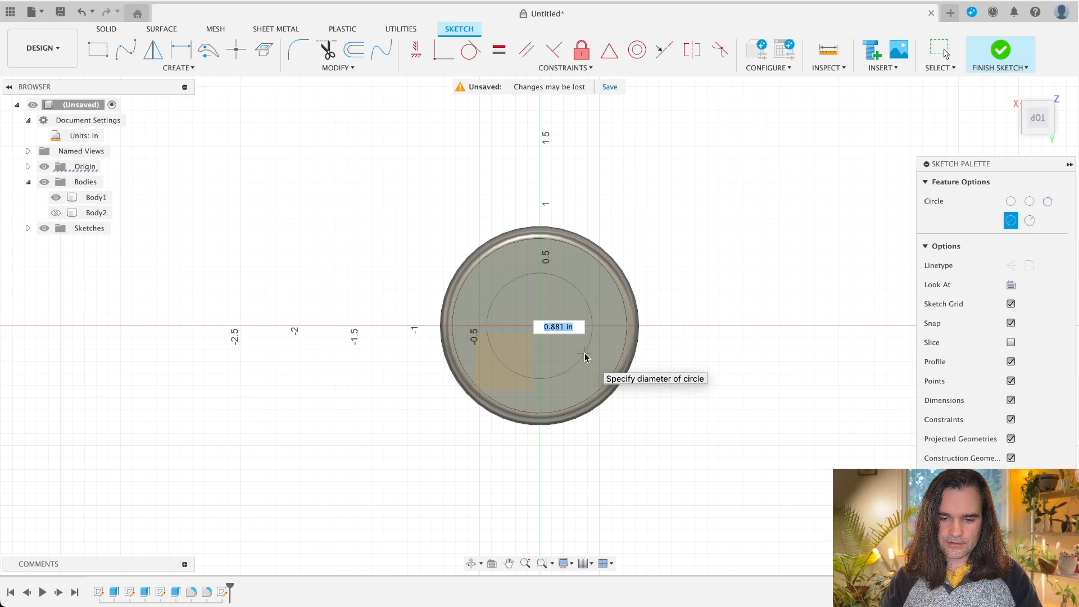
pyautogui.write('.8')
pyautogui.press('Return')
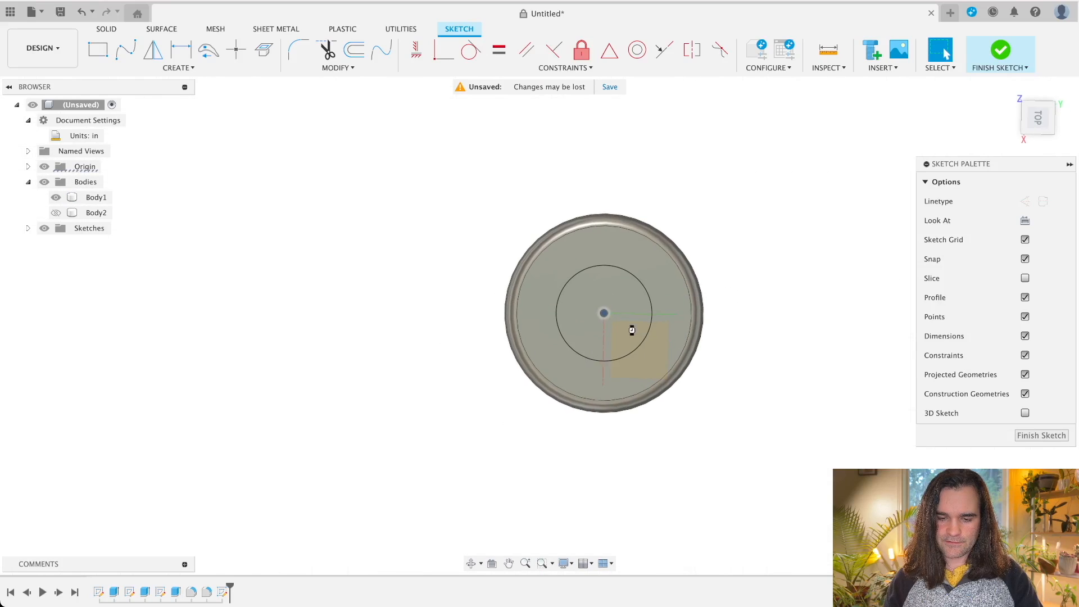
# Extrude the 0.8 in circle profile upward 0.10 in, joined to the lower cylinder
pyautogui.press('e')
pyautogui.click(618, 293)
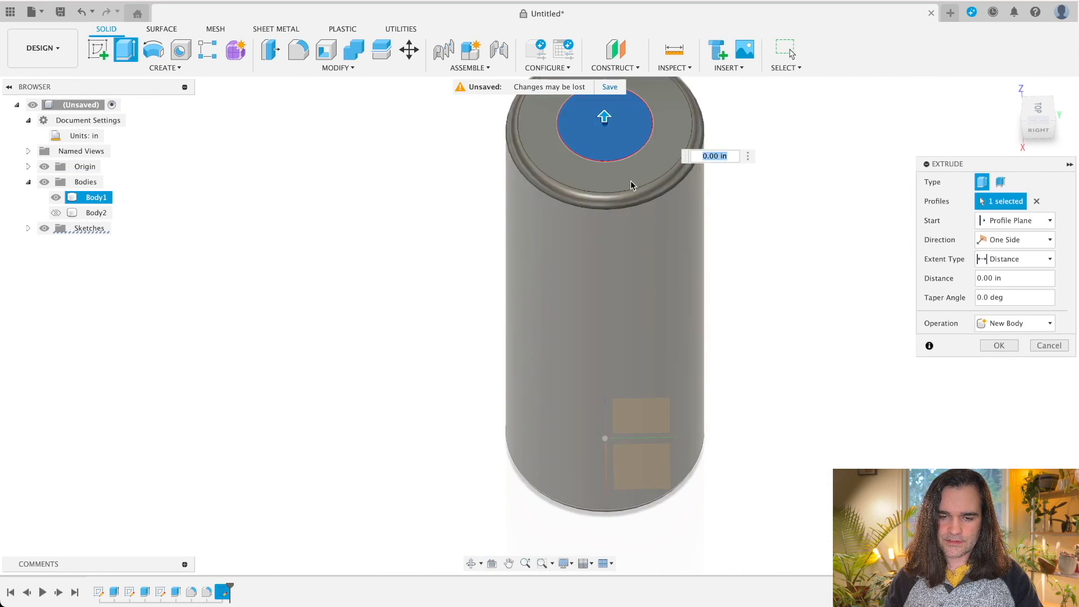
pyautogui.moveTo(684, 223); pyautogui.dragTo(664, 330, button='middle')
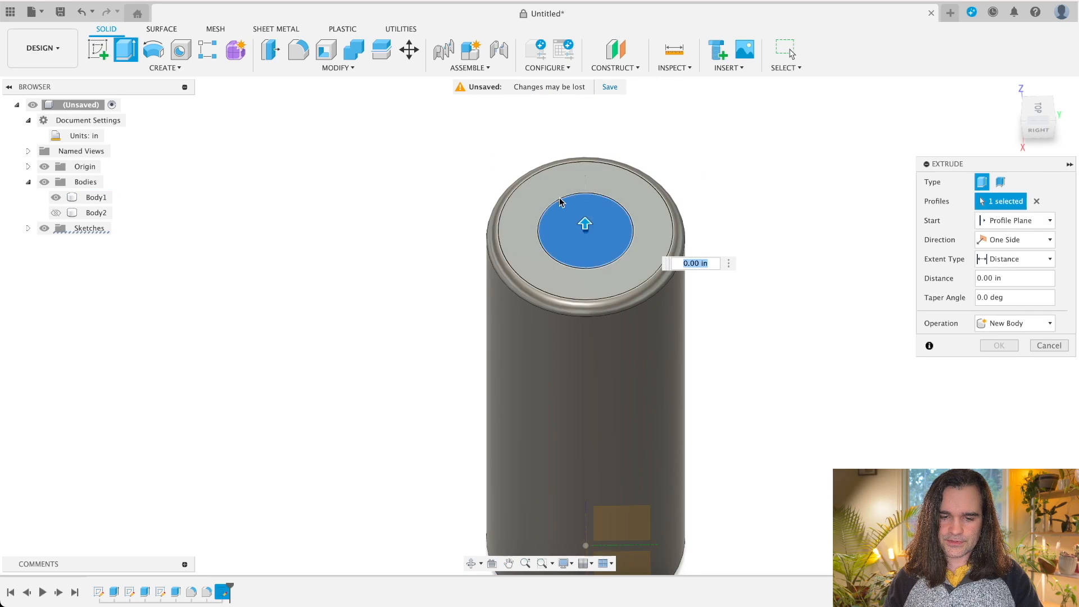
pyautogui.moveTo(584, 221); pyautogui.dragTo(585, 214)
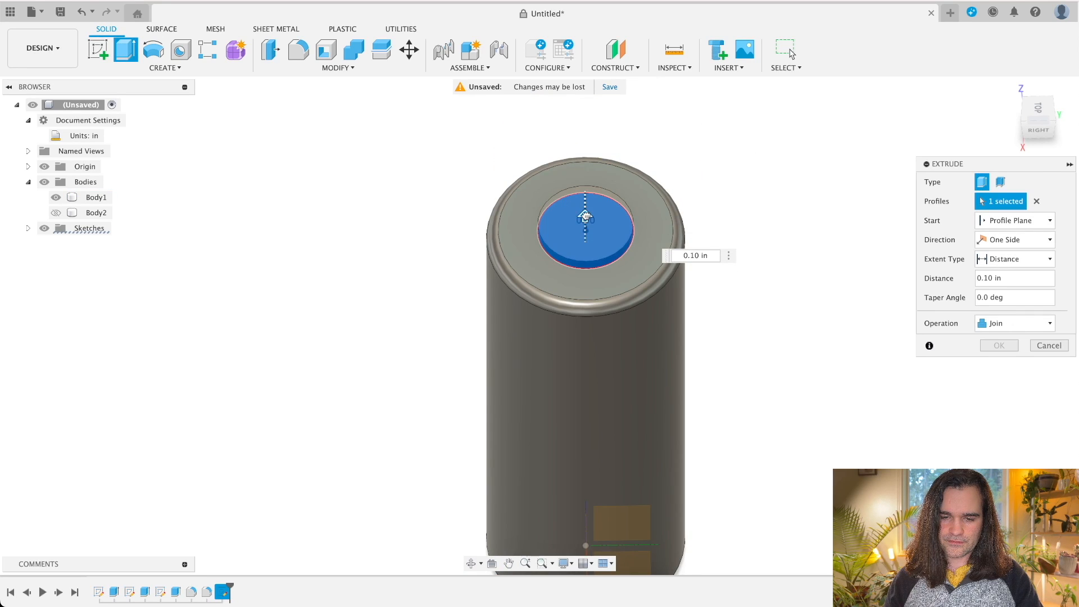
pyautogui.click(1004, 326)
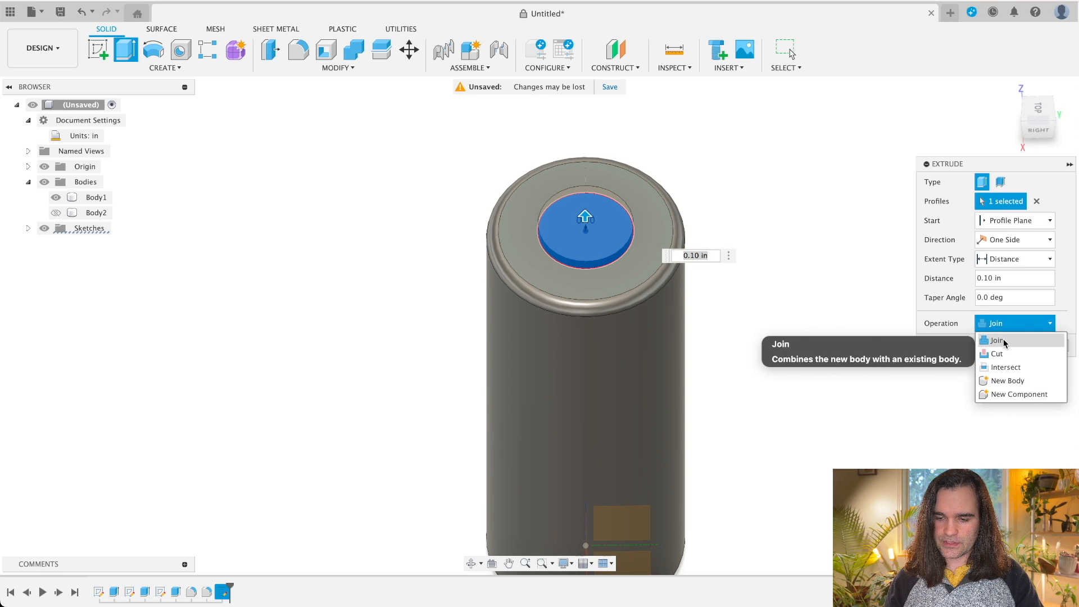
pyautogui.click(1003, 339)
pyautogui.click(1004, 345)
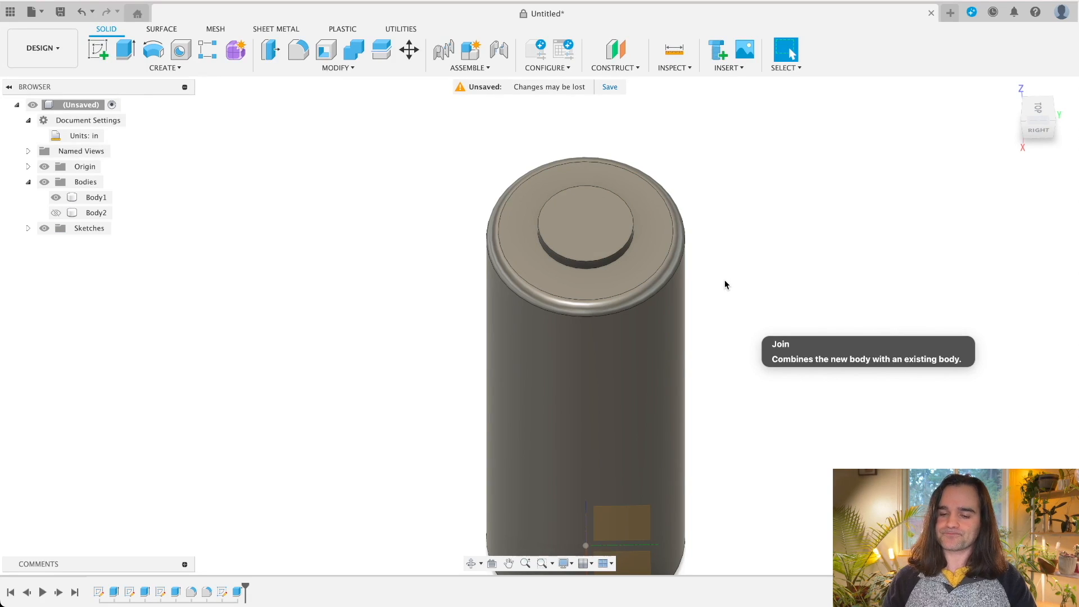
# Show Body2 briefly to check how it sits over the raised disc, and hide it again
pyautogui.click(672, 260)
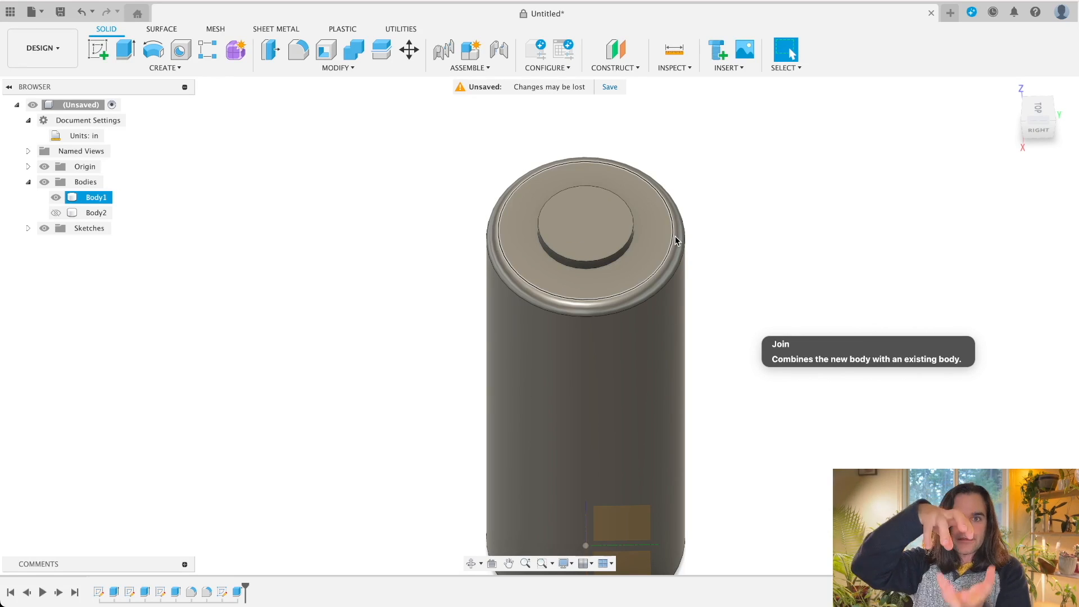
pyautogui.click(55, 214)
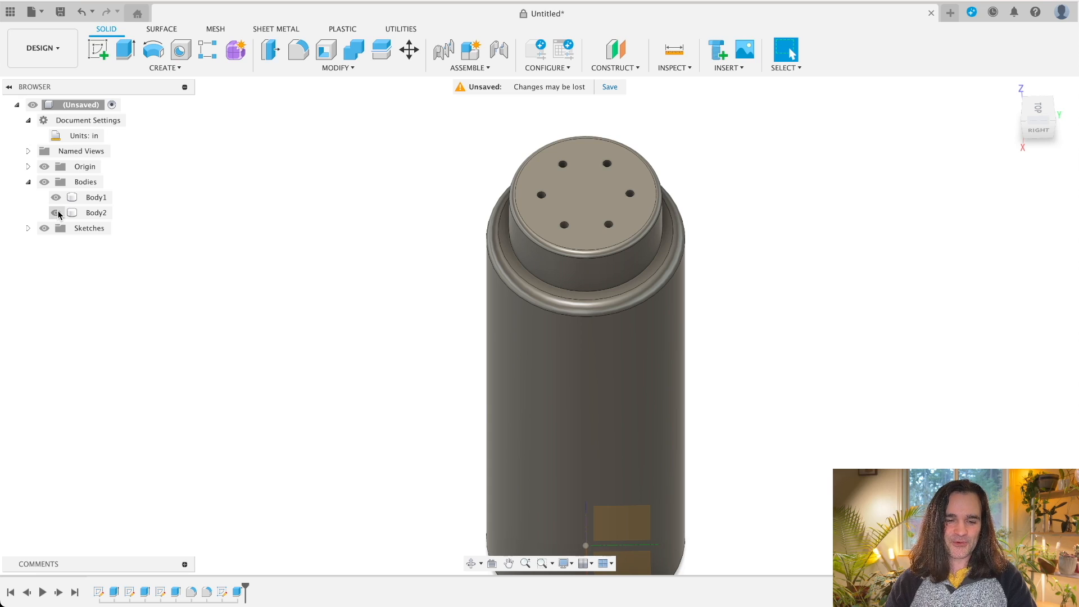
pyautogui.click(58, 213)
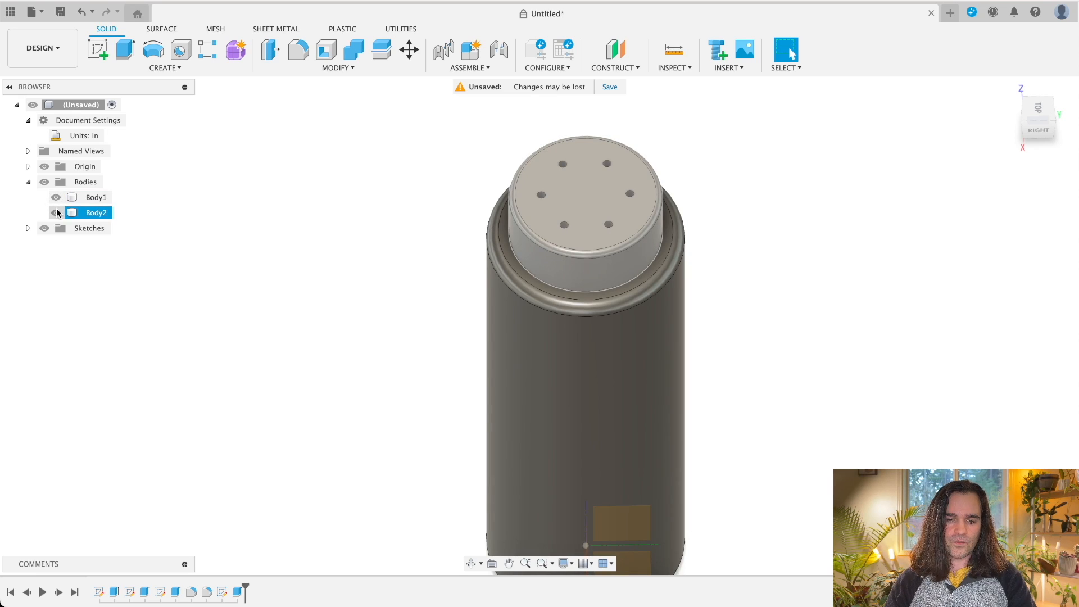
pyautogui.click(55, 213)
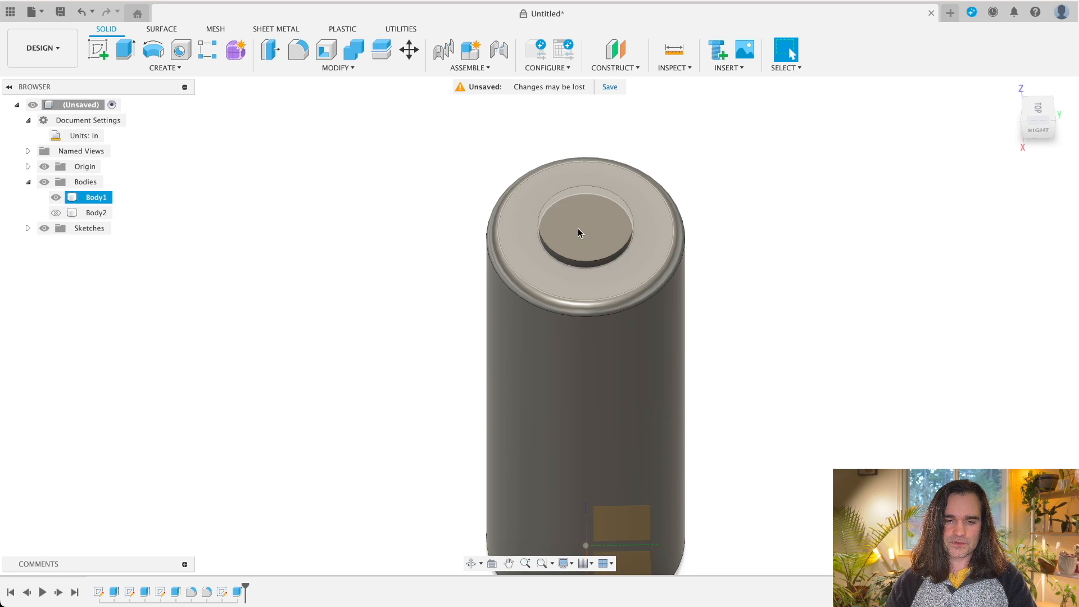
# Shell Body1 to a 0.1 in inside thickness, removing the top face of its raised neck
pyautogui.click(326, 55)
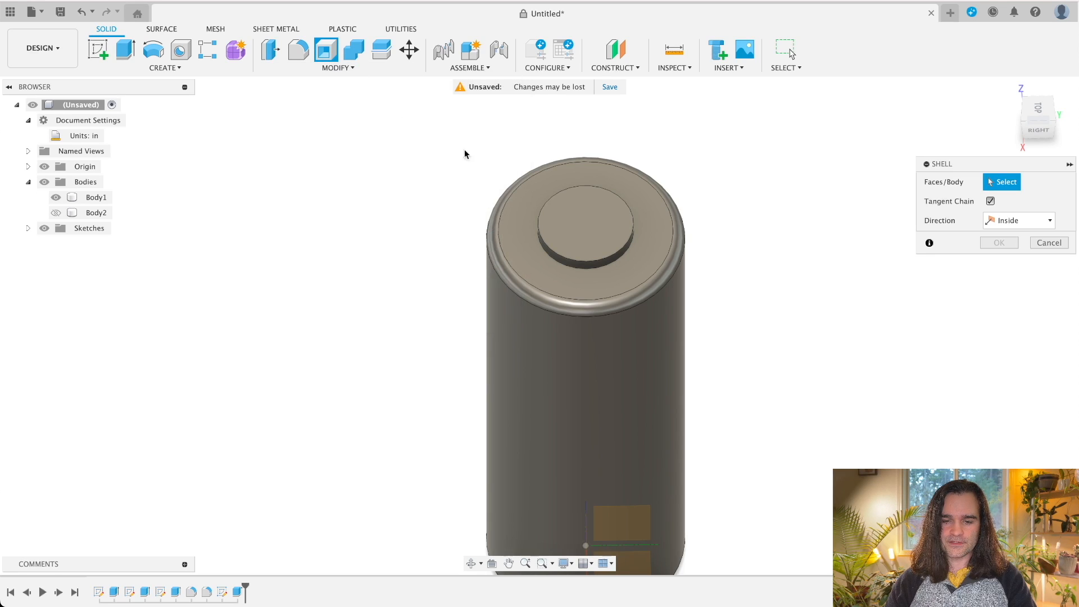
pyautogui.click(574, 225)
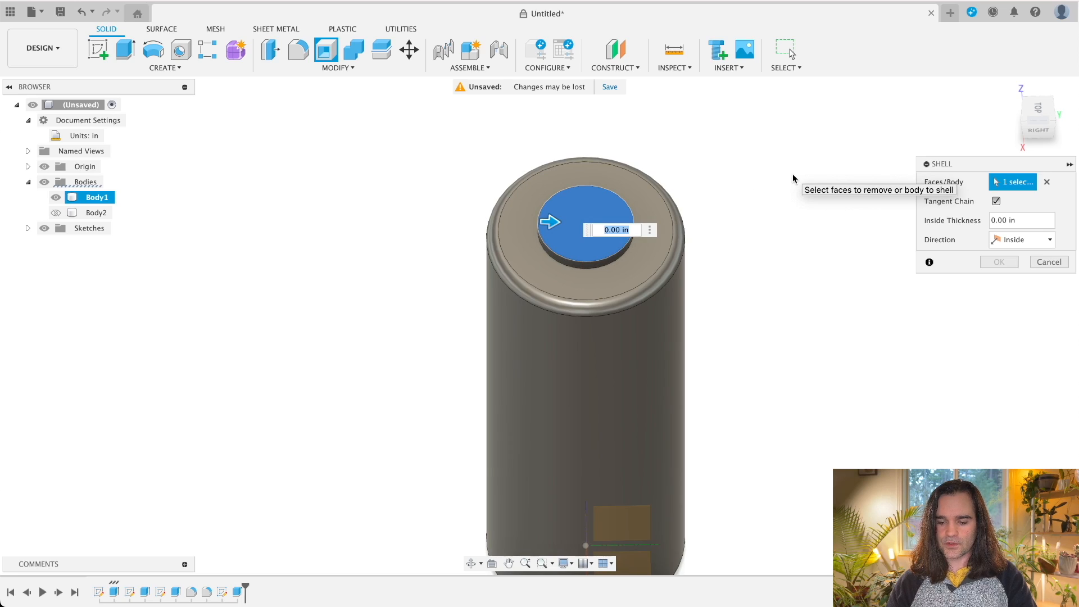
pyautogui.write('.1')
pyautogui.press('Return')
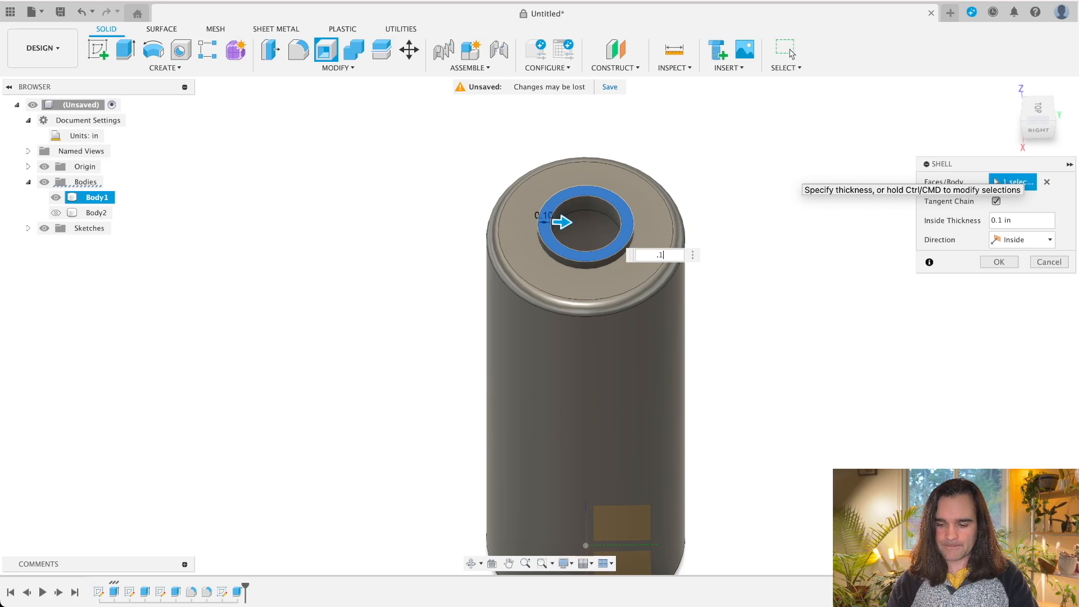
pyautogui.press('Return')
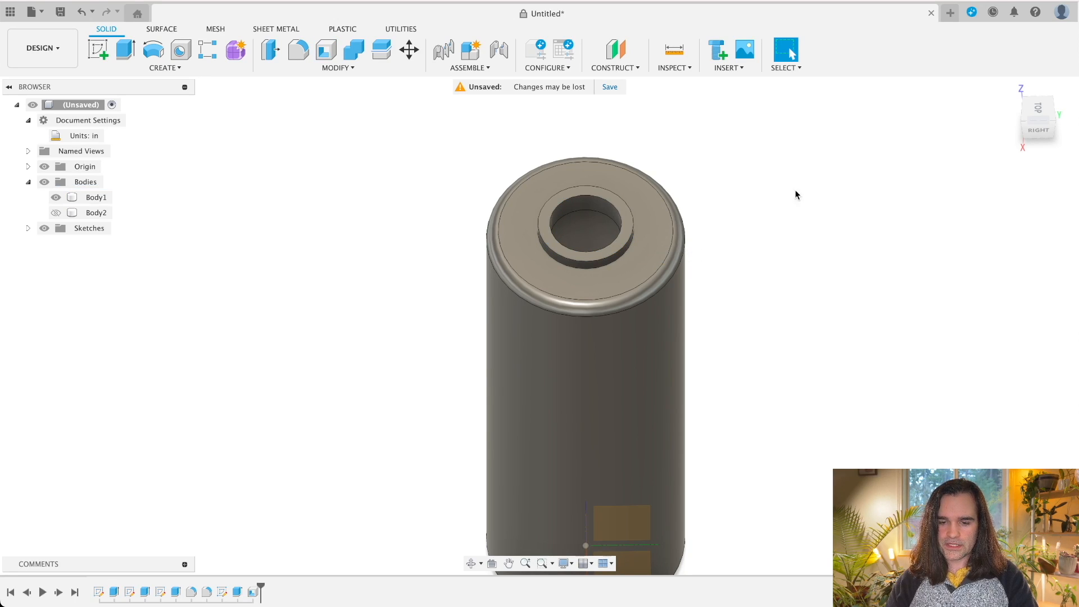
# Hide Body1, show Body2, and shell the cap to a 0.1 in inside thickness with its underside face removed
pyautogui.keyDown('shift'); pyautogui.moveTo(852, 322); pyautogui.dragTo(796, 323, button='middle'); pyautogui.keyUp('shift')
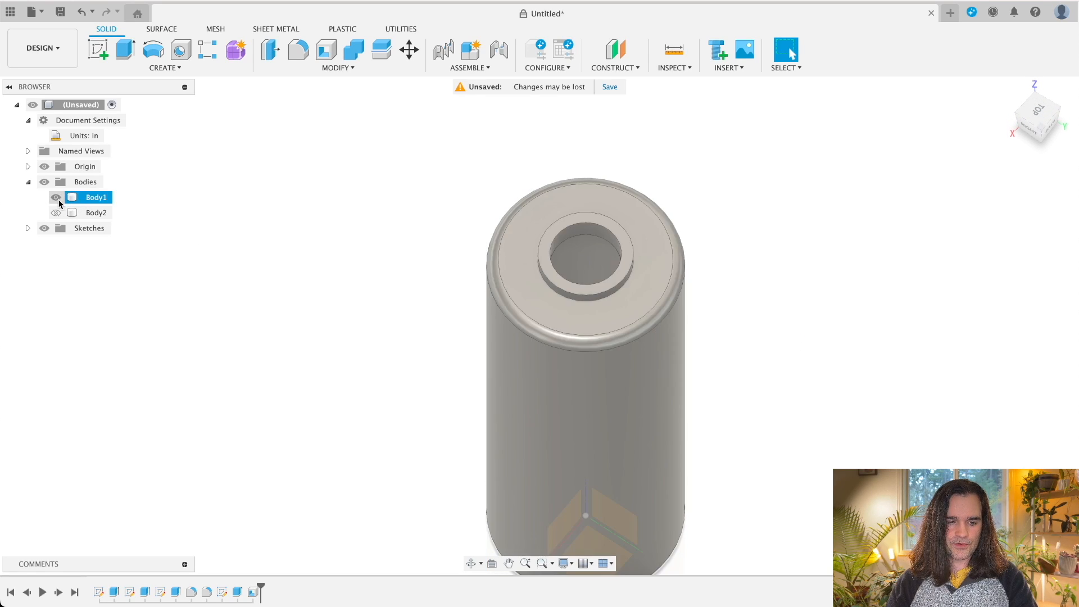
pyautogui.click(52, 197)
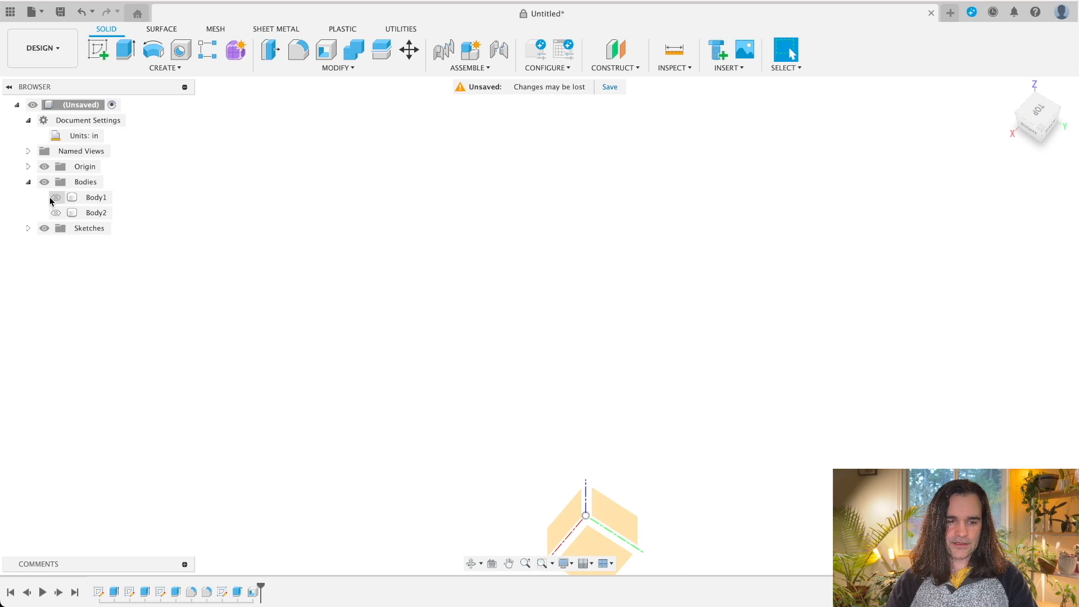
pyautogui.click(55, 212)
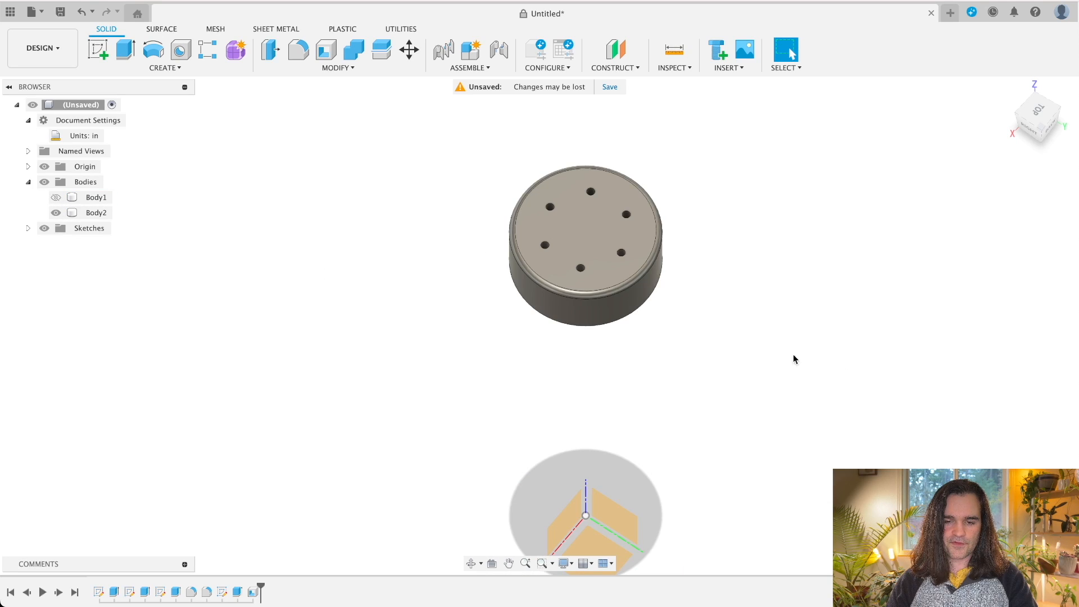
pyautogui.keyDown('shift'); pyautogui.moveTo(761, 342); pyautogui.dragTo(759, 231, button='middle'); pyautogui.keyUp('shift')
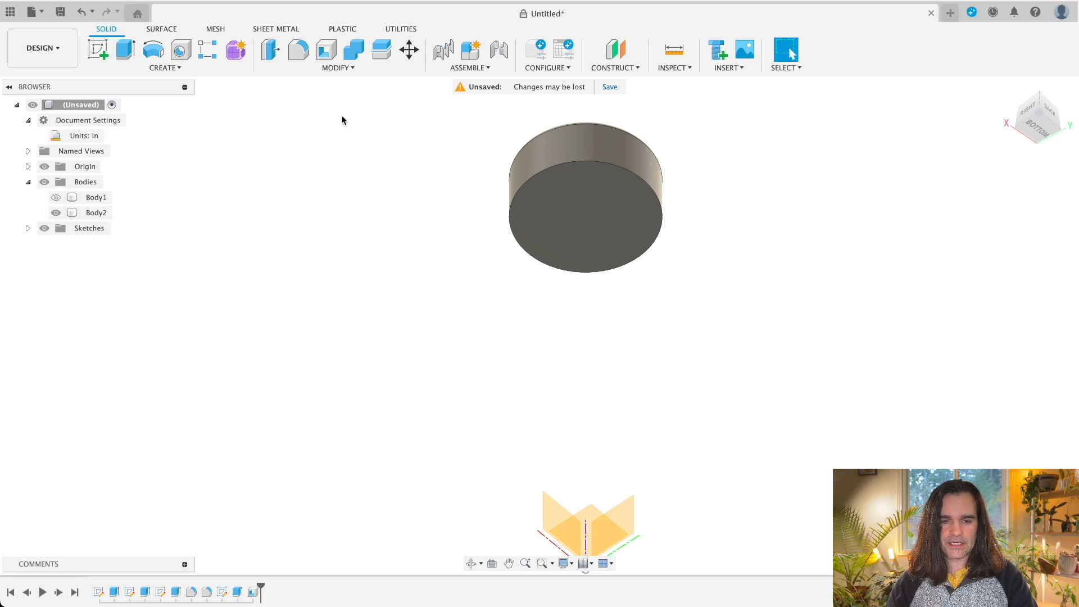
pyautogui.click(326, 51)
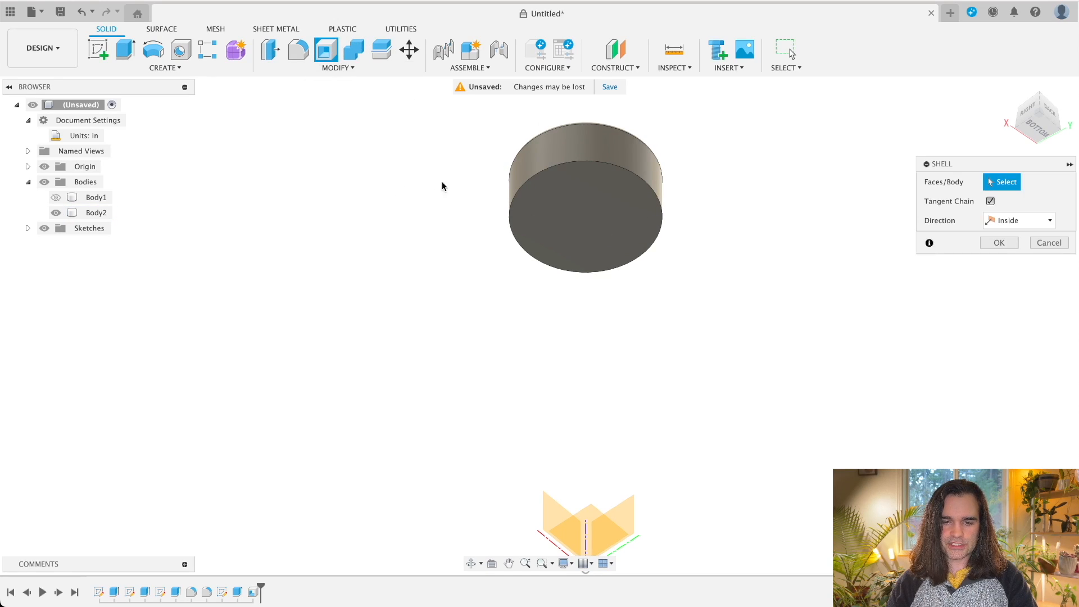
pyautogui.click(554, 198)
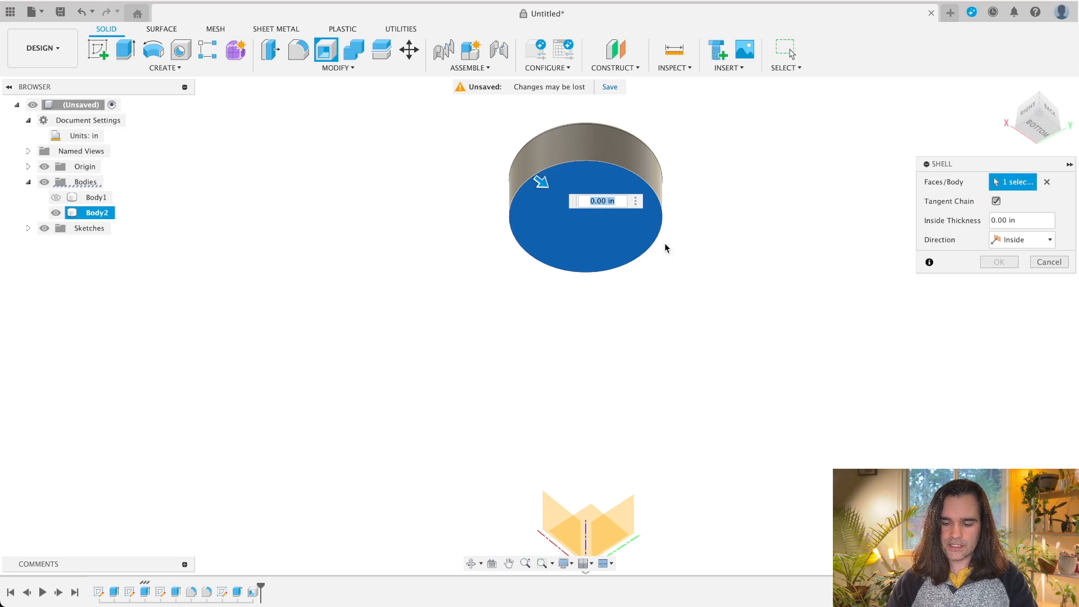
pyautogui.write('.1')
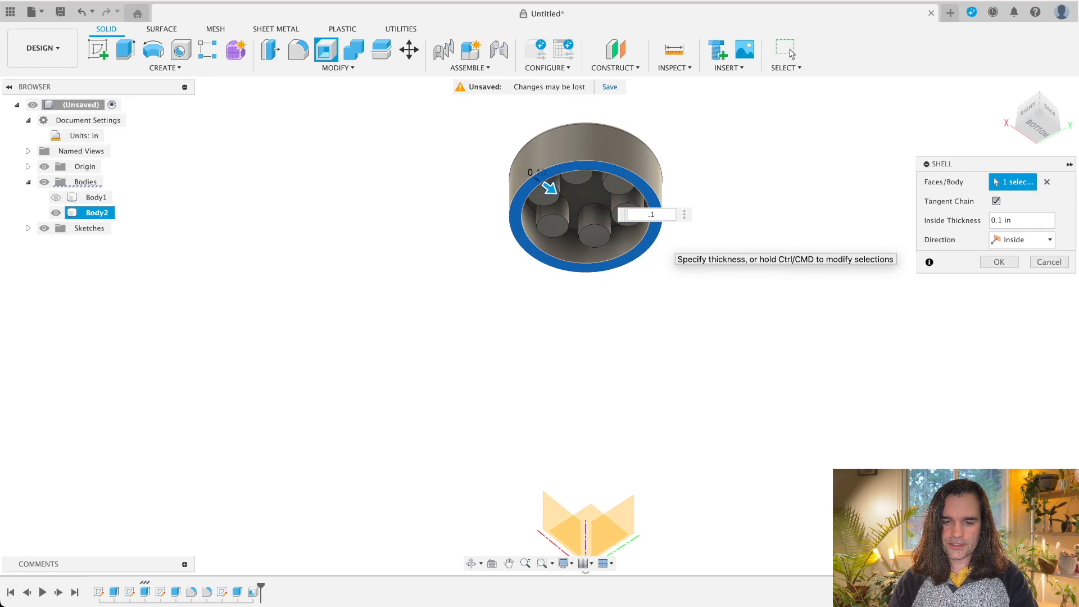
pyautogui.press('Return')
# Reorder the timeline so the six-hole cut extrusion comes after the cap's shell feature
pyautogui.click(646, 224)
pyautogui.scroll(3, 590, 221)
pyautogui.scroll(3, 569, 258)
pyautogui.keyDown('shift'); pyautogui.moveTo(569, 258); pyautogui.dragTo(730, 369, button='middle'); pyautogui.keyUp('shift')
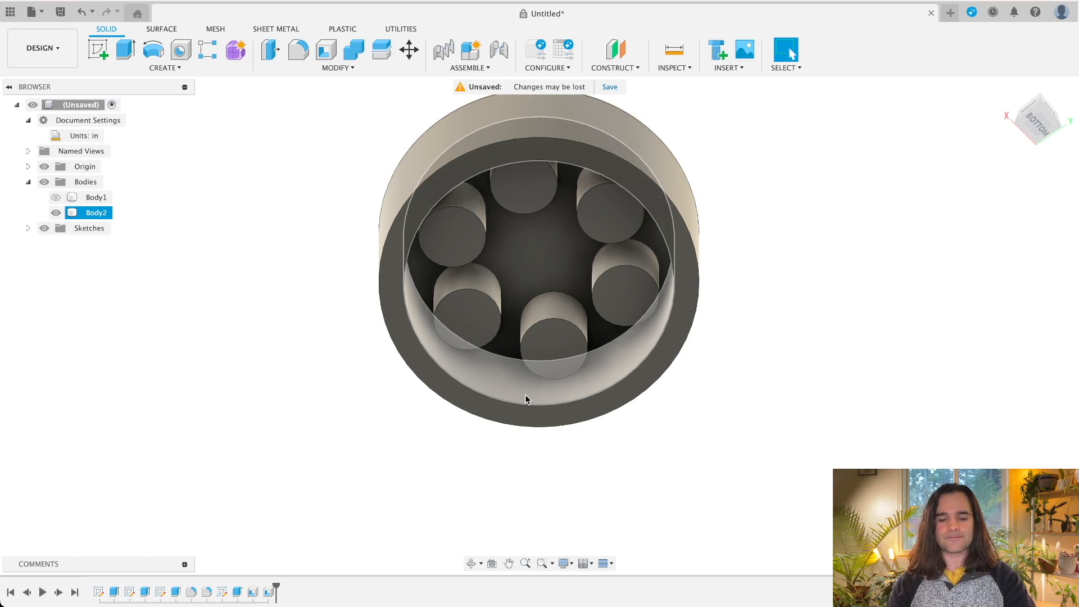
pyautogui.click(287, 548)
pyautogui.keyDown('shift'); pyautogui.moveTo(460, 462); pyautogui.dragTo(441, 549, button='middle'); pyautogui.keyUp('shift')
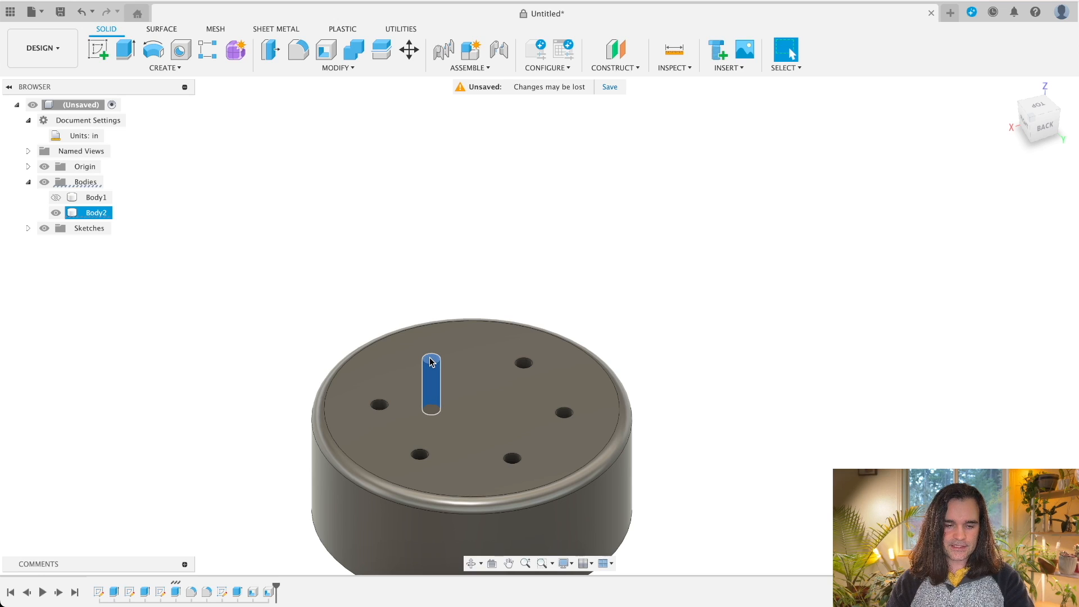
pyautogui.click(248, 512)
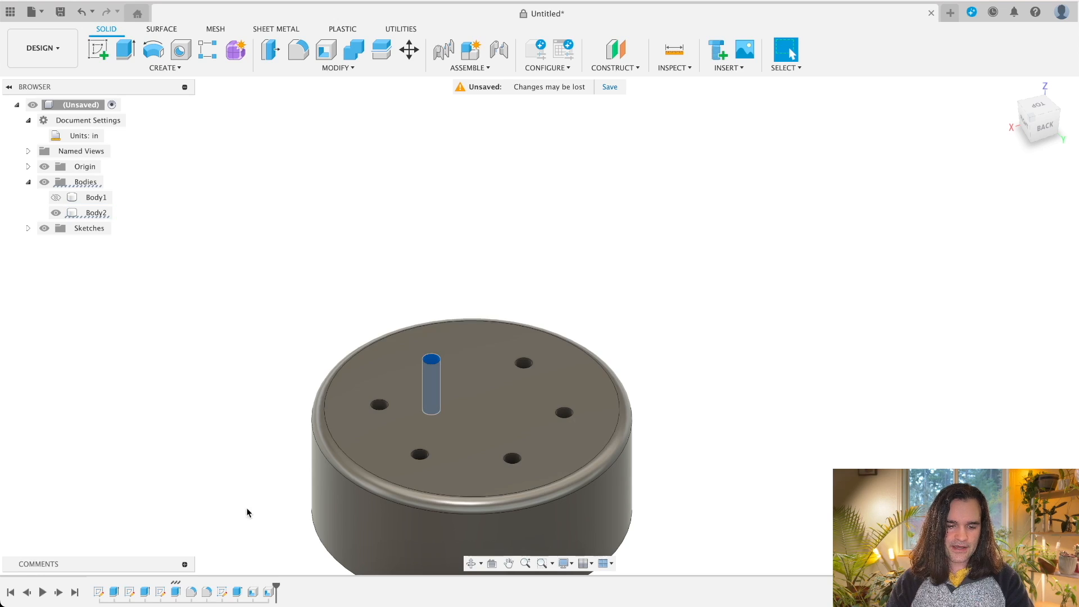
pyautogui.click(177, 590)
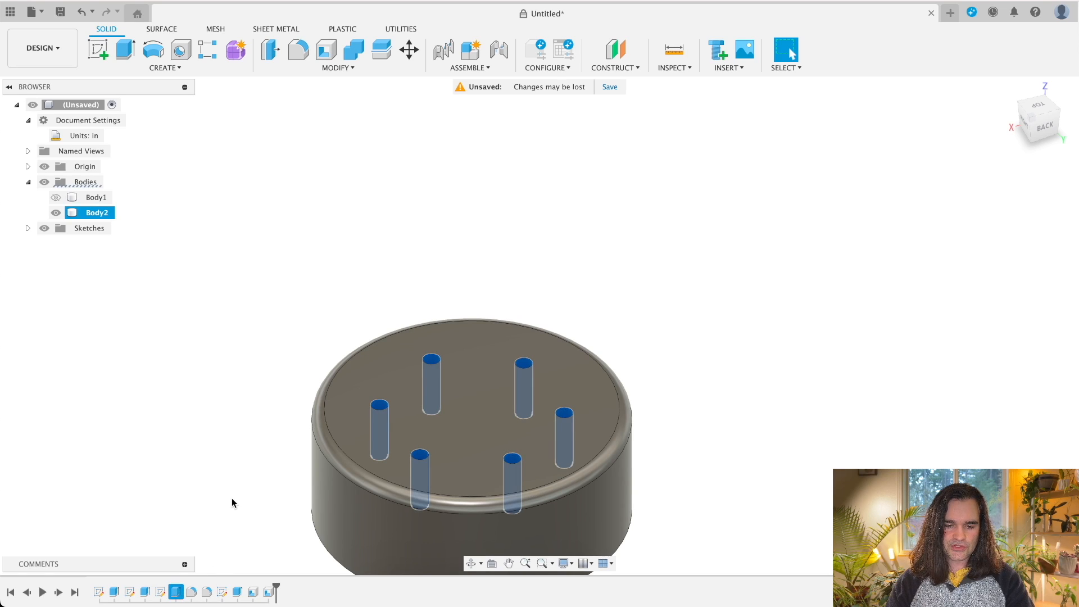
pyautogui.moveTo(234, 502); pyautogui.dragTo(302, 251, button='middle')
pyautogui.press('Escape')
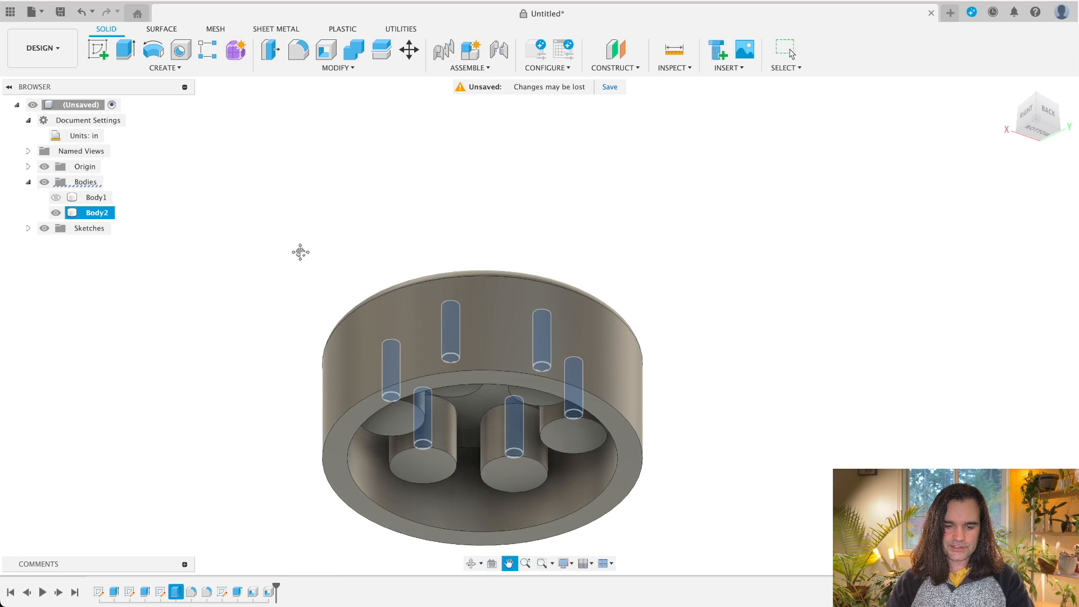
pyautogui.moveTo(181, 593); pyautogui.dragTo(258, 594)
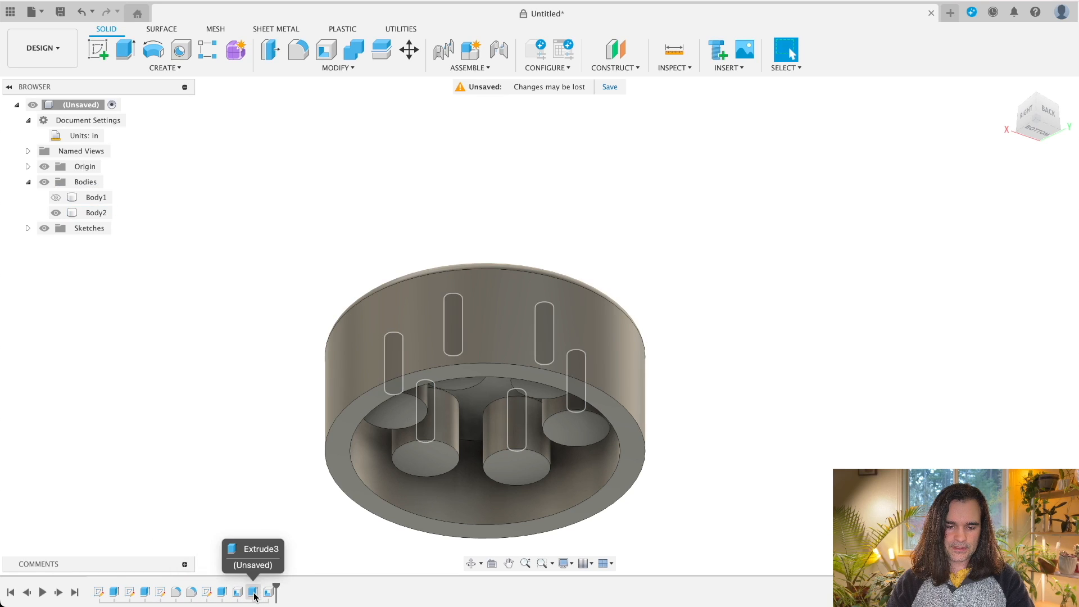
pyautogui.moveTo(281, 593); pyautogui.dragTo(280, 593)
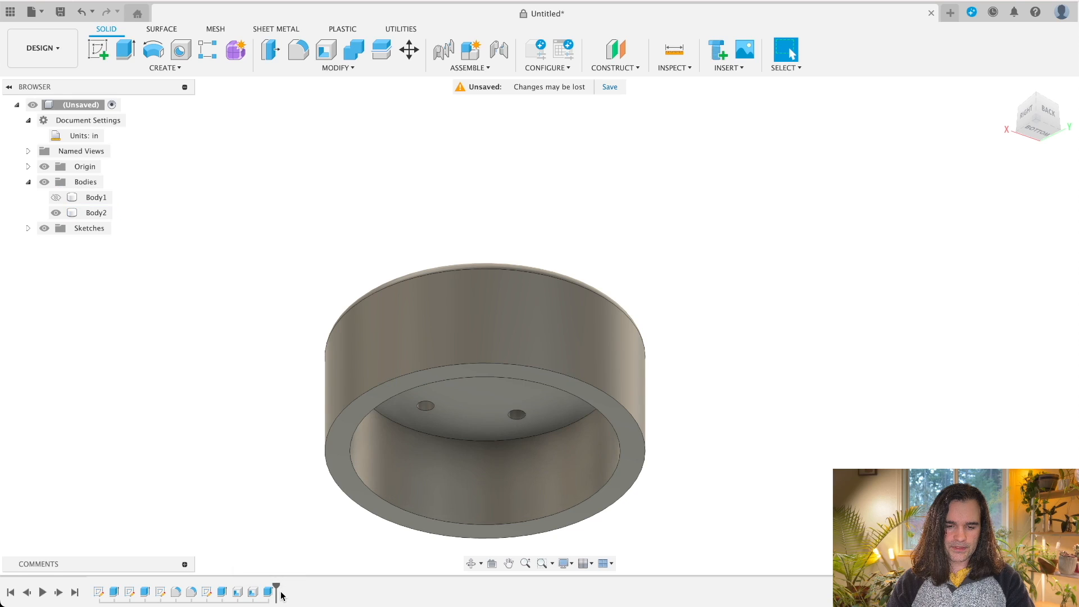
# Show Body1 again and check how the cap sits on the lower body
pyautogui.keyDown('shift'); pyautogui.moveTo(556, 496); pyautogui.dragTo(749, 236, button='middle'); pyautogui.keyUp('shift')
pyautogui.click(55, 197)
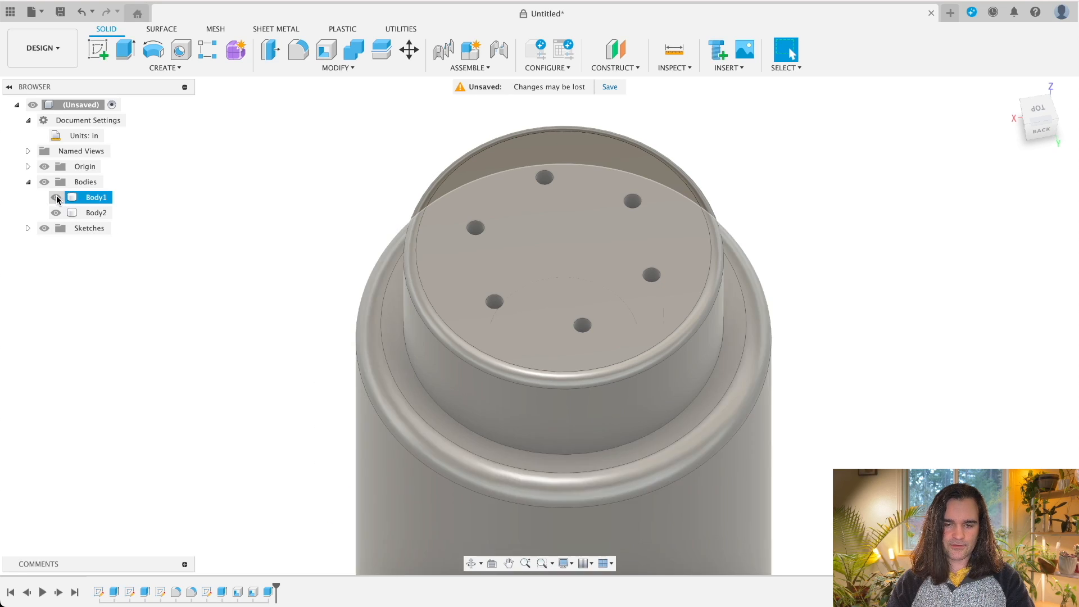
pyautogui.click(580, 412)
pyautogui.scroll(4, 580, 412)
pyautogui.scroll(-8, 608, 405)
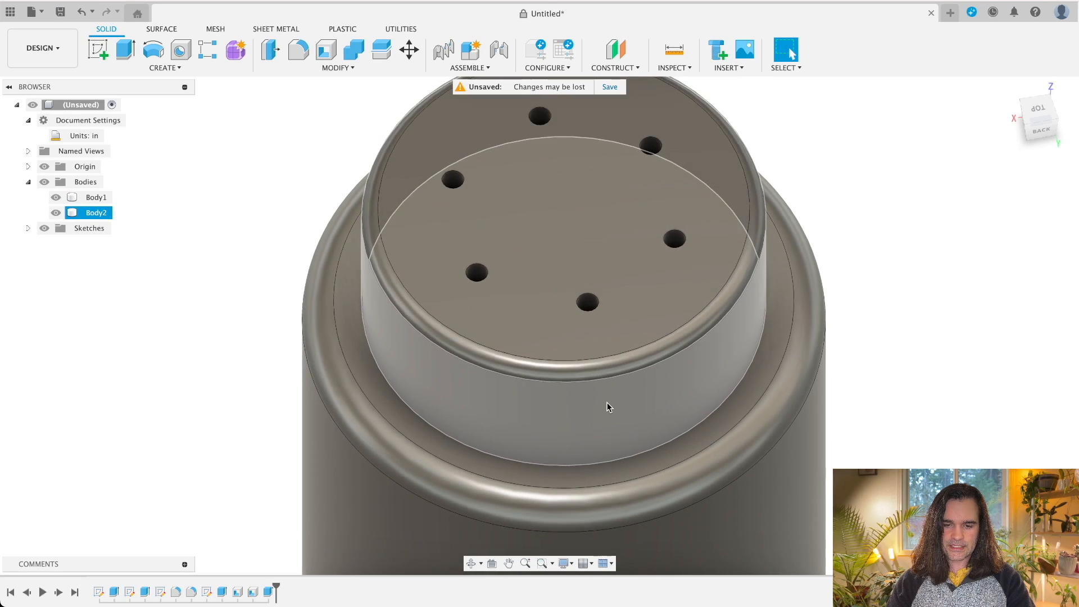
pyautogui.keyDown('shift'); pyautogui.moveTo(674, 421); pyautogui.dragTo(483, 313, button='middle'); pyautogui.keyUp('shift')
pyautogui.press('Escape')
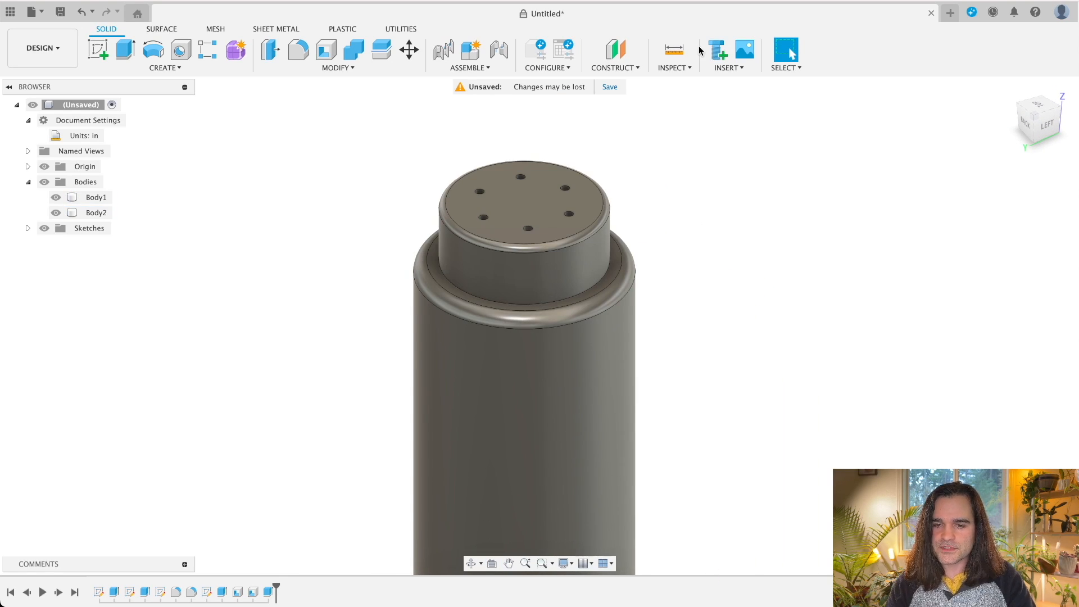
# Create a section analysis through both bodies, using the vertical XZ origin plane as the cut plane
pyautogui.click(677, 67)
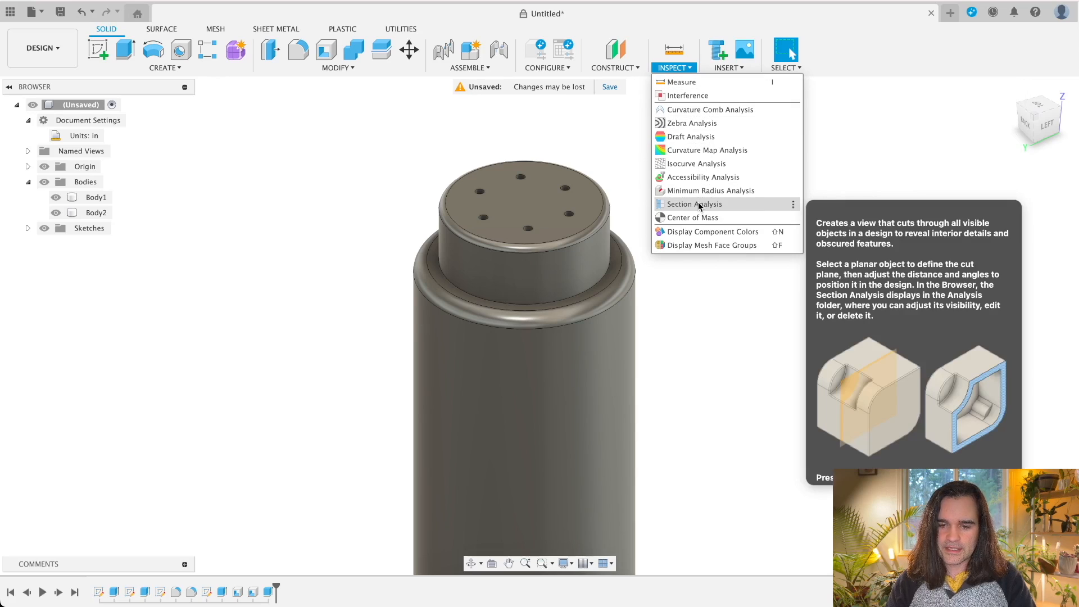
pyautogui.click(698, 202)
pyautogui.scroll(3, 718, 355)
pyautogui.scroll(-2, 719, 355)
pyautogui.scroll(-2, 689, 359)
pyautogui.moveTo(727, 373); pyautogui.dragTo(684, 272, button='middle')
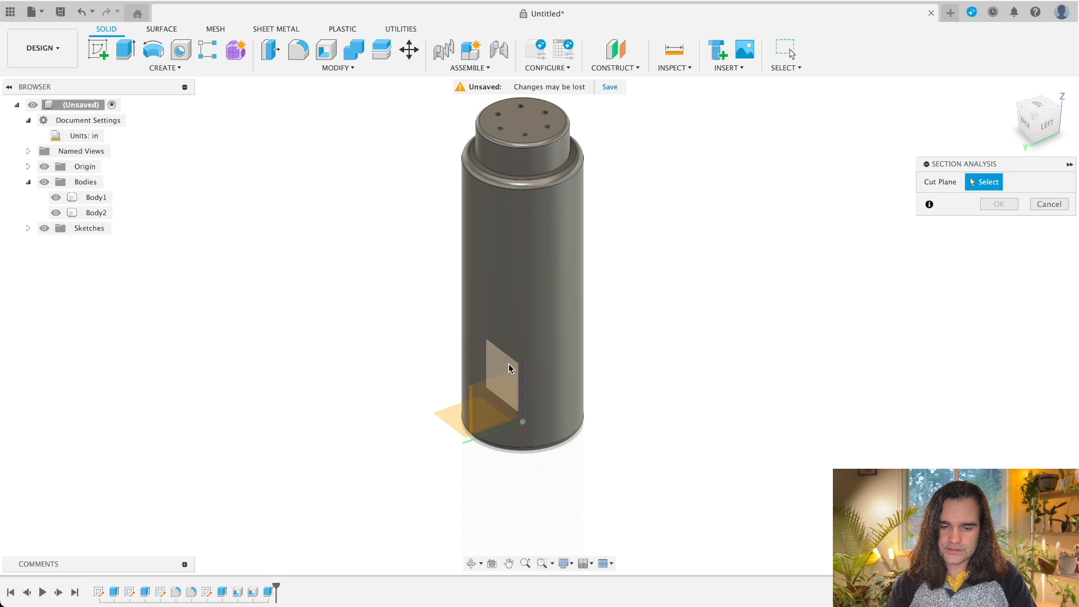
pyautogui.click(510, 364)
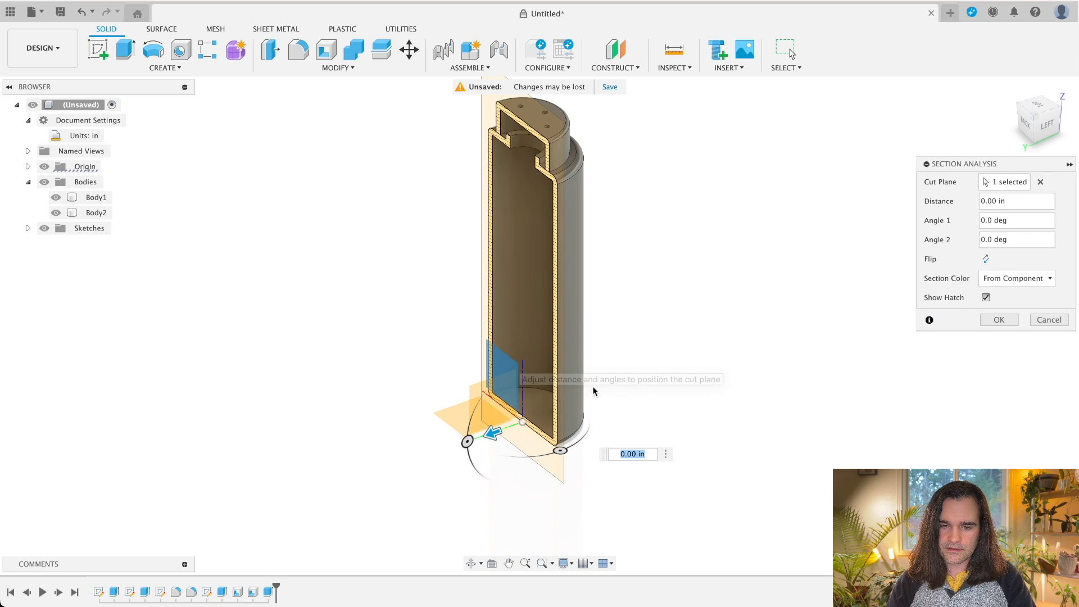
pyautogui.click(1012, 320)
# Examine the sectioned container, checking the wall thickness, the neck opening and the cap's fit from several angles
pyautogui.keyDown('shift'); pyautogui.moveTo(670, 319); pyautogui.dragTo(640, 316, button='middle'); pyautogui.keyUp('shift')
pyautogui.click(510, 182)
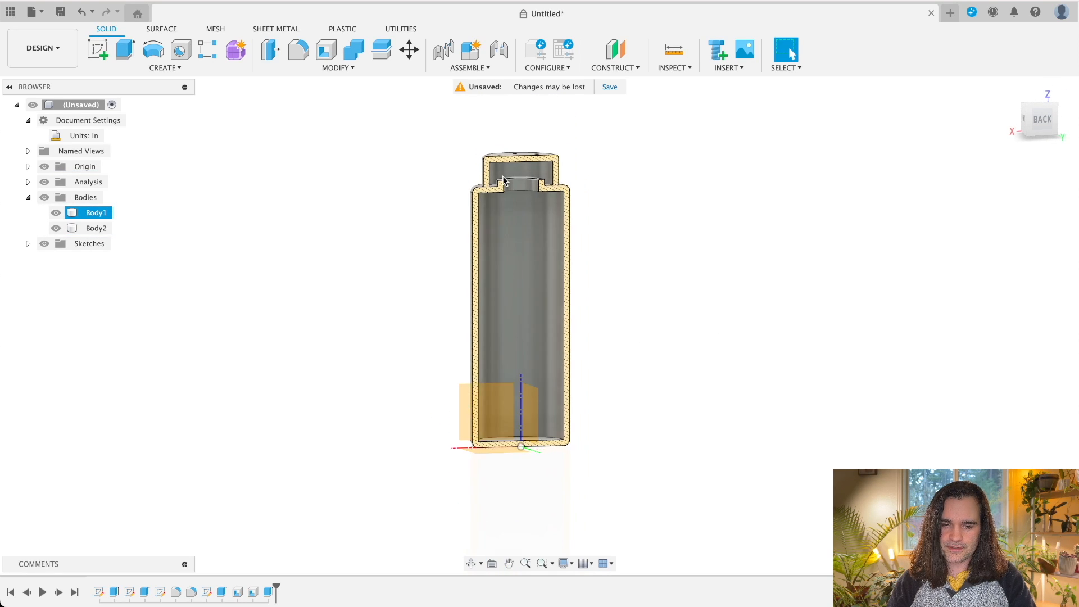
pyautogui.scroll(3, 510, 182)
pyautogui.scroll(4, 510, 181)
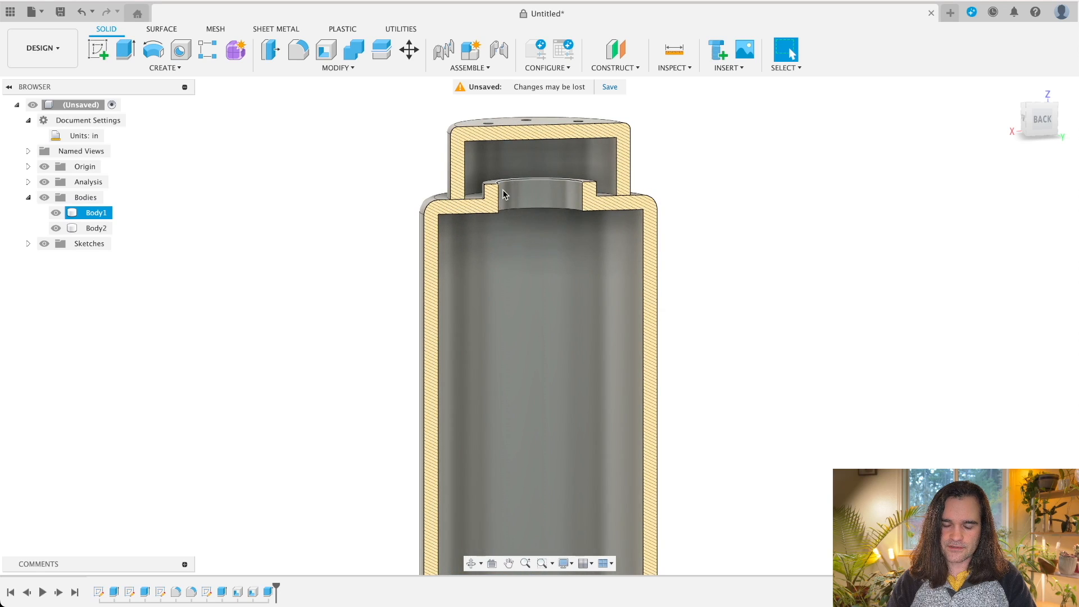
pyautogui.keyDown('shift'); pyautogui.moveTo(503, 190); pyautogui.dragTo(477, 200, button='middle'); pyautogui.keyUp('shift')
pyautogui.click(470, 198)
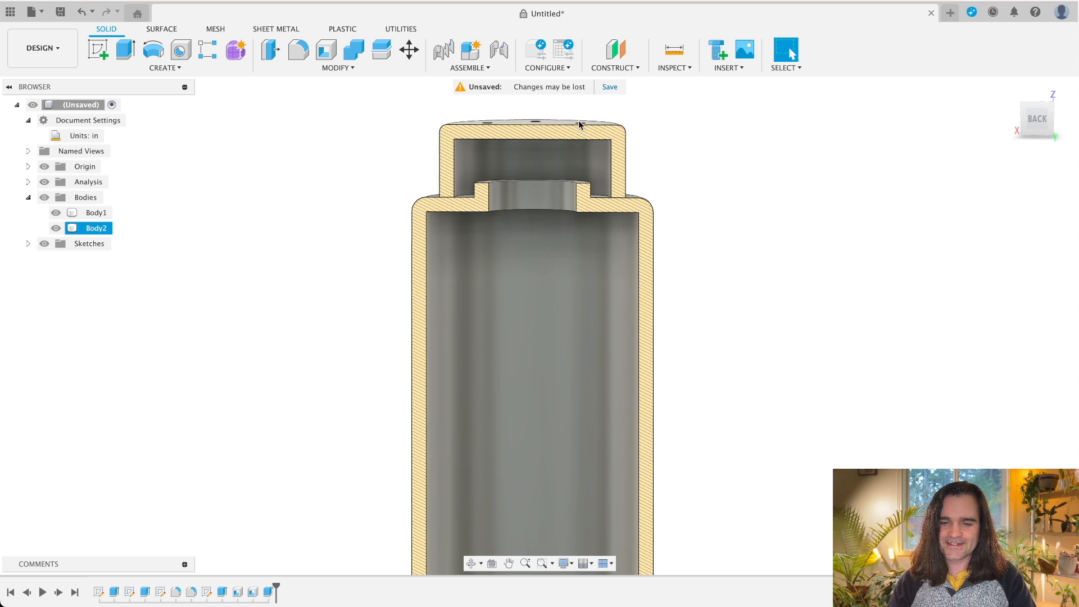
pyautogui.click(487, 239)
pyautogui.scroll(3, 486, 234)
pyautogui.scroll(-6, 504, 235)
pyautogui.keyDown('shift'); pyautogui.moveTo(502, 281); pyautogui.dragTo(575, 329, button='middle'); pyautogui.keyUp('shift')
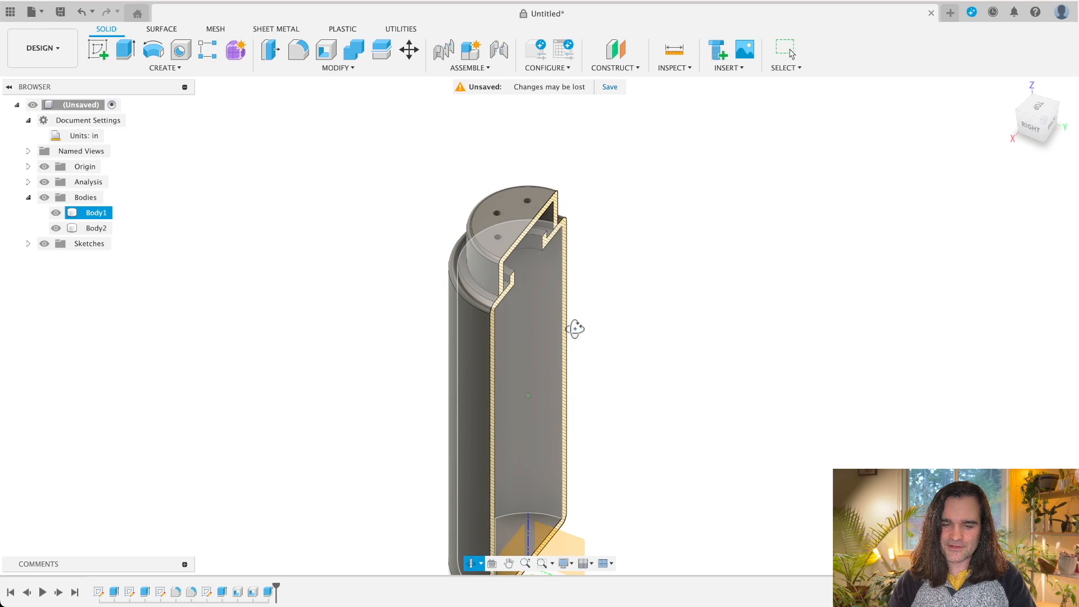
pyautogui.moveTo(545, 385); pyautogui.dragTo(434, 305, button='middle')
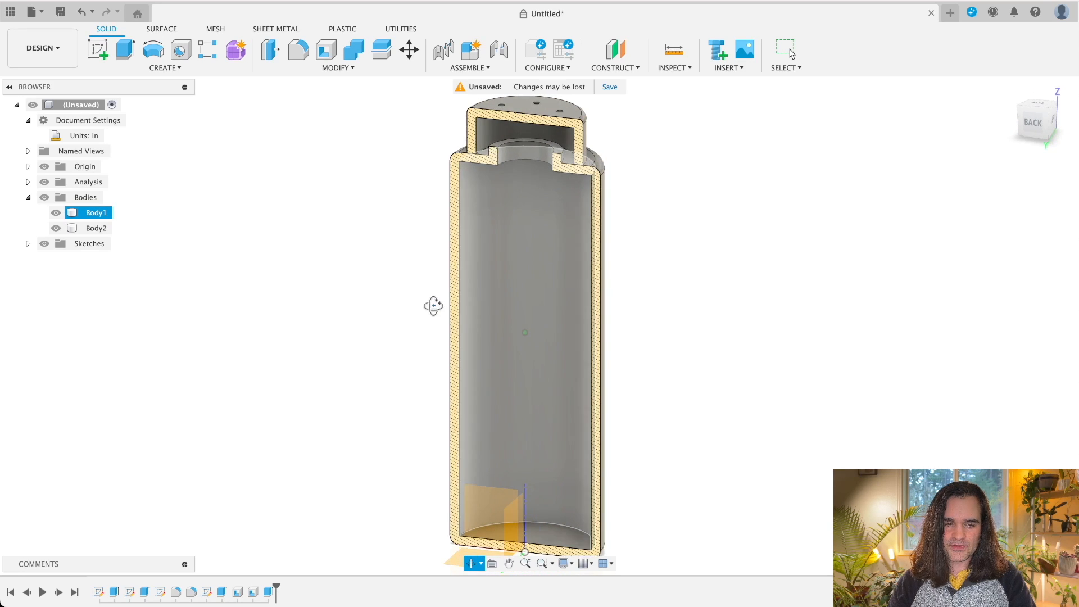
pyautogui.press('Escape')
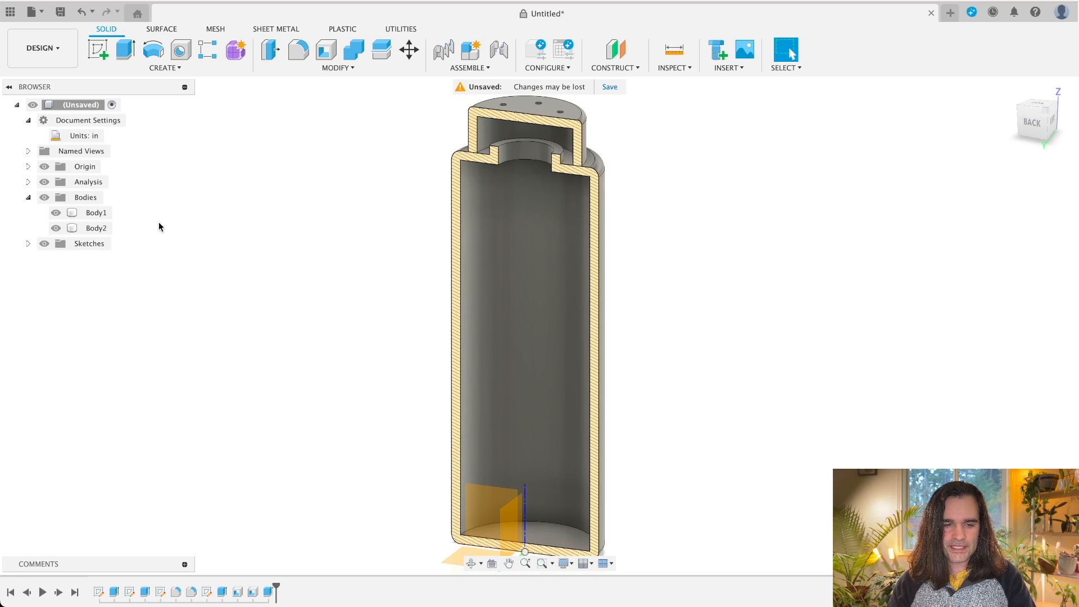
# Hide the section analysis and view the complete container from the outside
pyautogui.click(44, 182)
pyautogui.keyDown('shift'); pyautogui.moveTo(709, 292); pyautogui.dragTo(643, 294, button='middle'); pyautogui.keyUp('shift')
pyautogui.press('Escape')
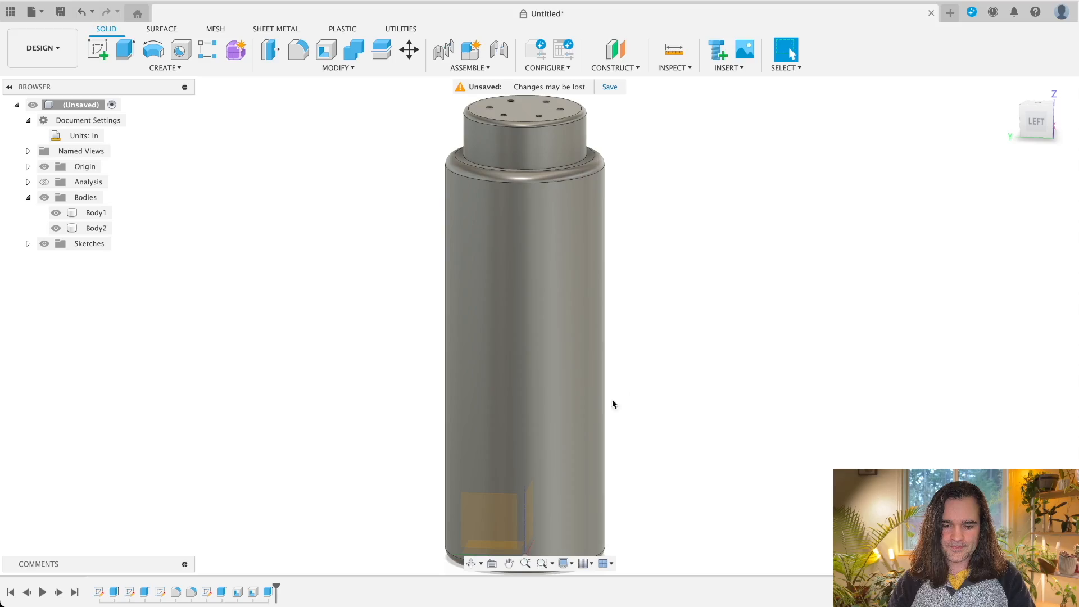